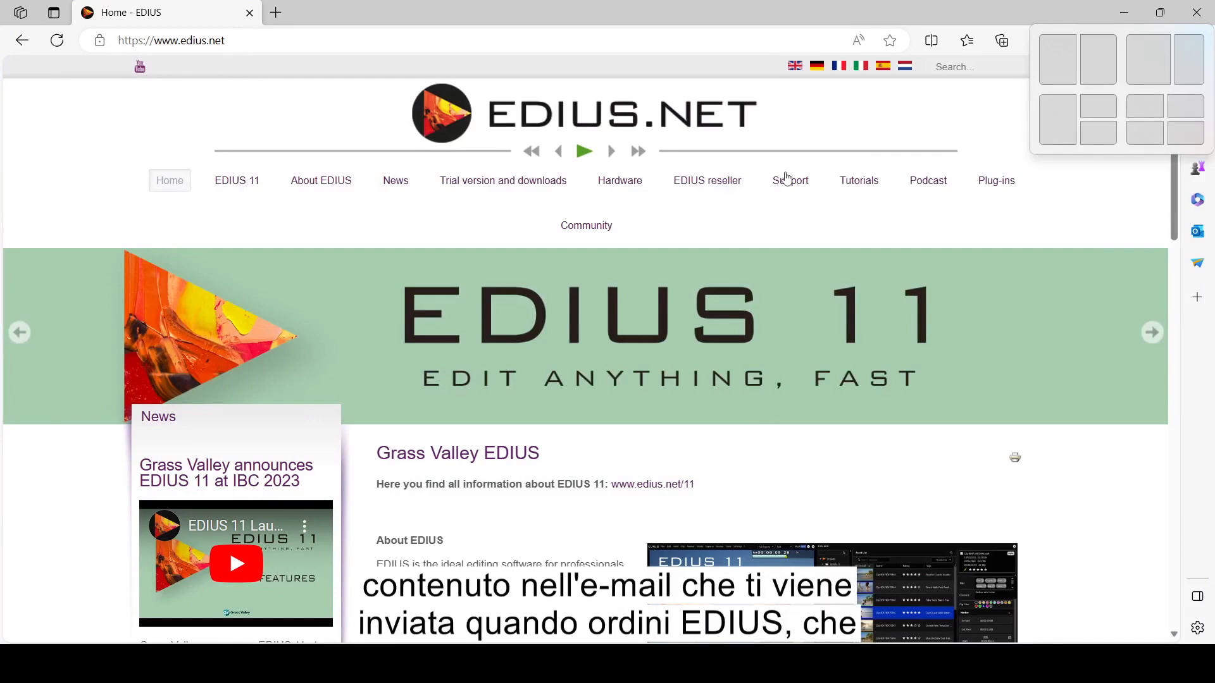
Step: Open the Download EDIUS page and scroll to the EDIUS 11, X, 9 and 8 download columns
left_click(524, 189)
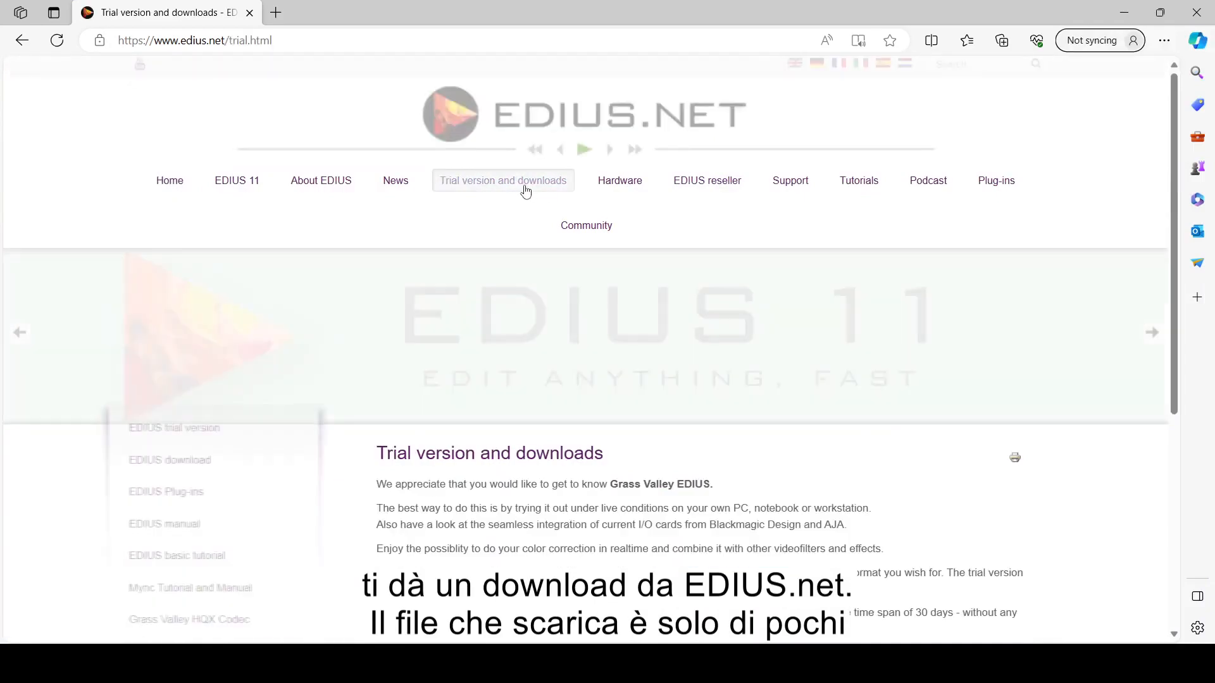
left_click(210, 465)
scroll(446, 415, "down", 4)
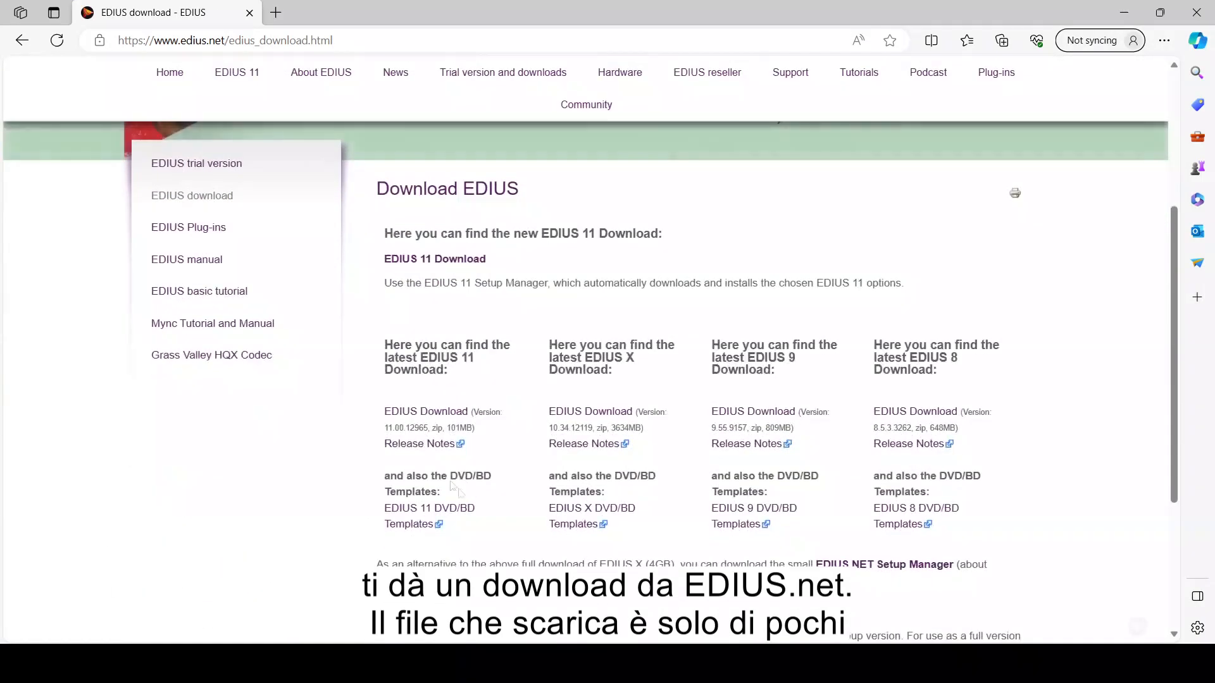
Step: Download edius_download_11.00.12965.zip for EDIUS 11 and bring up File Explorer from the system menu
left_click(446, 415)
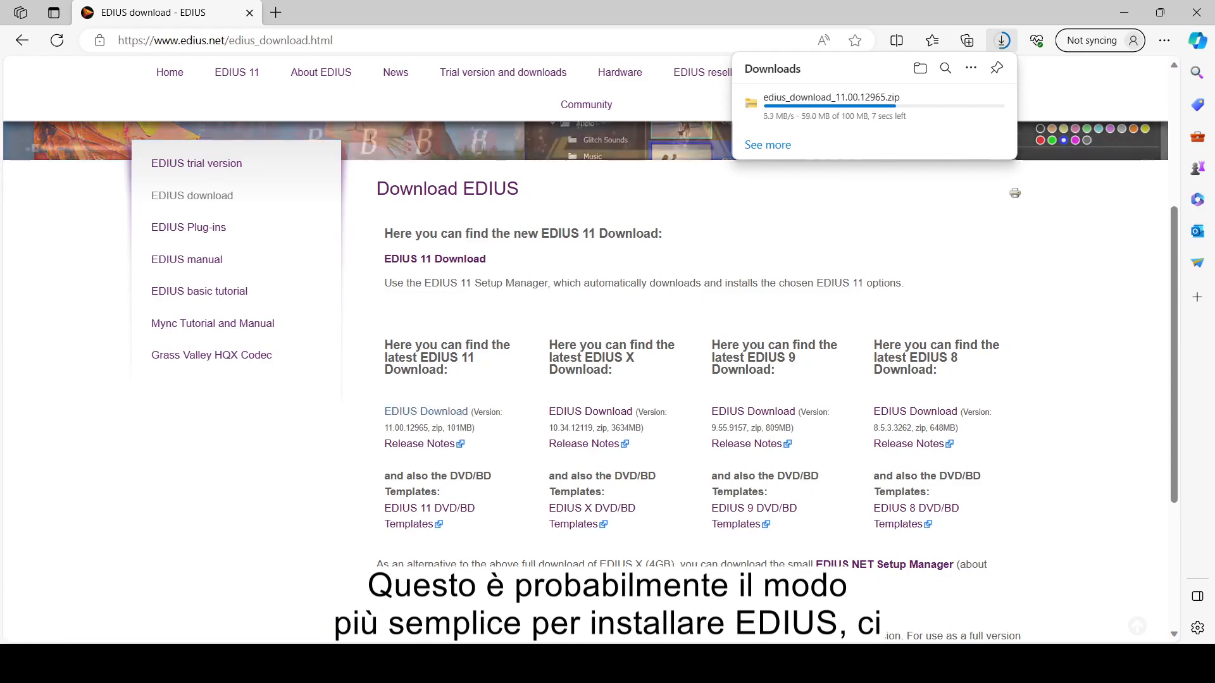
key("super+x")
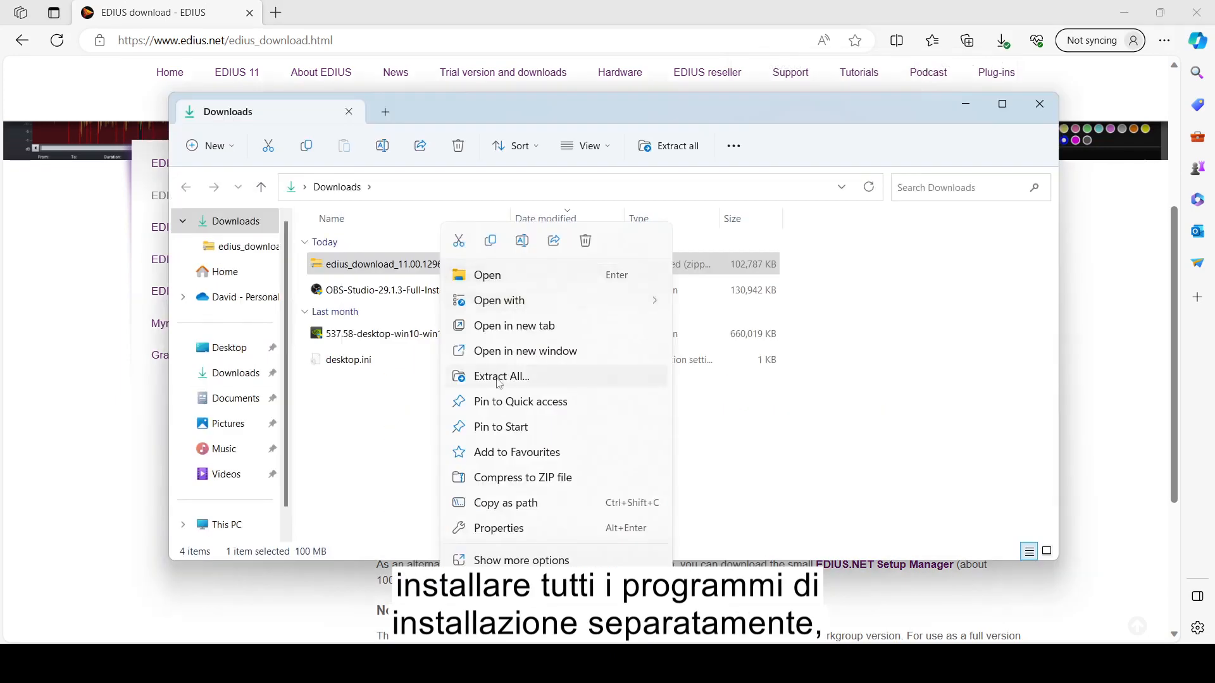
Step: Extract the EDIUS 11 zip to the suggested folder and run EDIUS_11_Setup_Manager_Installer.exe
left_click(499, 376)
left_click(749, 485)
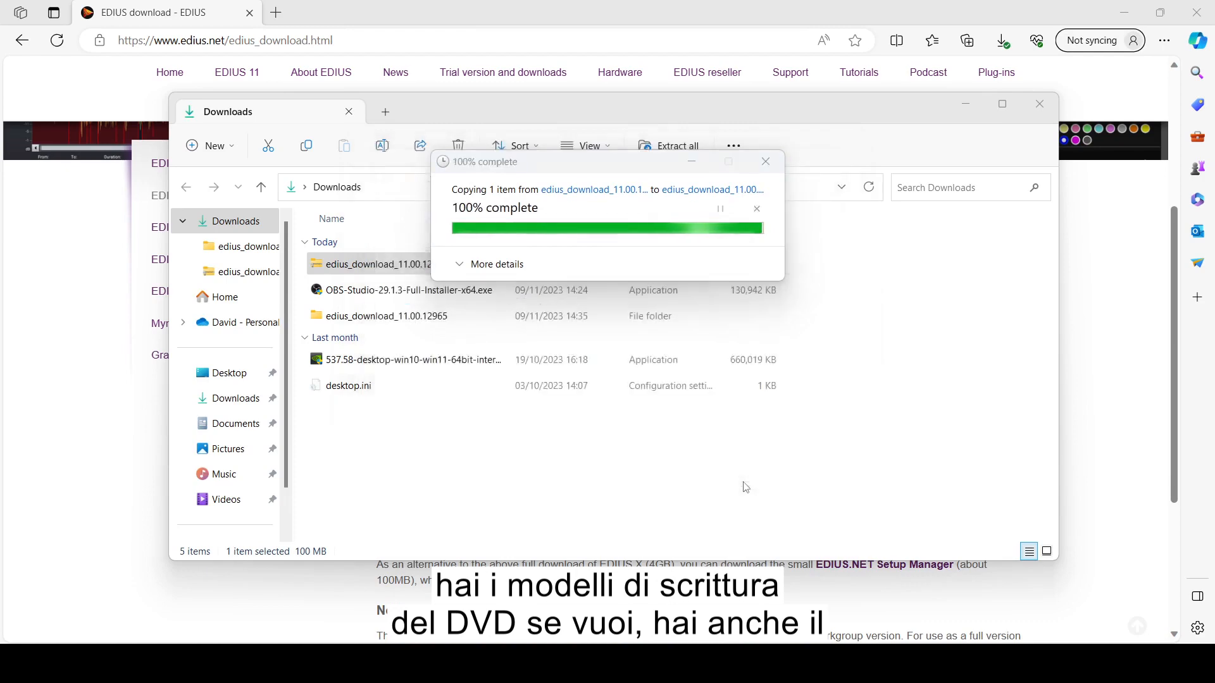
left_click(458, 283)
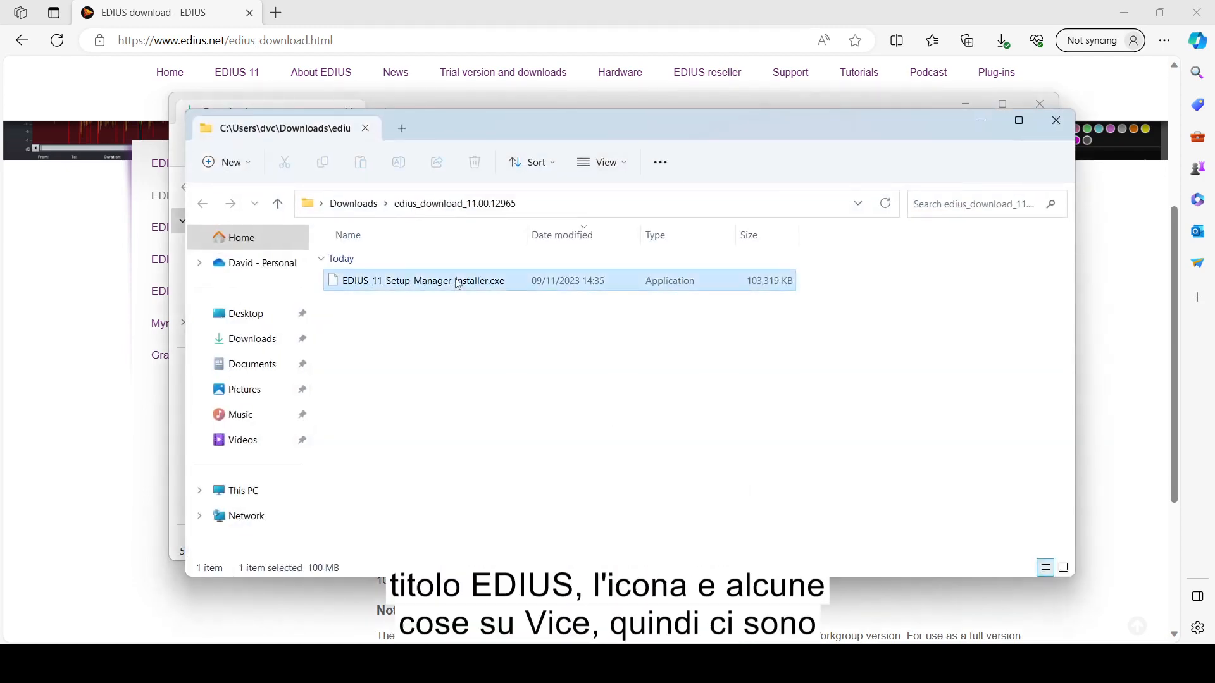
double_click(458, 283)
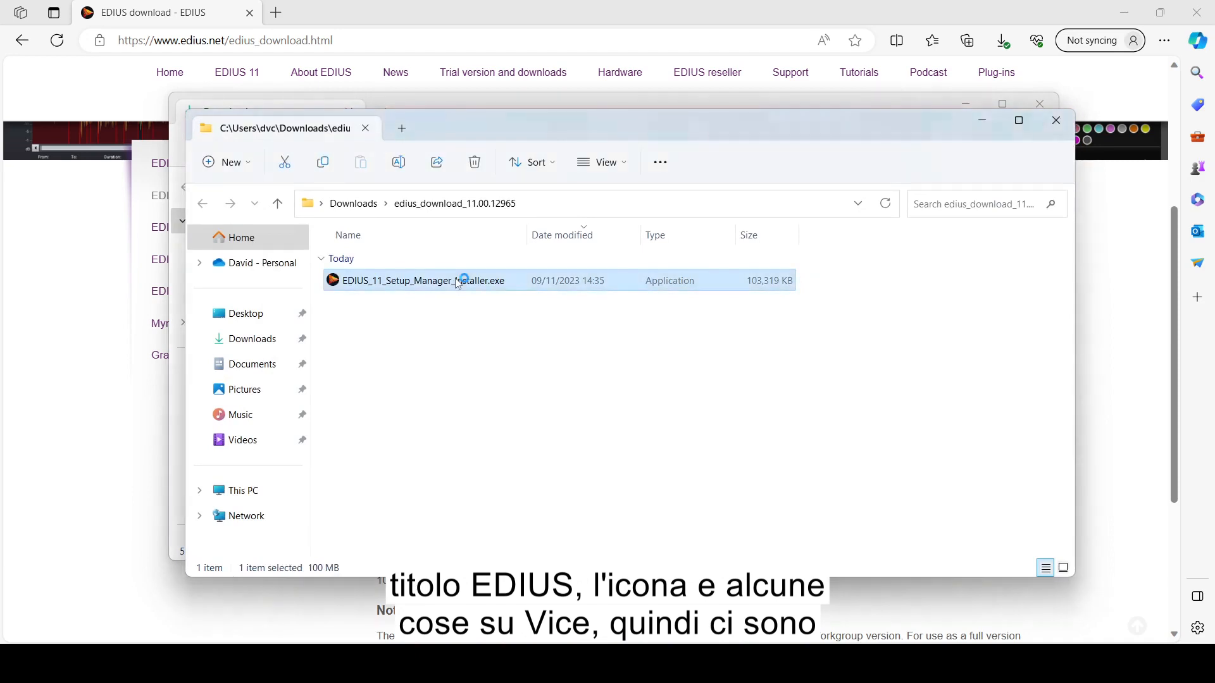
left_click(1124, 10)
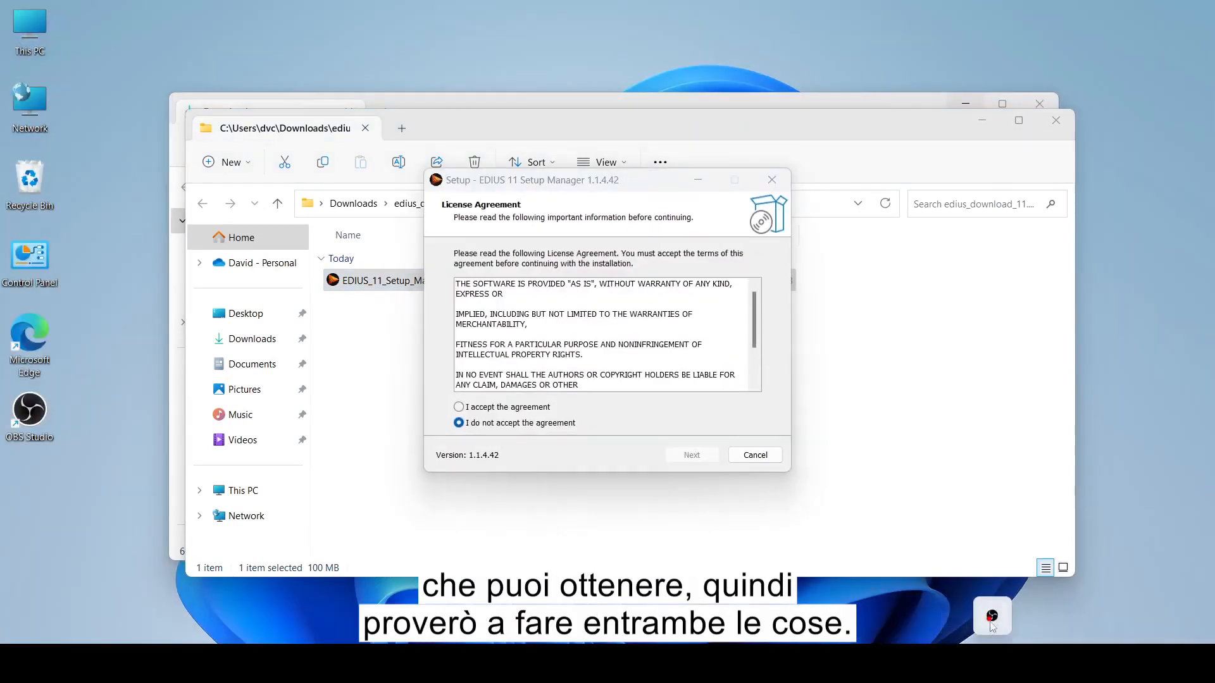
Step: Accept the licence and install Setup Manager with the default folder, start menu folder and tasks
left_click(459, 407)
left_click(692, 455)
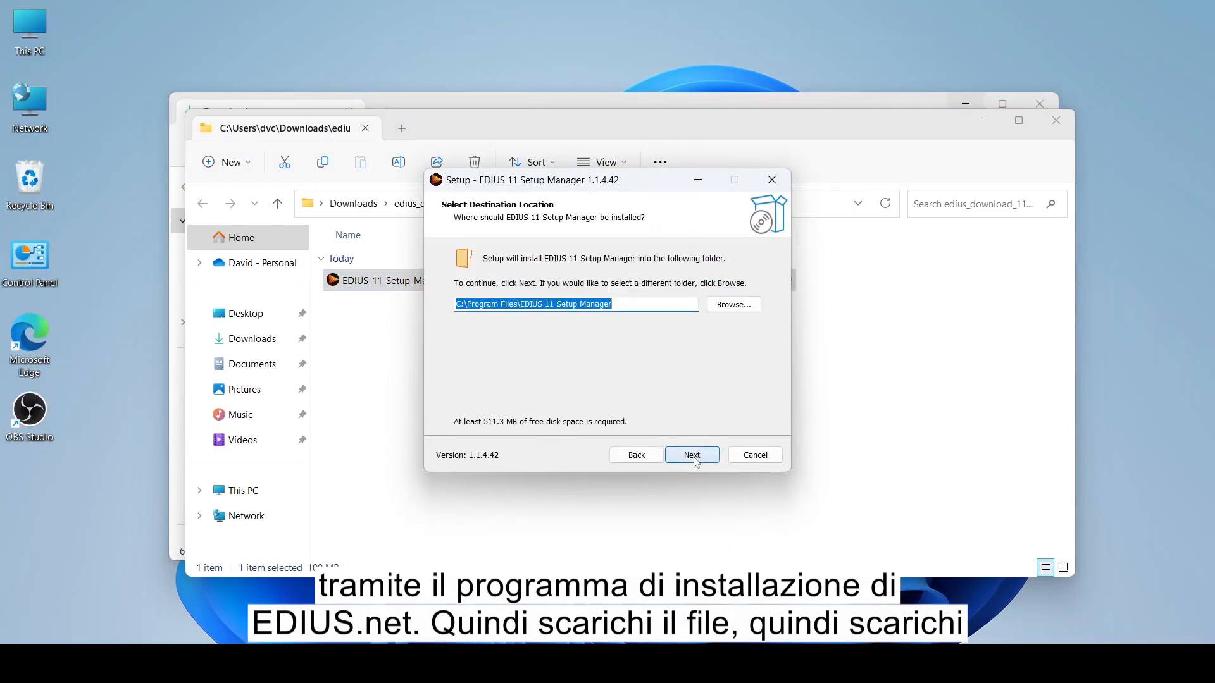
left_click(692, 456)
left_click(692, 457)
left_click(692, 456)
left_click(692, 456)
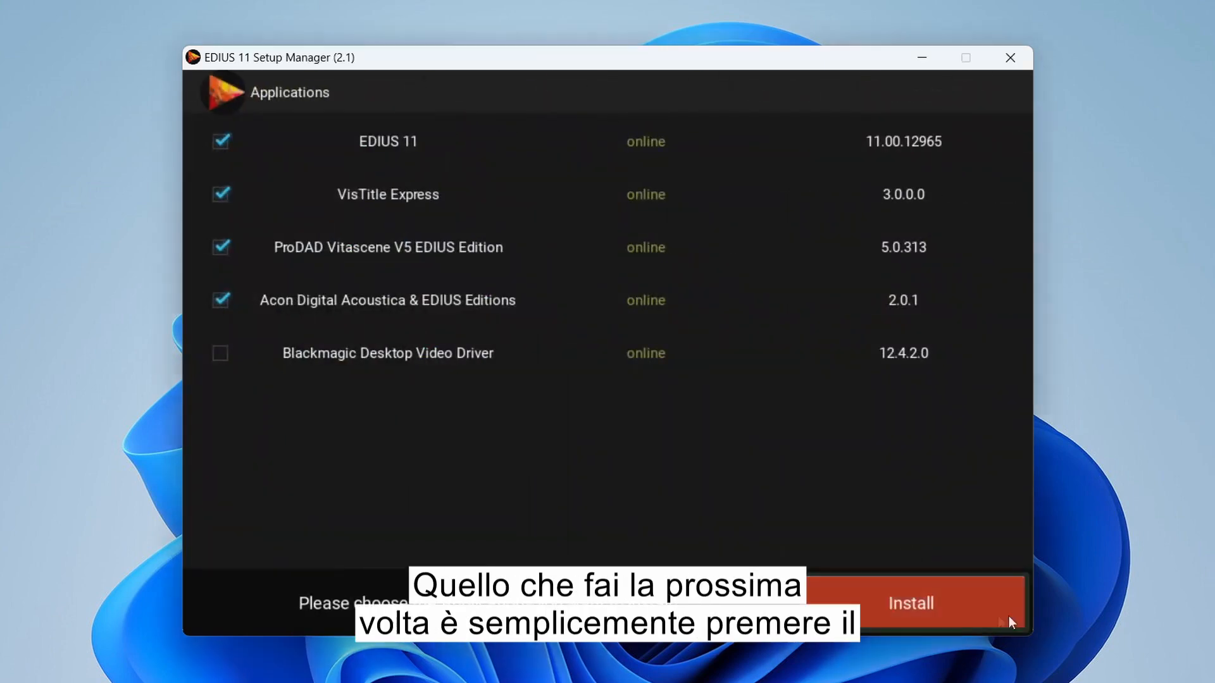
Step: Install EDIUS 11, VisTitle Express, ProDAD Vitascene and Acoustica, waiting for 'Setup finished.'
left_click(956, 613)
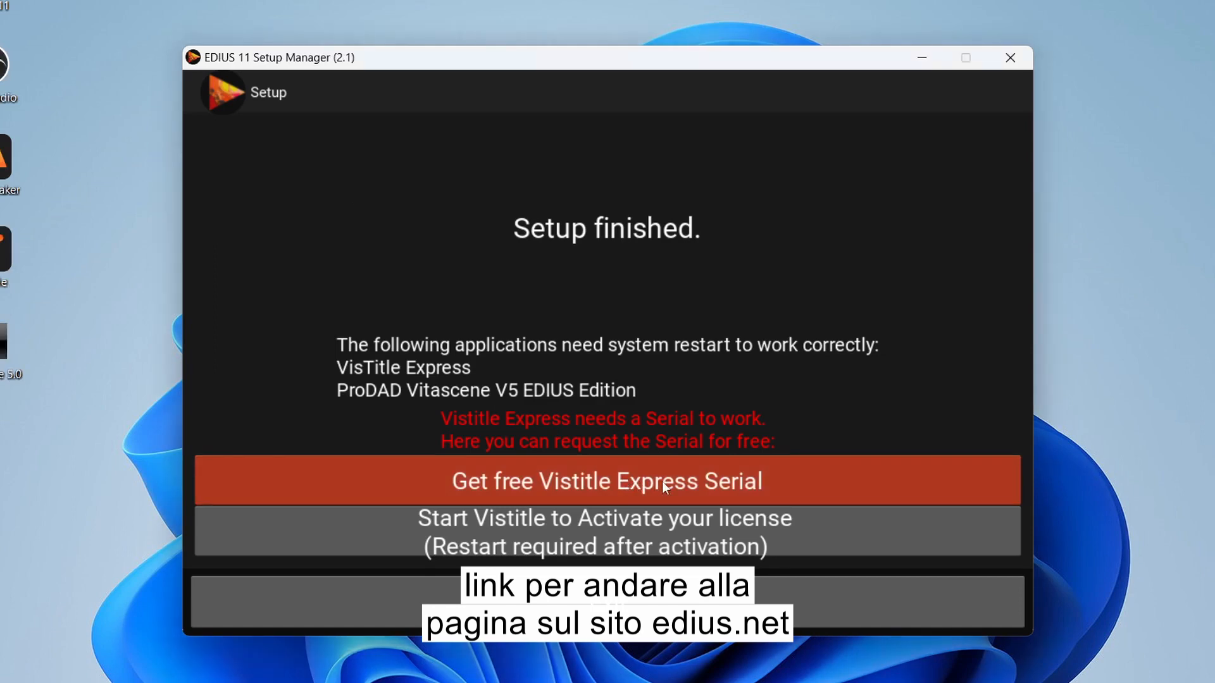
Step: Open the 'Get free Vistitle Express Serial' web page from the finished setup screen
left_click(638, 483)
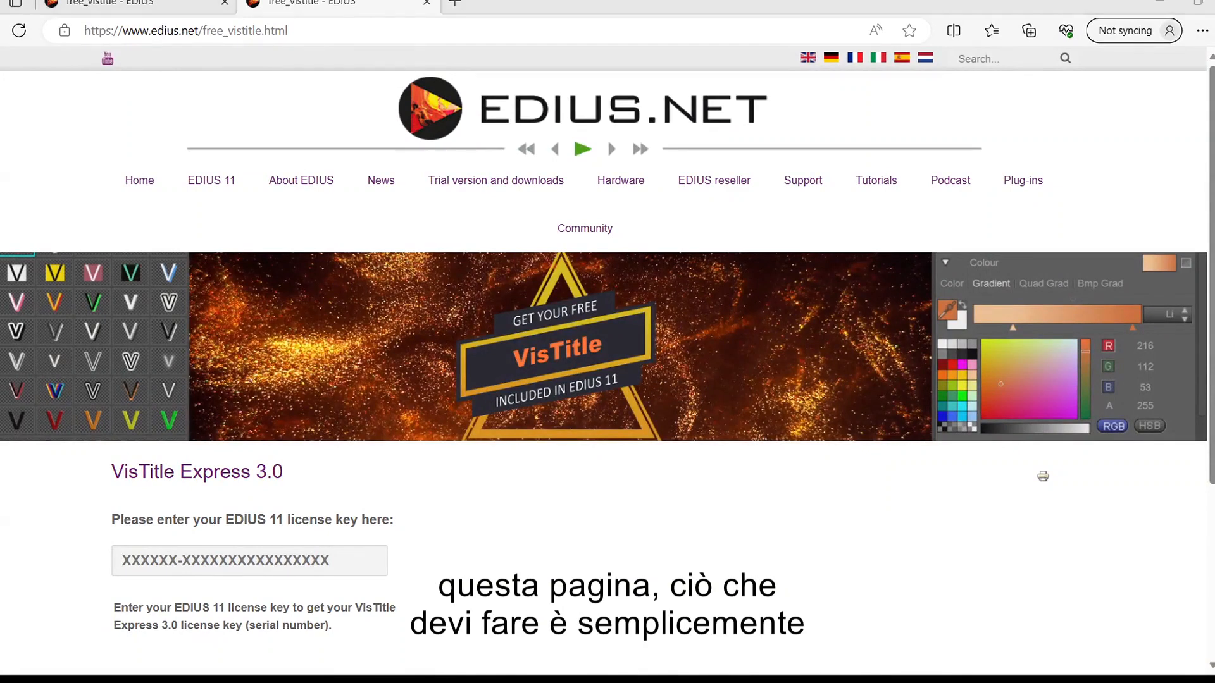
Step: Submit the EDIUS 11 license key and copy the returned VisTitle Express serial
left_click(175, 560)
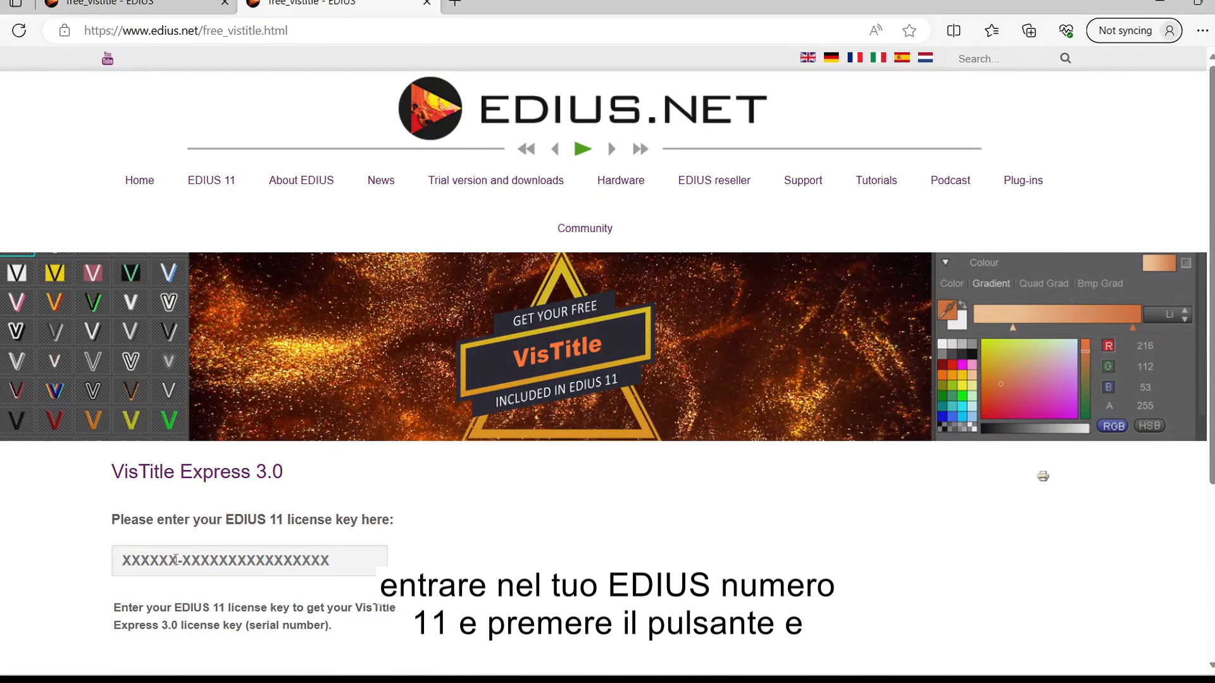
key("ctrl+v")
key("Return")
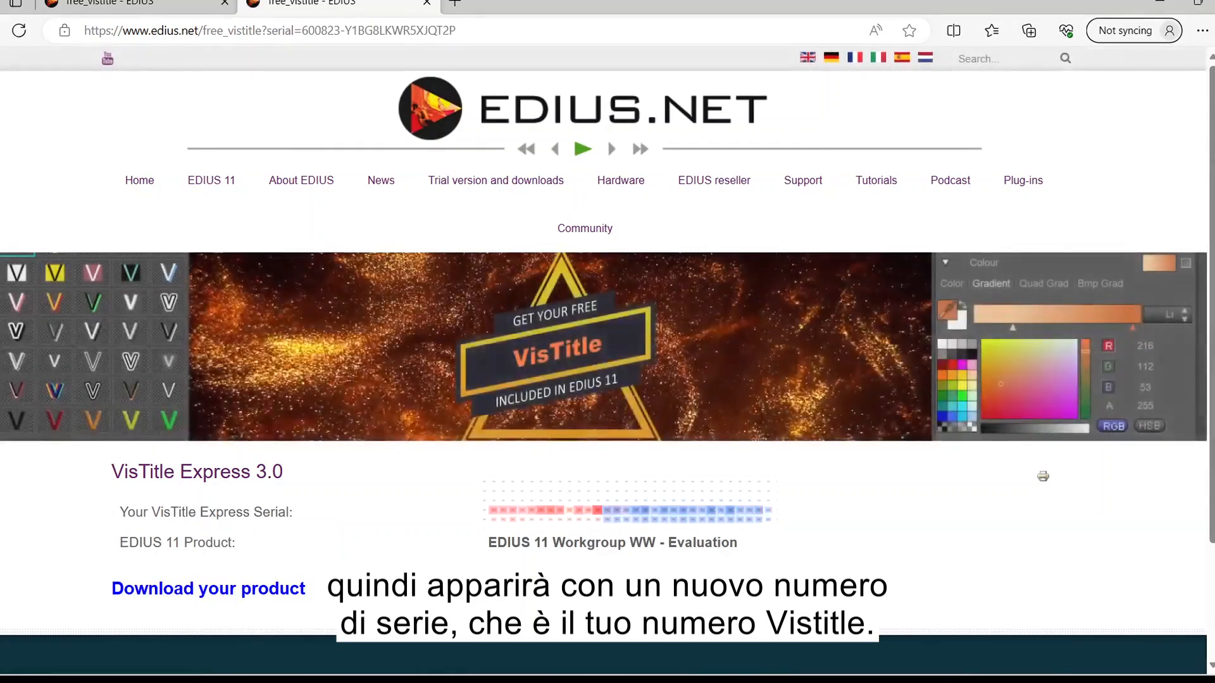
left_click_drag(601, 509, 456, 505)
key("ctrl+c")
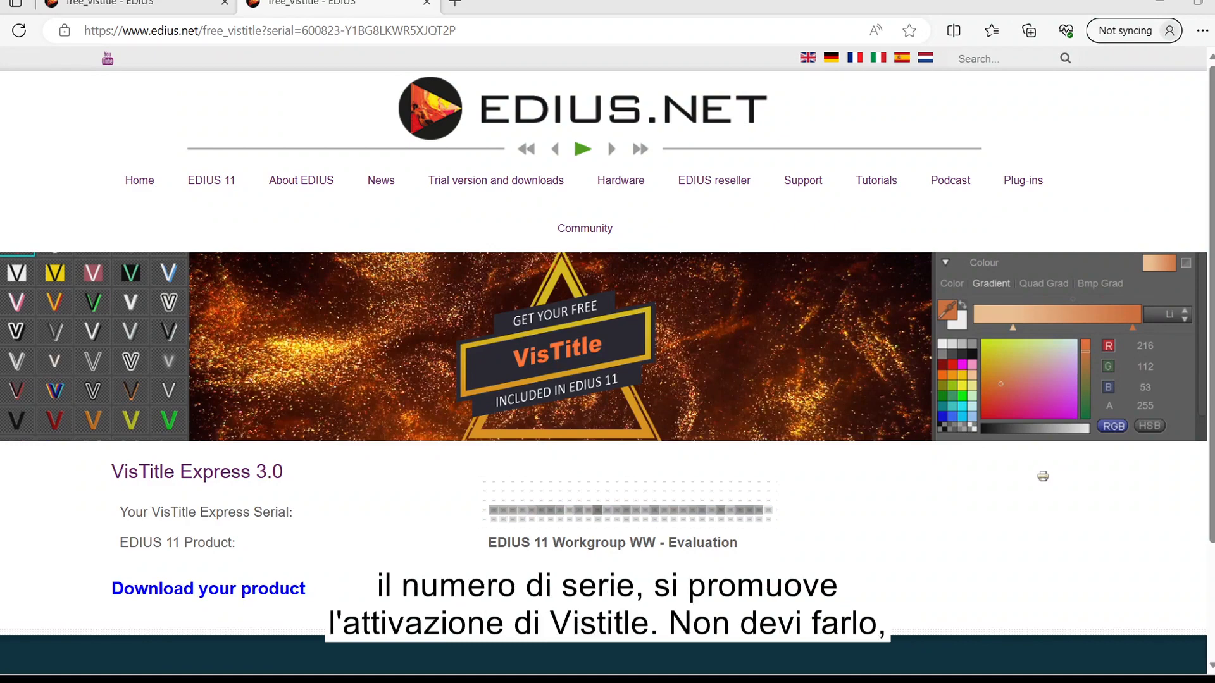
left_click(1160, 3)
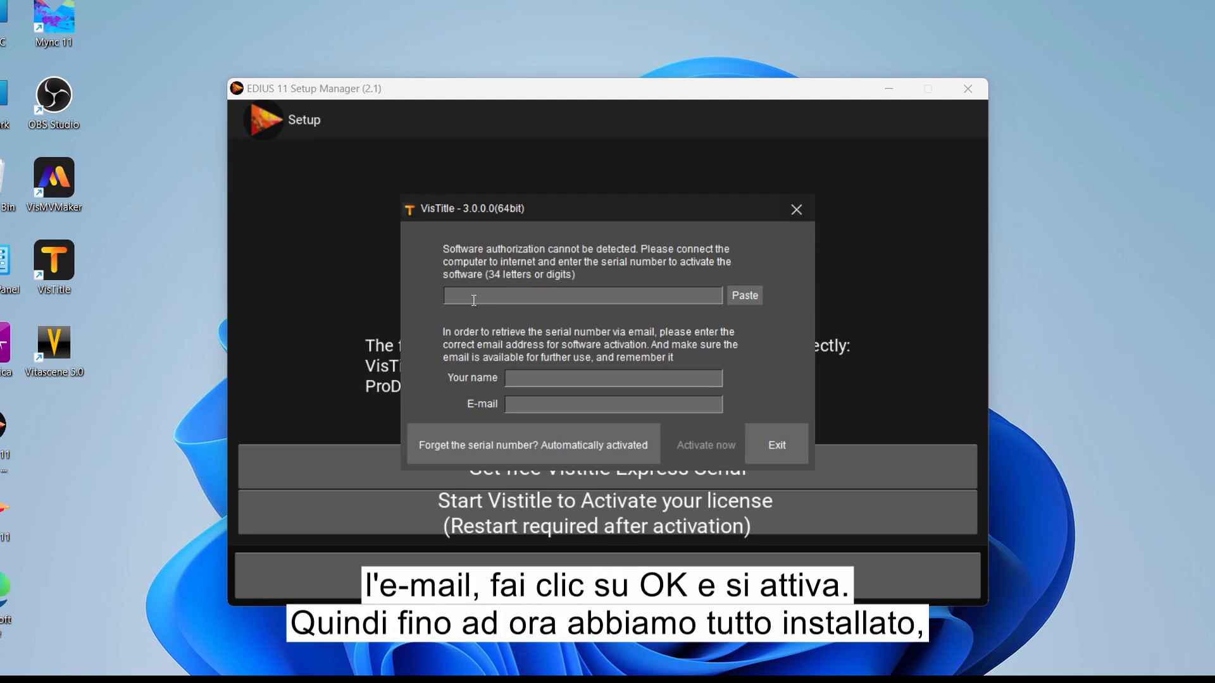
Step: Paste the VisTitle serial, enter the user's name and e-mail, and activate VisTitle successfully
left_click(746, 298)
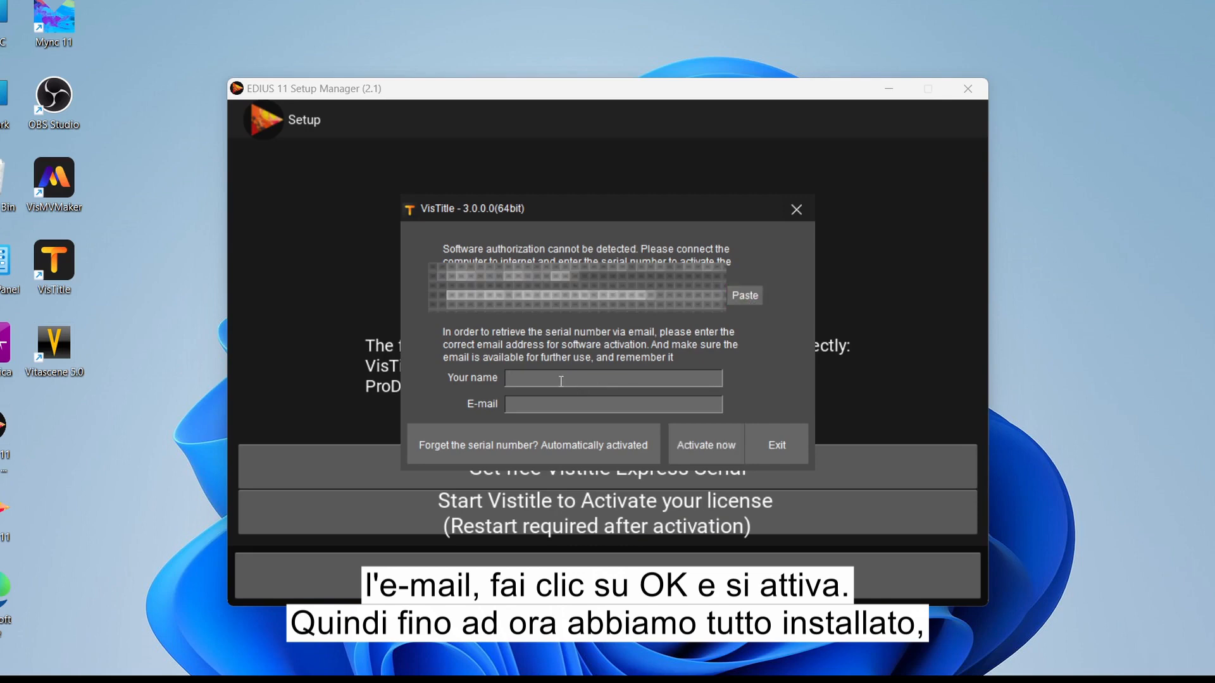
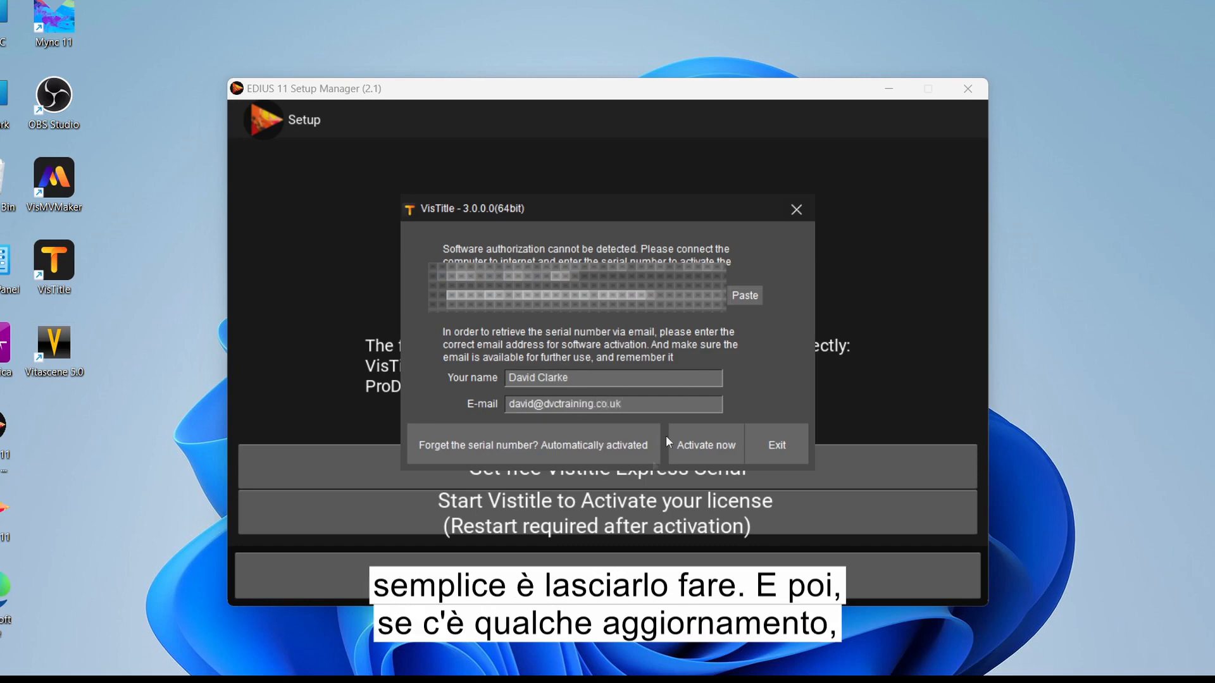
left_click(715, 455)
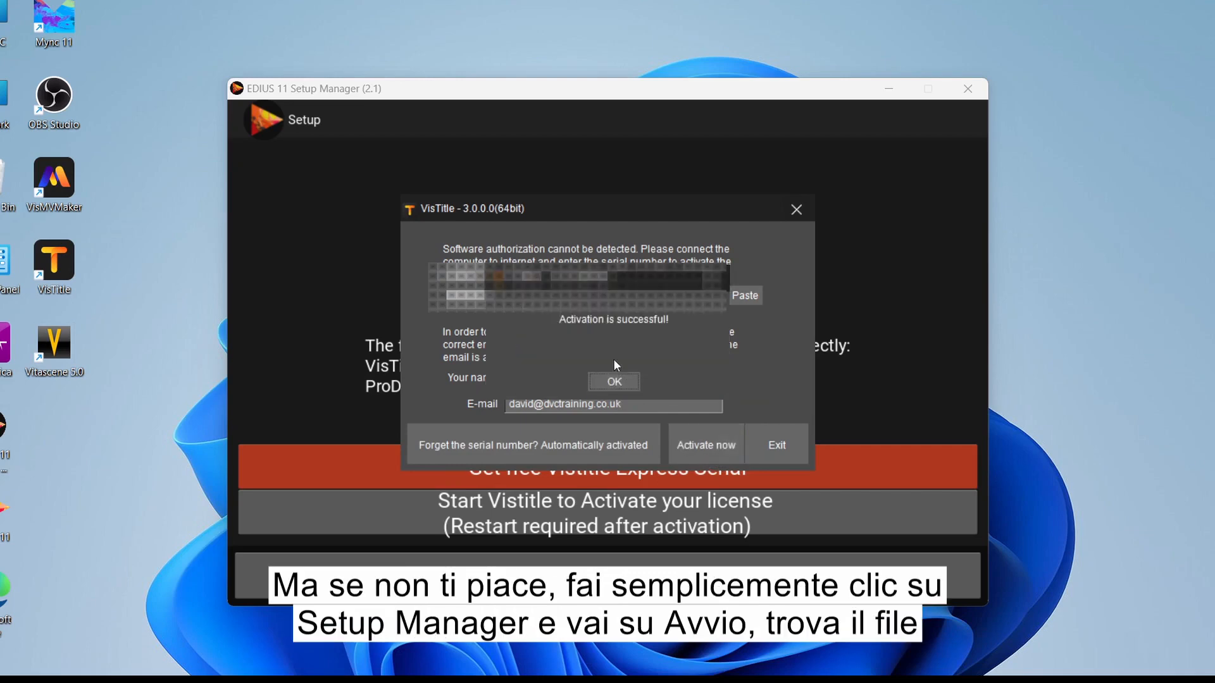
left_click(614, 382)
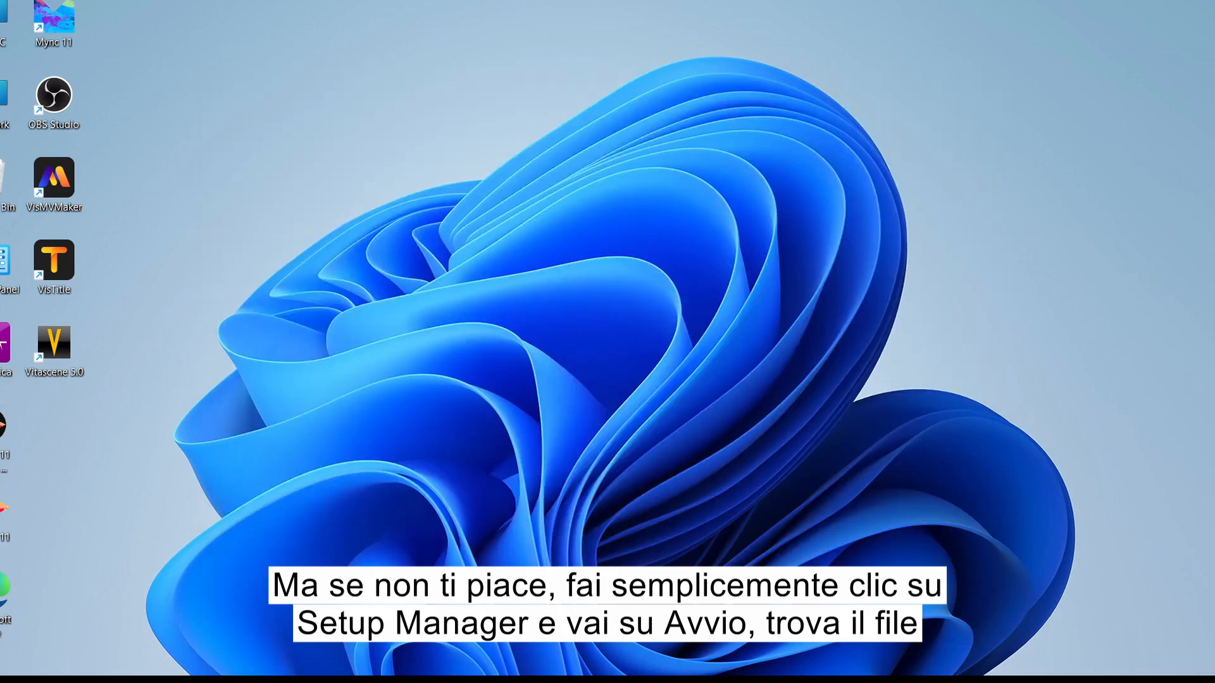
Step: Disable the EDIUS 11 Setup Manager entry in Task Manager's Startup apps list
right_click(857, 677)
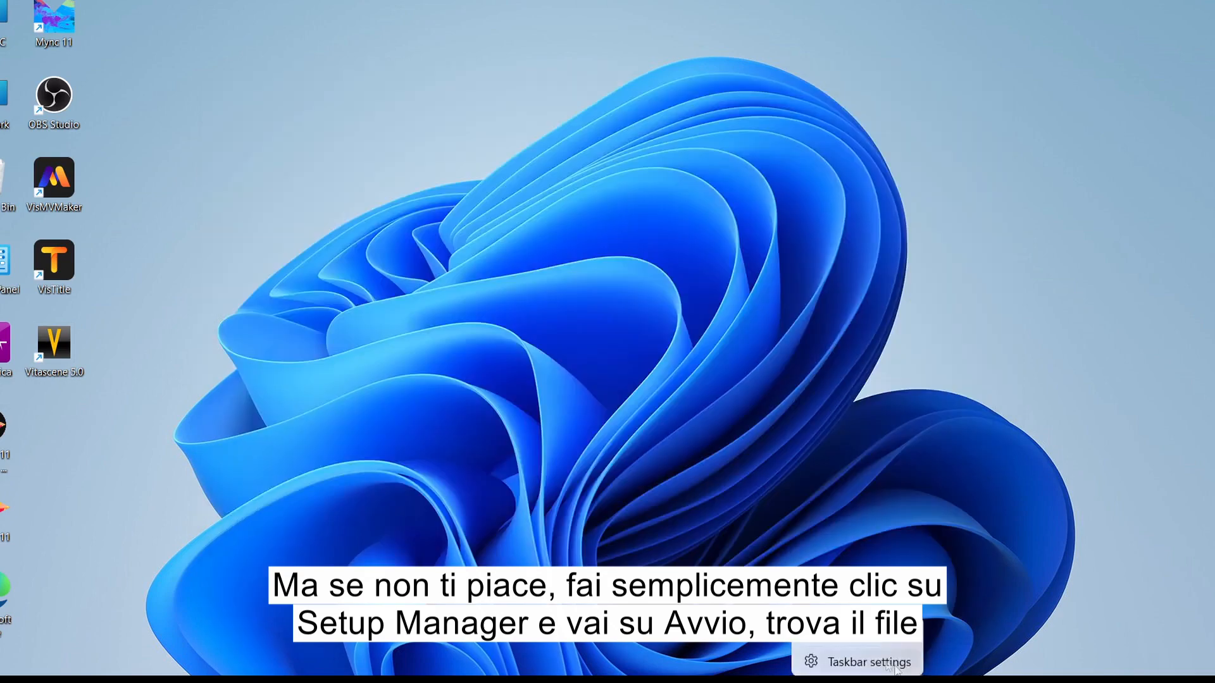
left_click(858, 632)
left_click(106, 305)
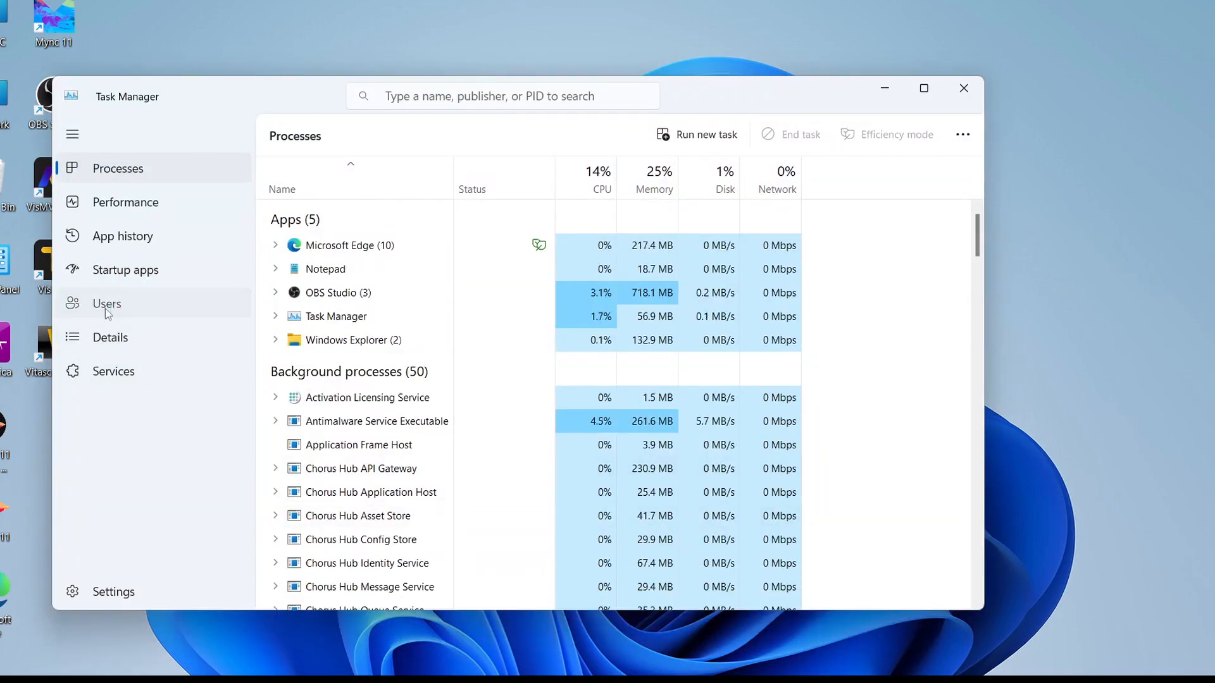
left_click(144, 273)
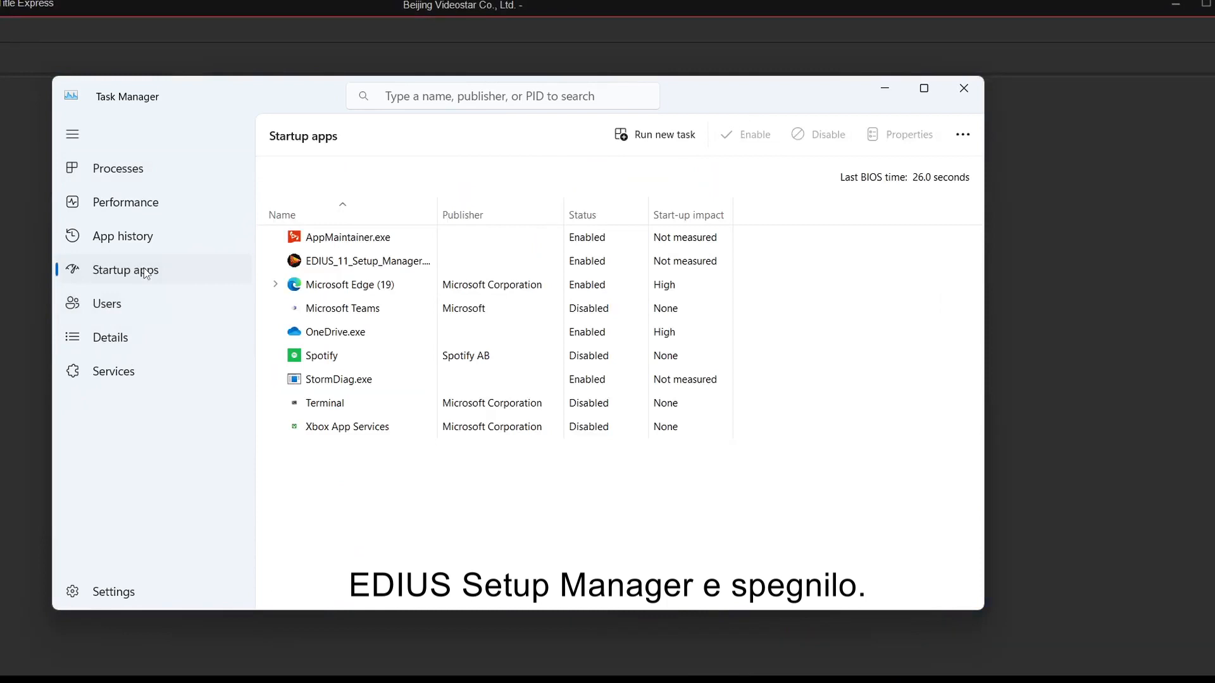
left_click(598, 271)
right_click(616, 266)
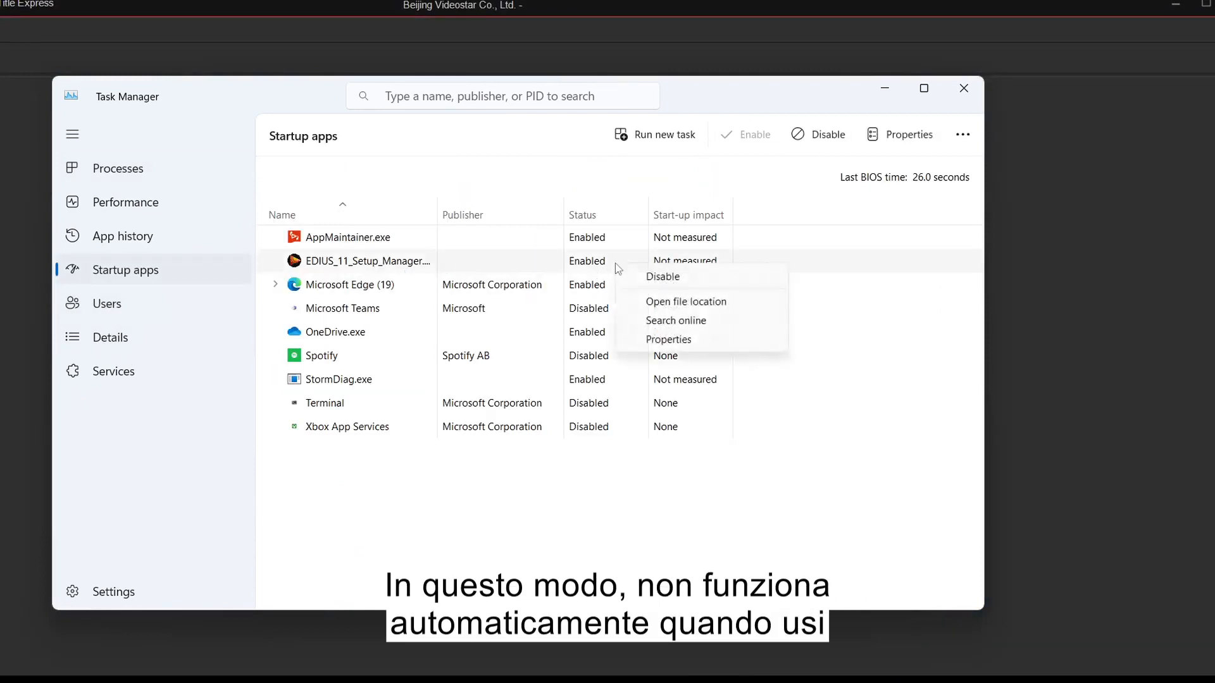
left_click(650, 277)
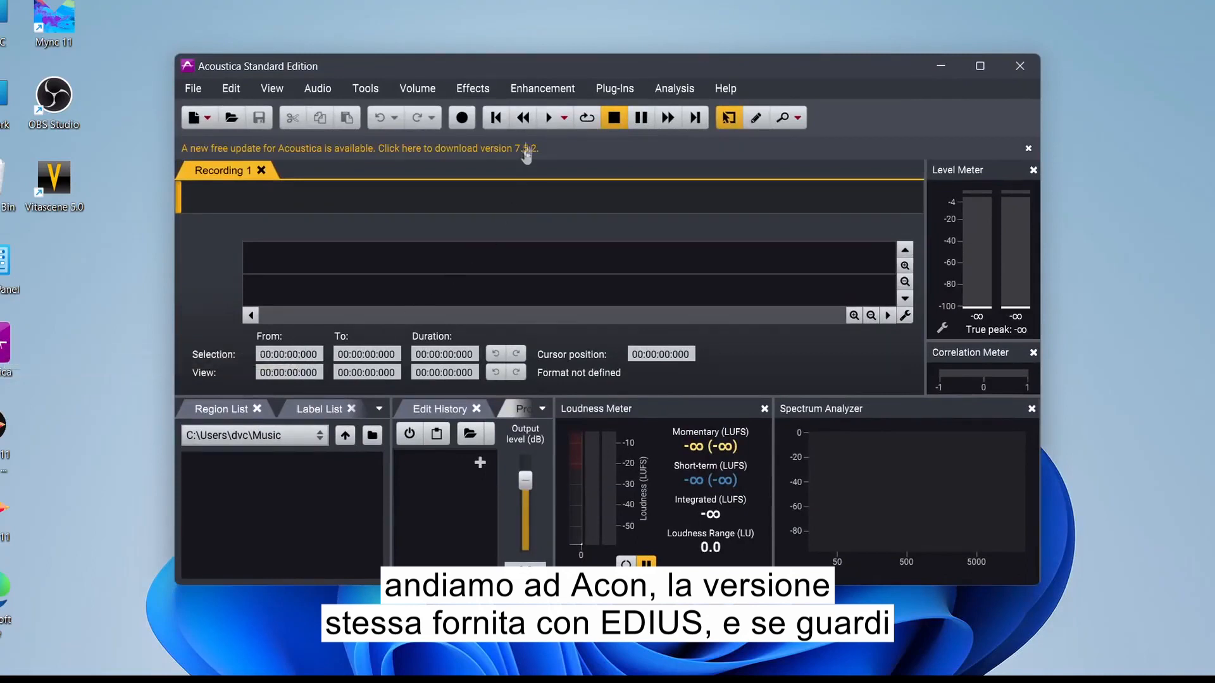
Step: Start the free Acoustica 7.5.2 update download, then search 'edius world' and open ediusworld.com
left_click(528, 150)
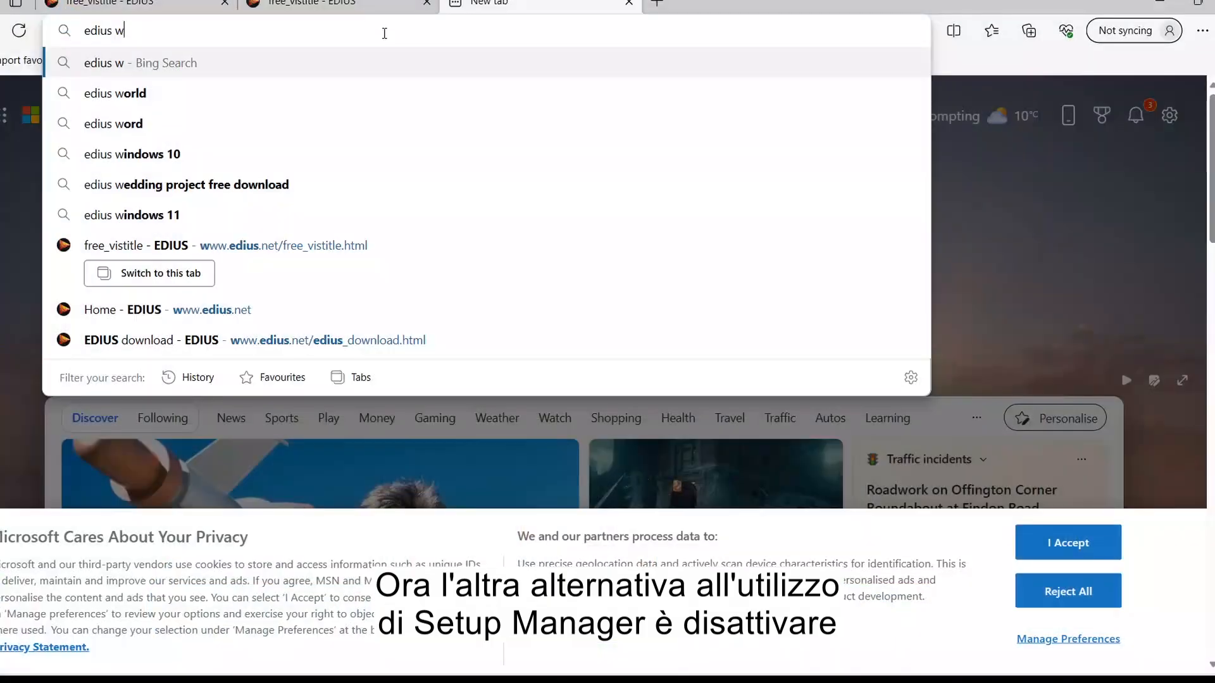
left_click(171, 102)
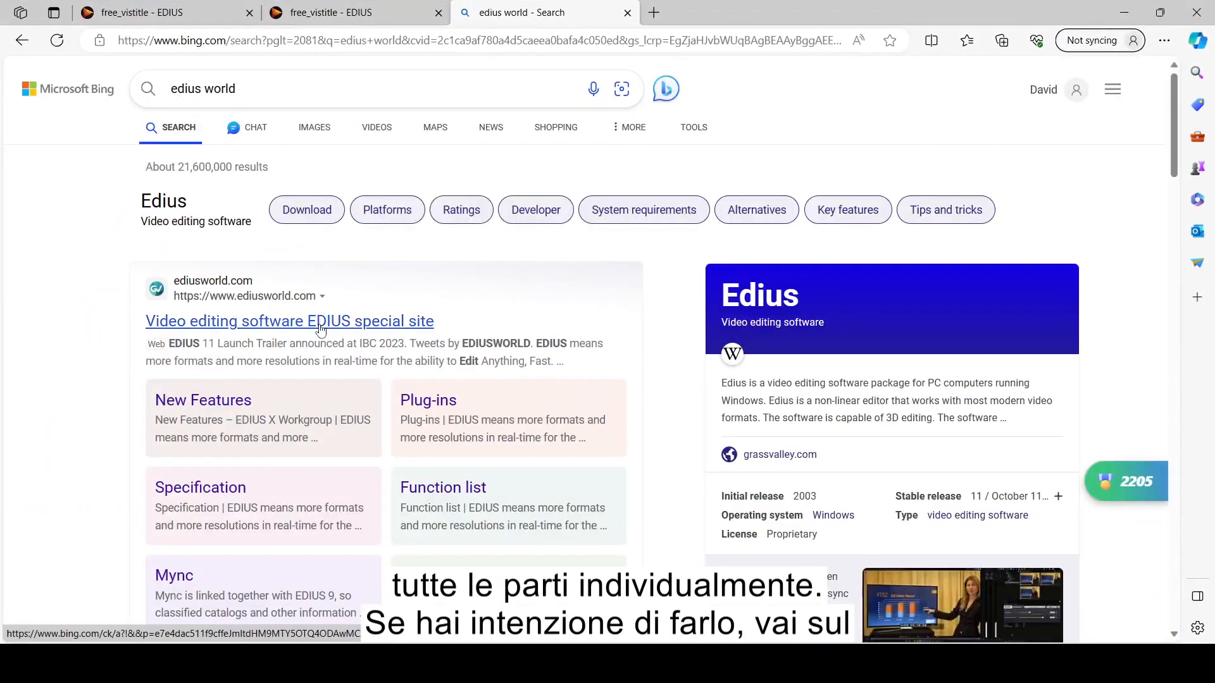
left_click(320, 326)
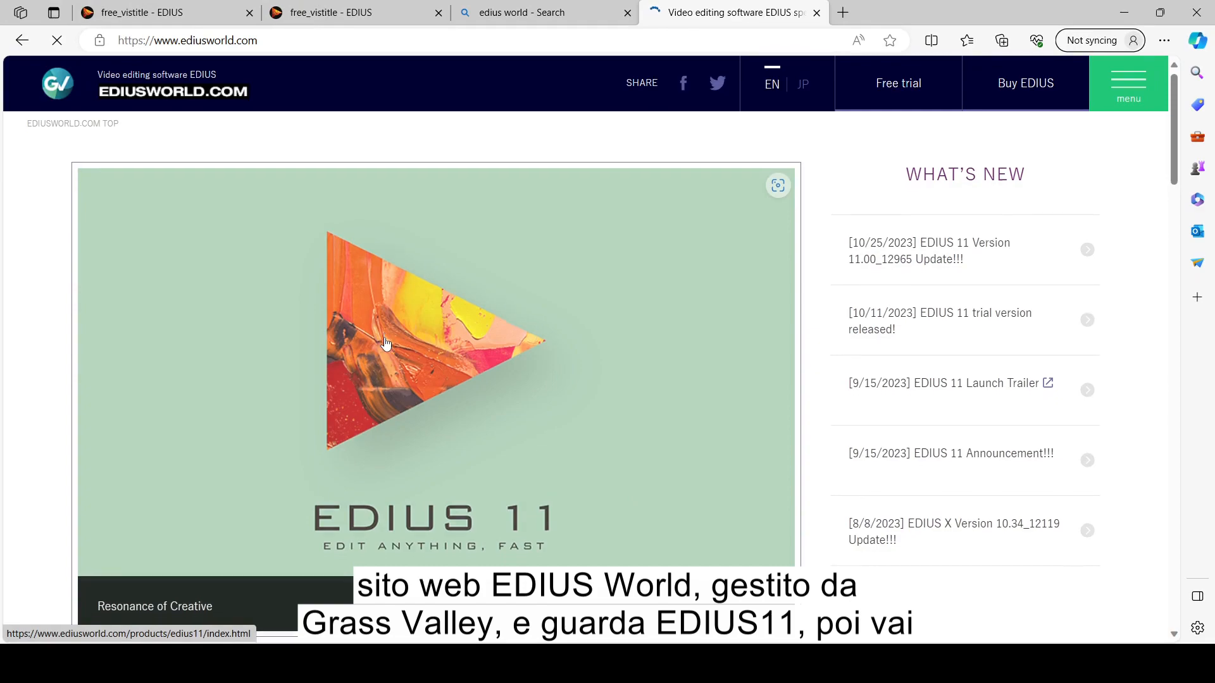
Step: Download EDIUS_Setup-11.00.12965.exe from Support > Downloads > EDIUS 11 installer, Latest update
scroll(385, 344, "down", 2)
scroll(386, 343, "down", 7)
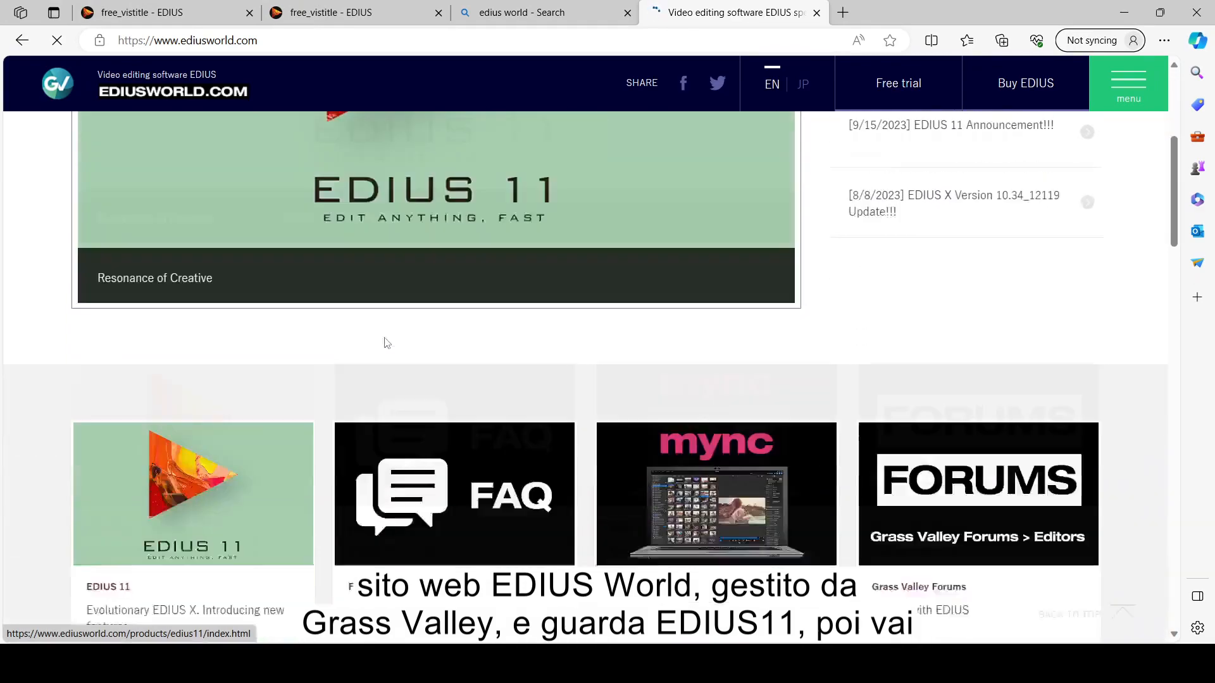
scroll(386, 343, "down", 6)
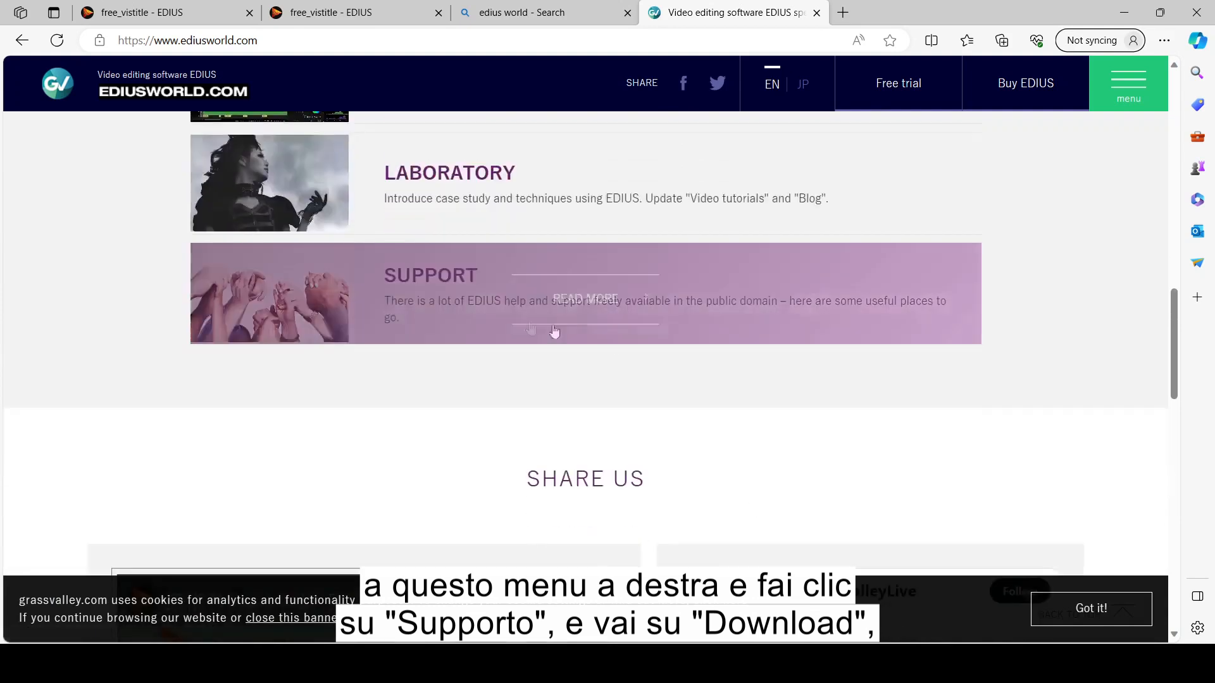
left_click(452, 296)
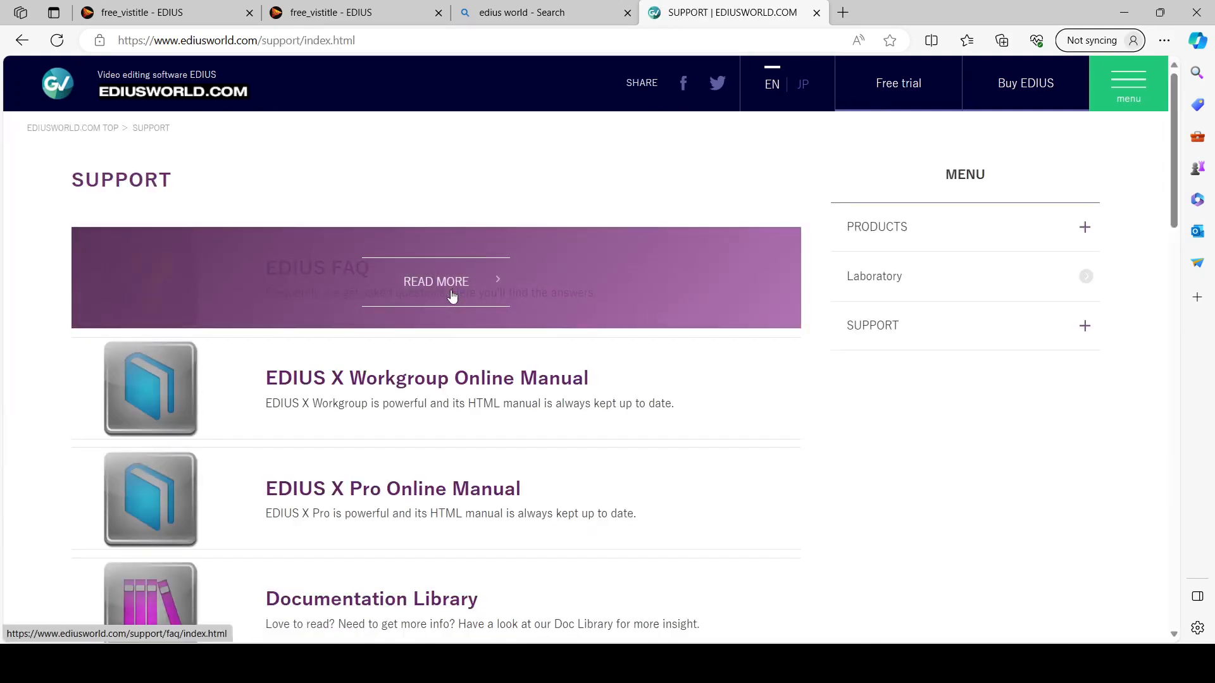
left_click(873, 340)
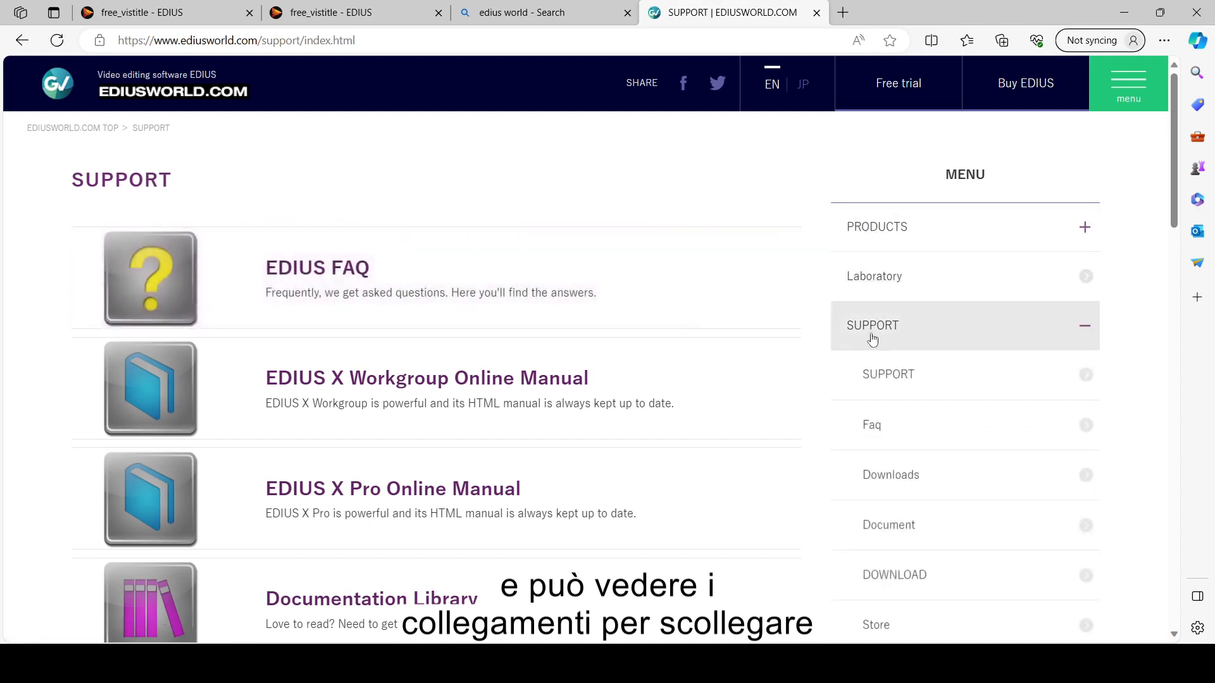
left_click(889, 478)
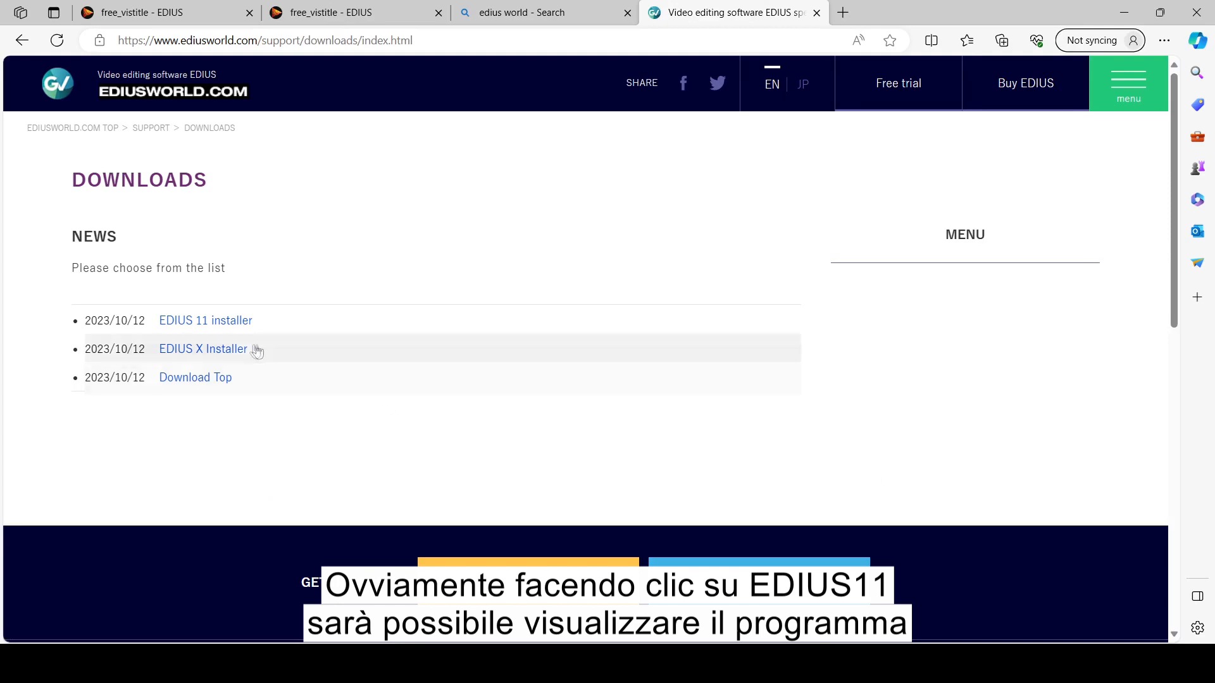
left_click(236, 328)
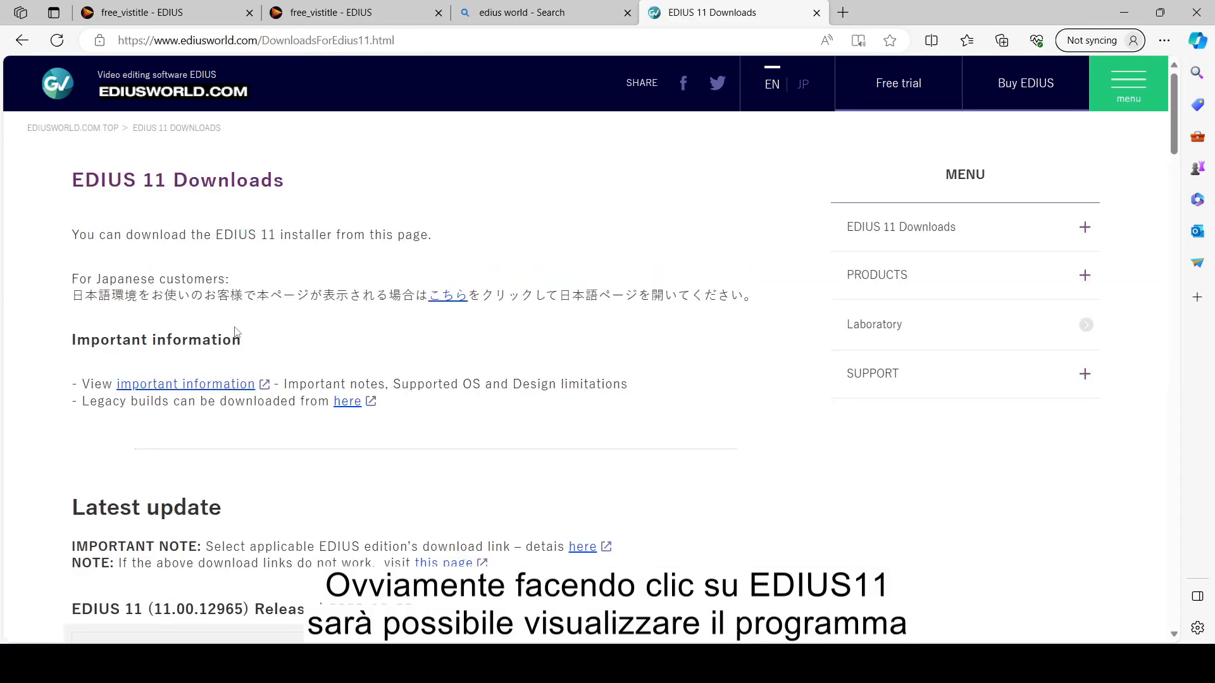
scroll(237, 332, "down", 4)
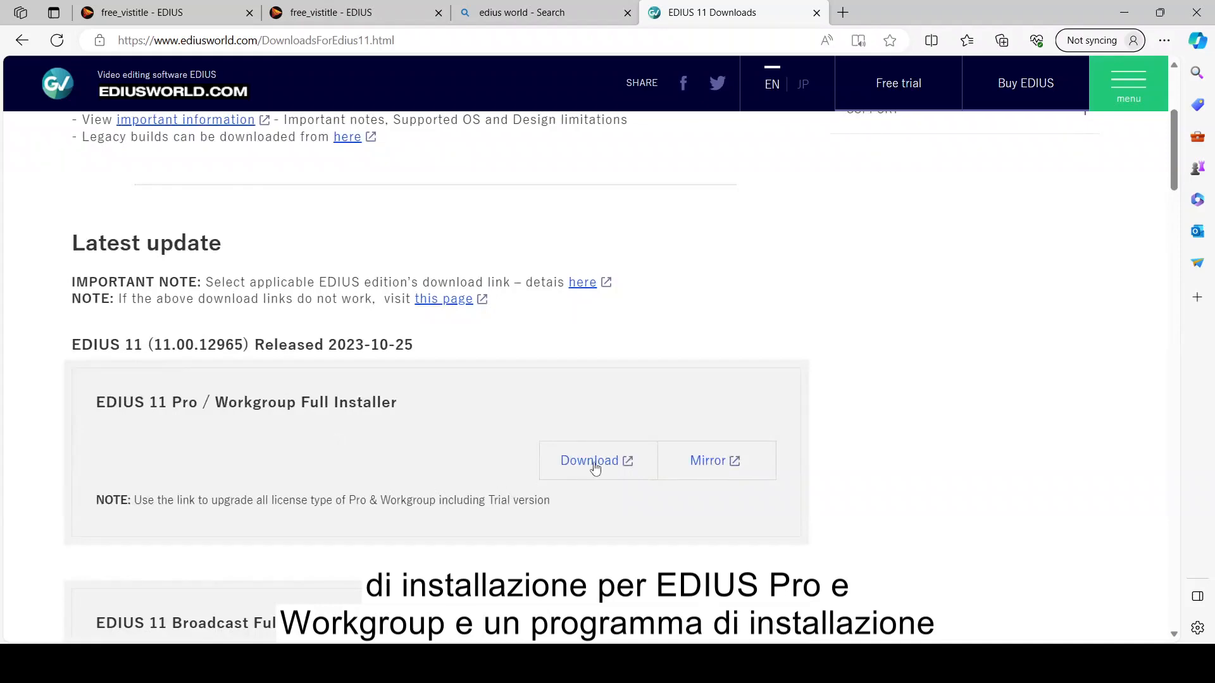
left_click(595, 468)
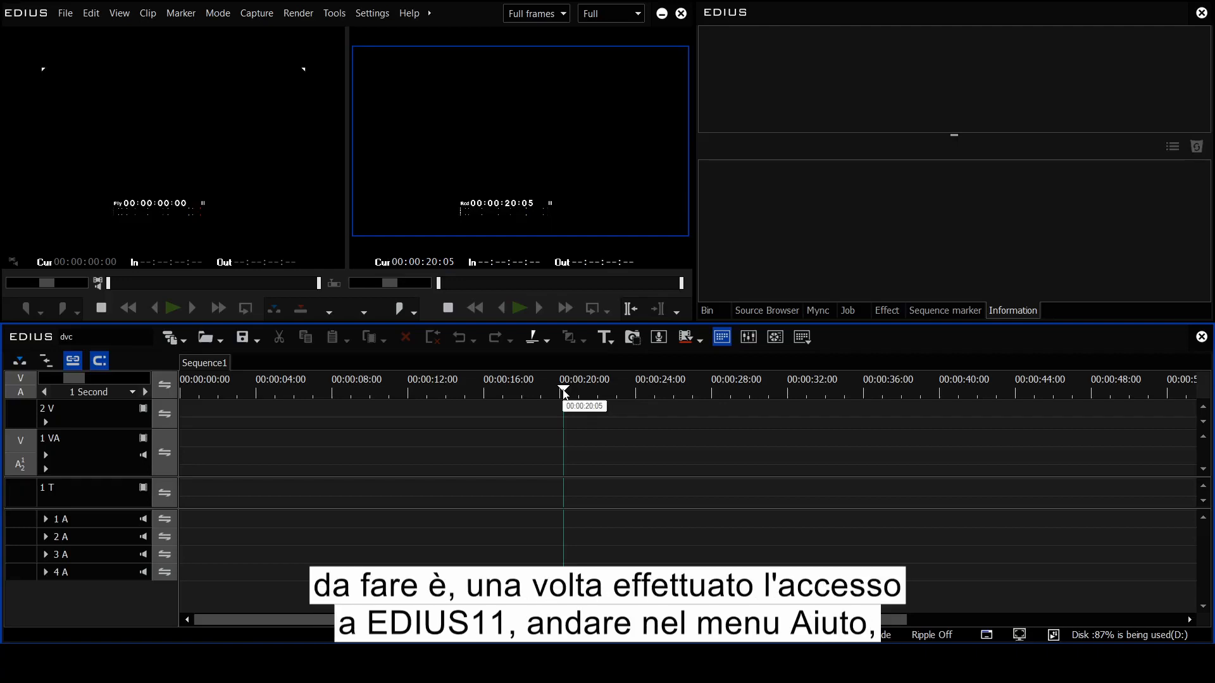
Step: Open the EDIUSWORLD.COM EDIUS 11 Bonus Contents page via Help > Download EDIUS Bonus Contents
key("Home")
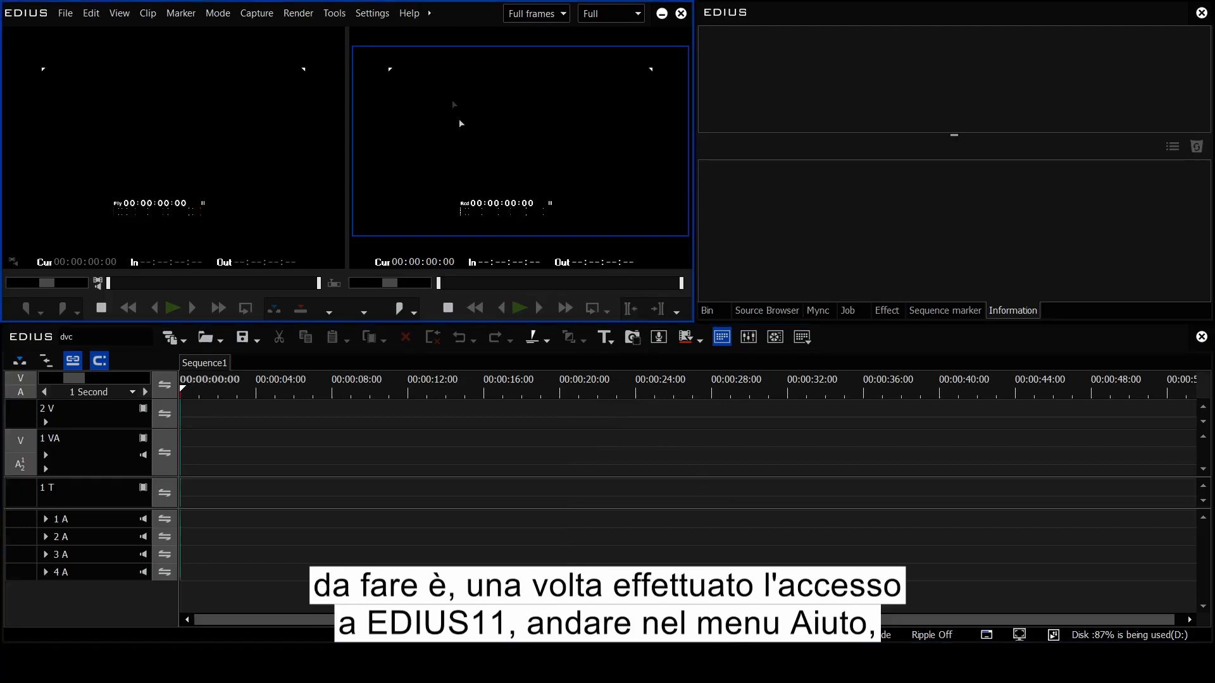
left_click(413, 17)
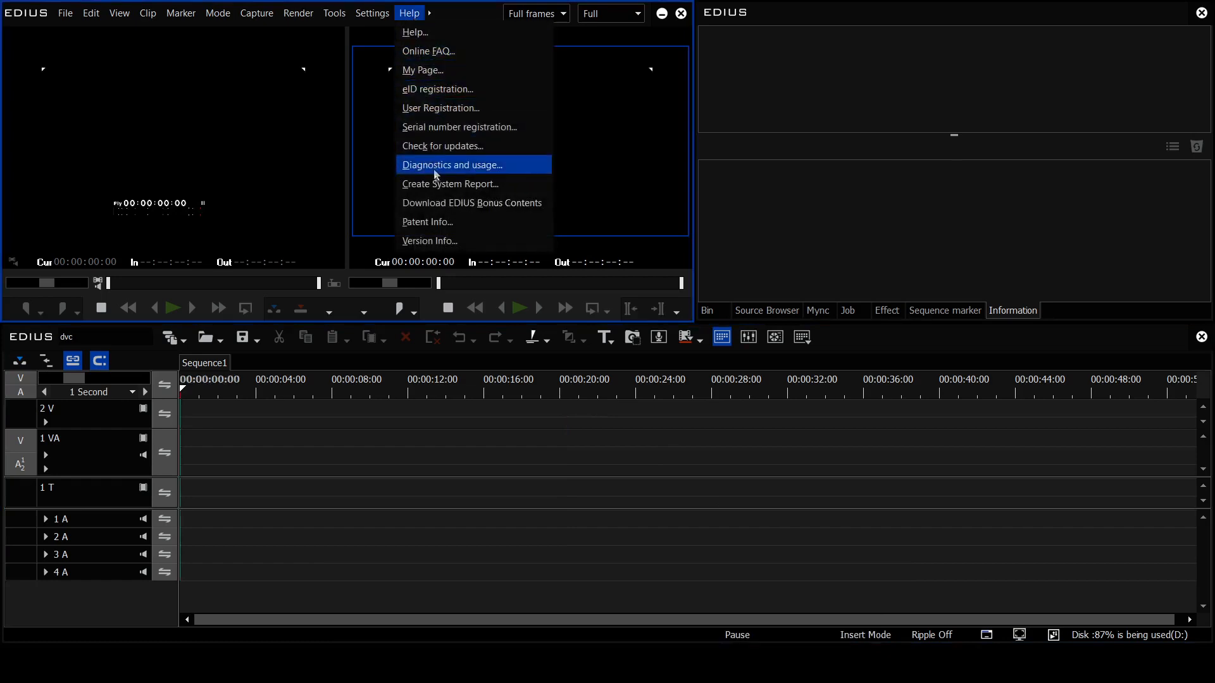
left_click(441, 210)
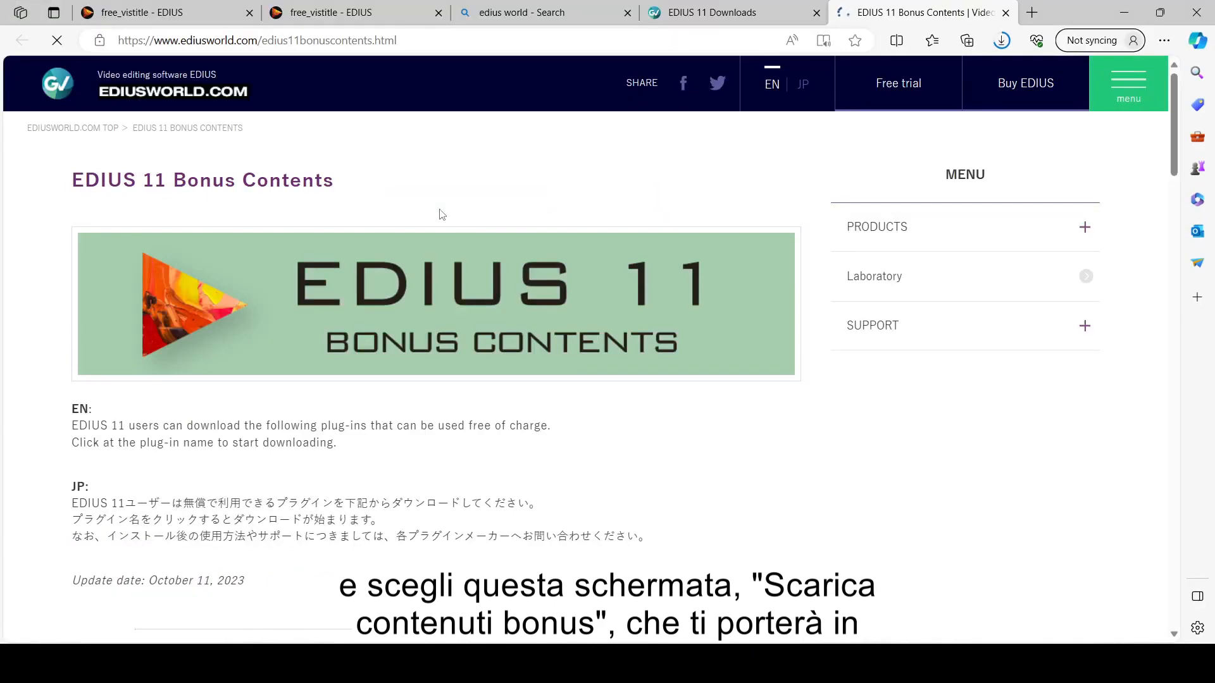
Step: Open the Acon Digital, ProDAD Vitascene V5 and VisTitle Express download links in separate tabs
scroll(442, 214, "down", 8)
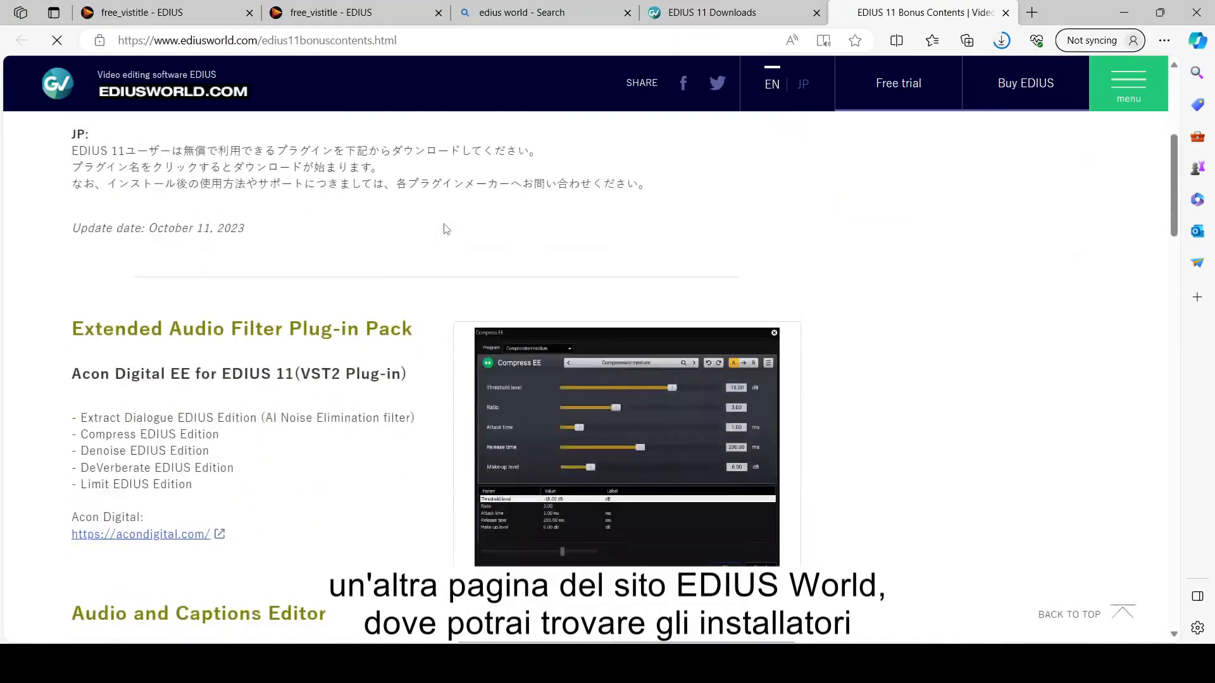
scroll(446, 230, "down", 6)
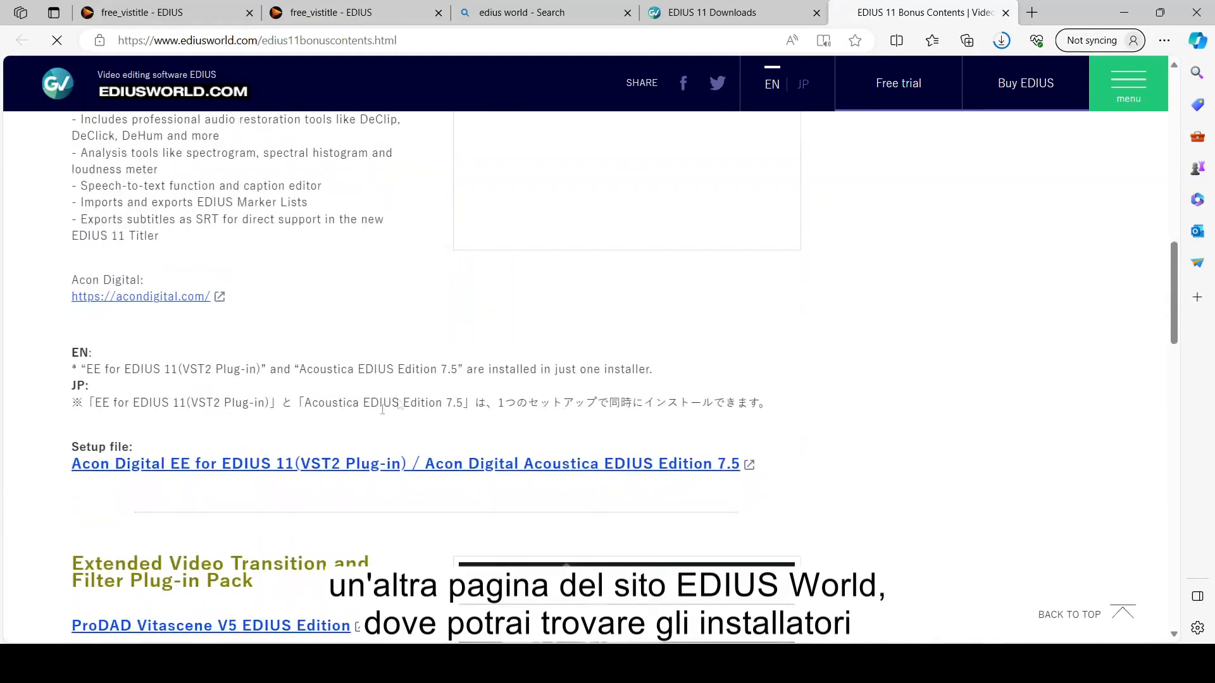
middle_click(328, 465)
scroll(317, 411, "down", 4)
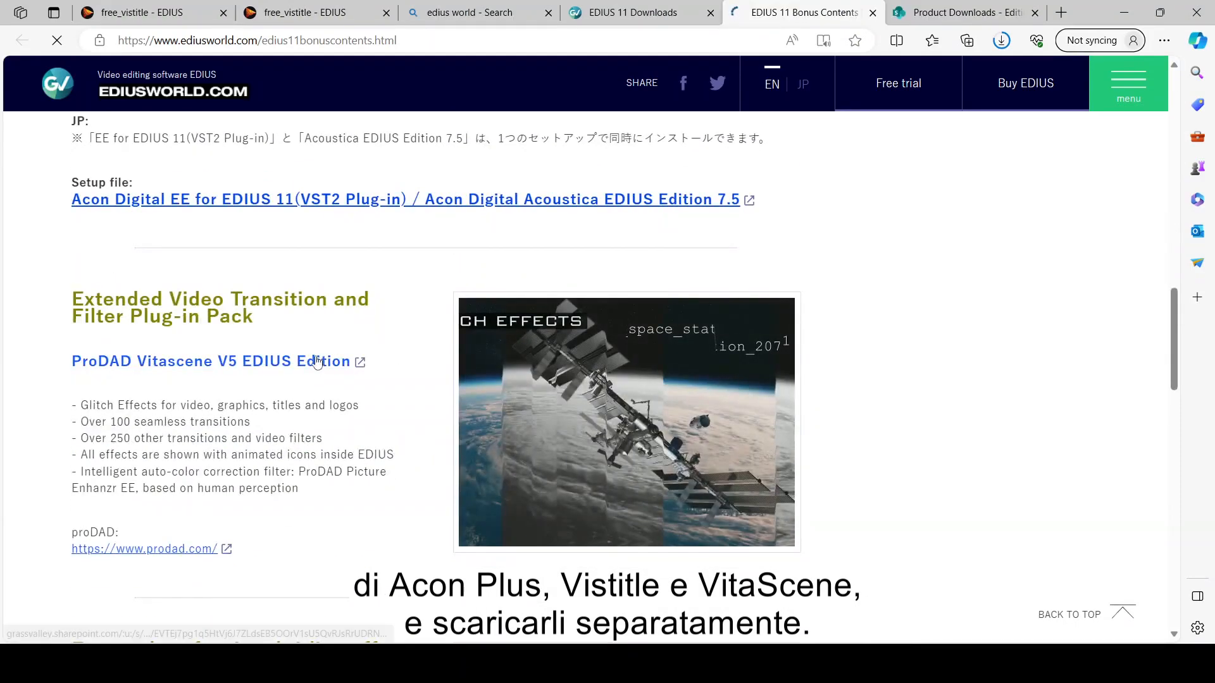
left_click(310, 372)
left_click(677, 17)
scroll(300, 350, "down", 5)
left_click(300, 350)
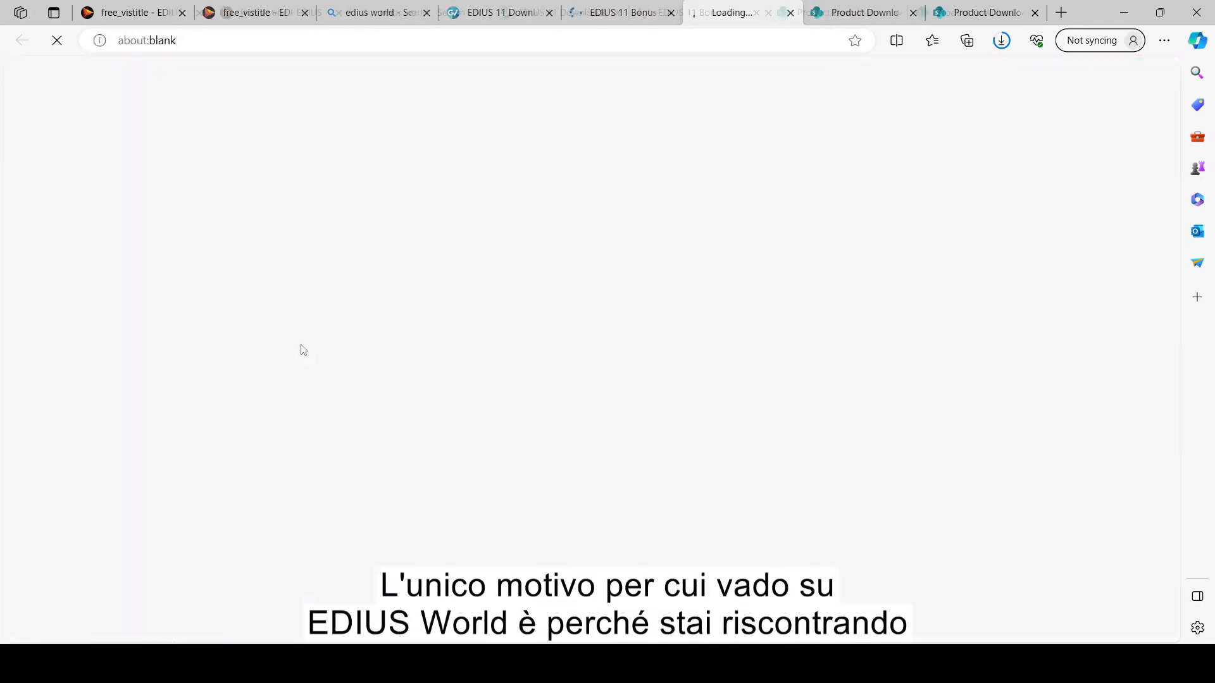
left_click(630, 17)
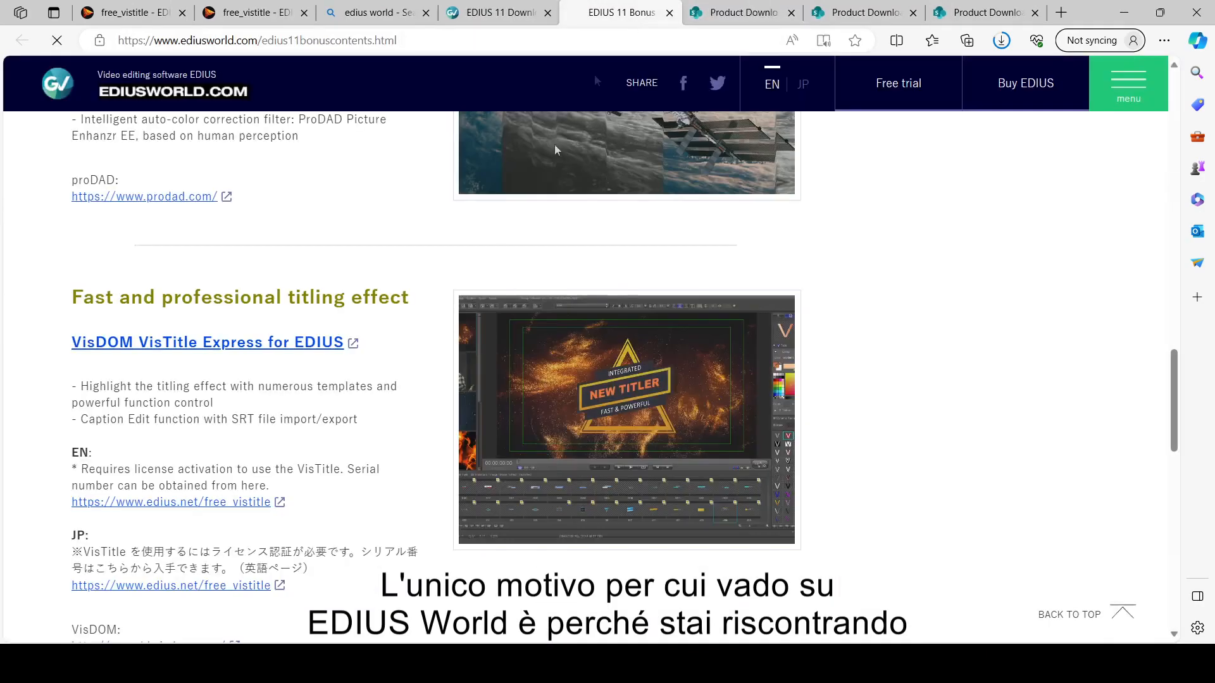
Step: On the Acon Digital tab, download AconDigitalEDIUSEditions_2_0_1.exe
scroll(341, 396, "down", 5)
scroll(319, 394, "up", 1)
scroll(319, 393, "up", 4)
scroll(321, 386, "up", 4)
scroll(324, 378, "up", 10)
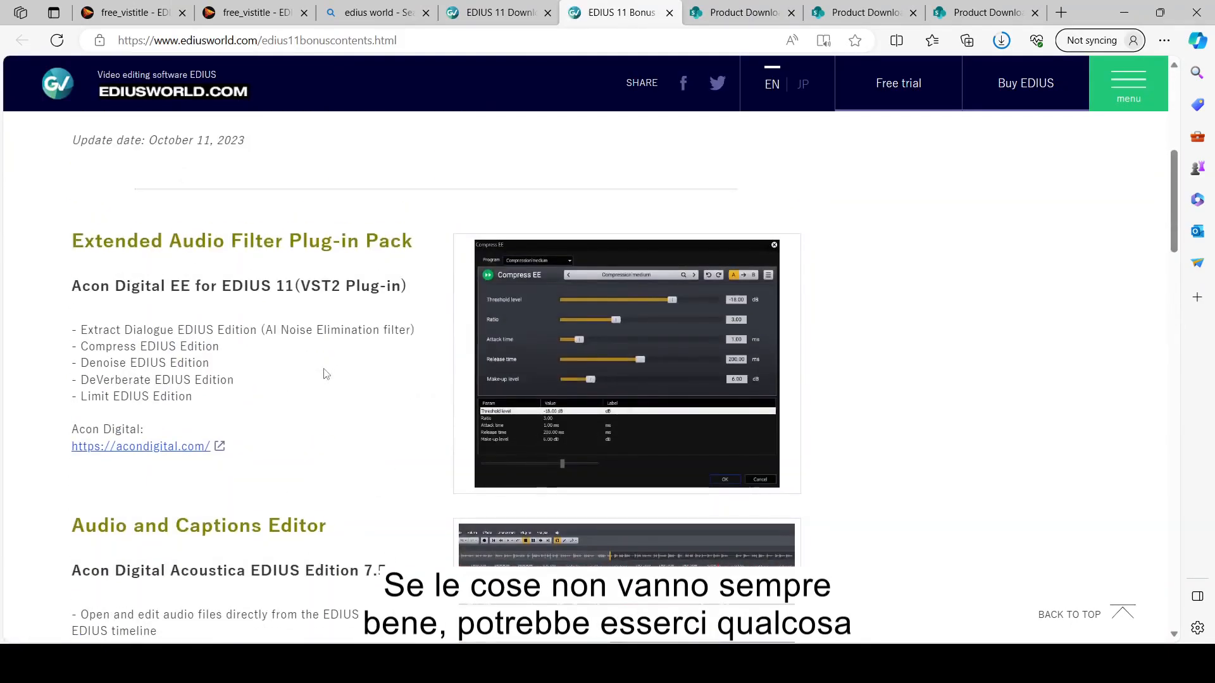
left_click(946, 11)
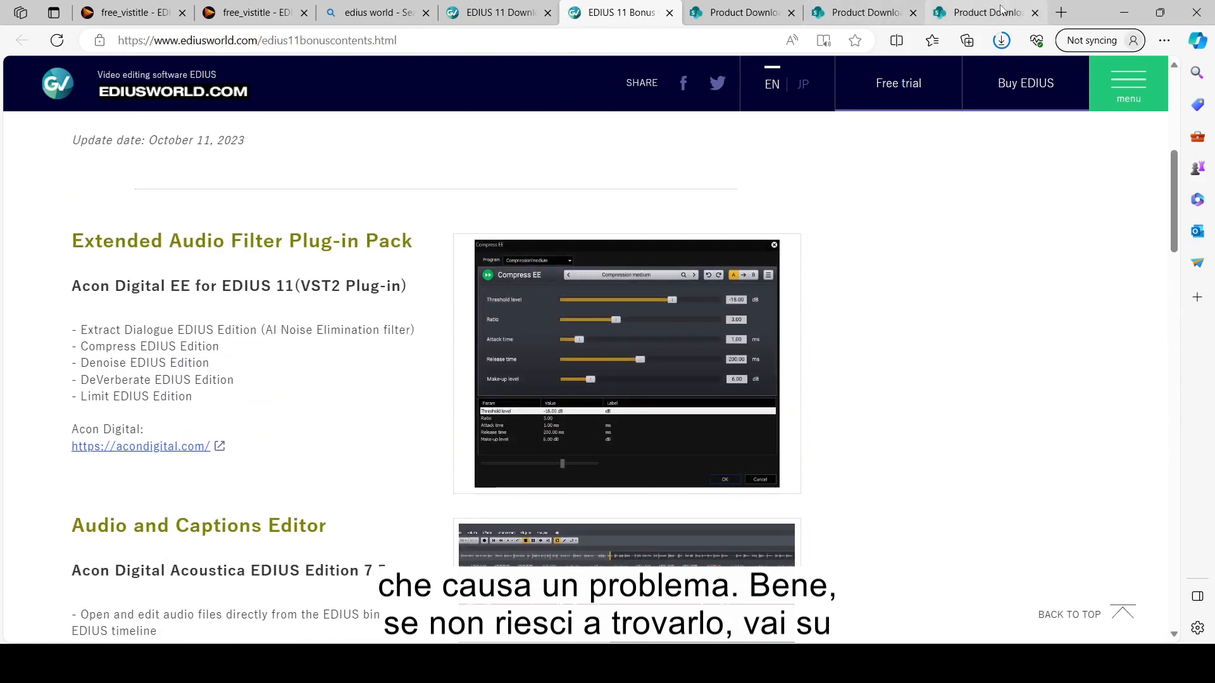
left_click(639, 443)
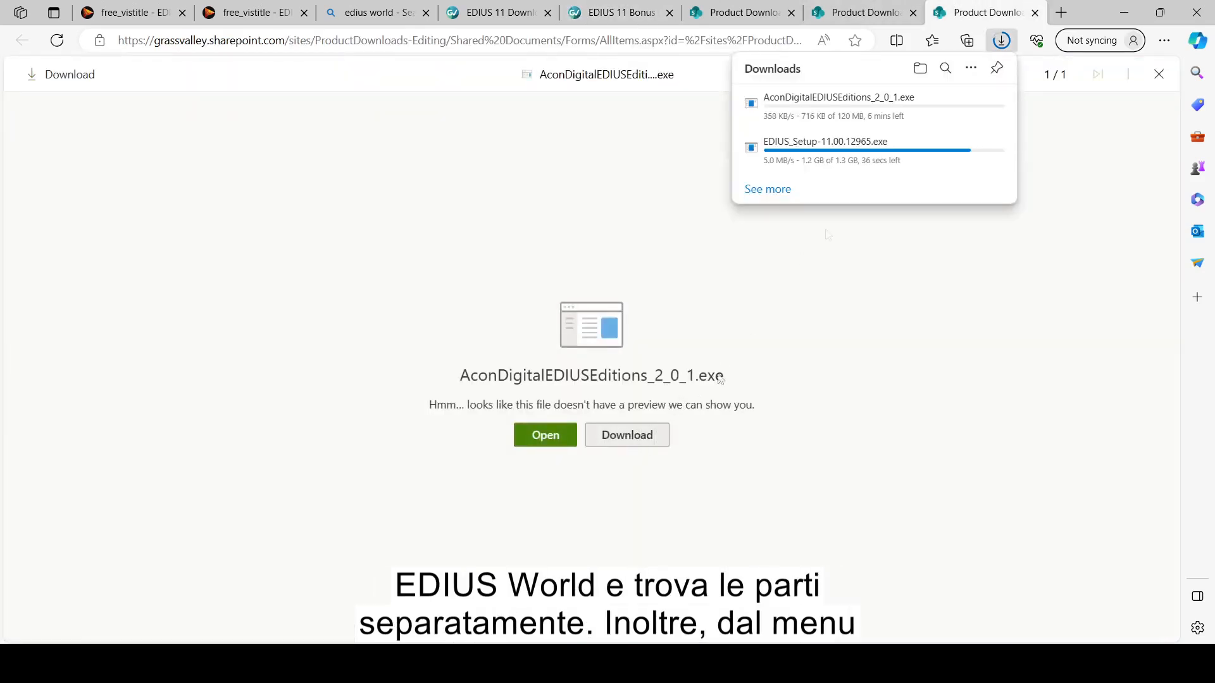
Step: Download vitascene-50-edius64bit.exe from its Grass Valley SharePoint tab
left_click(878, 15)
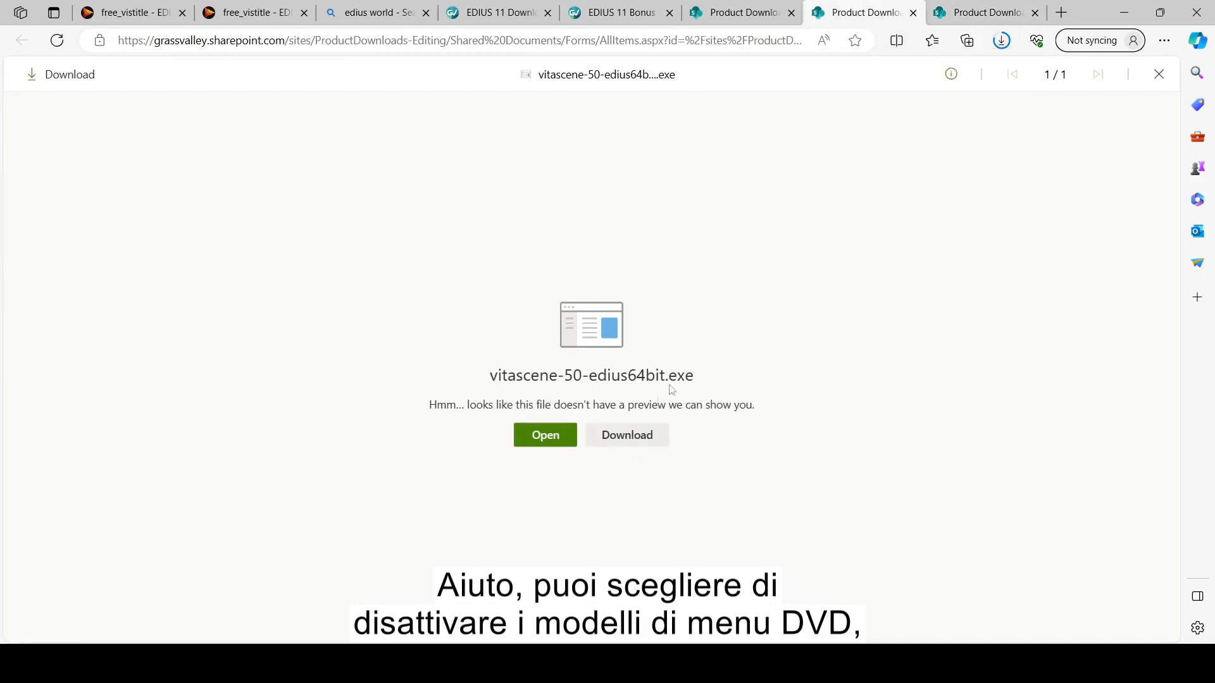
left_click(645, 439)
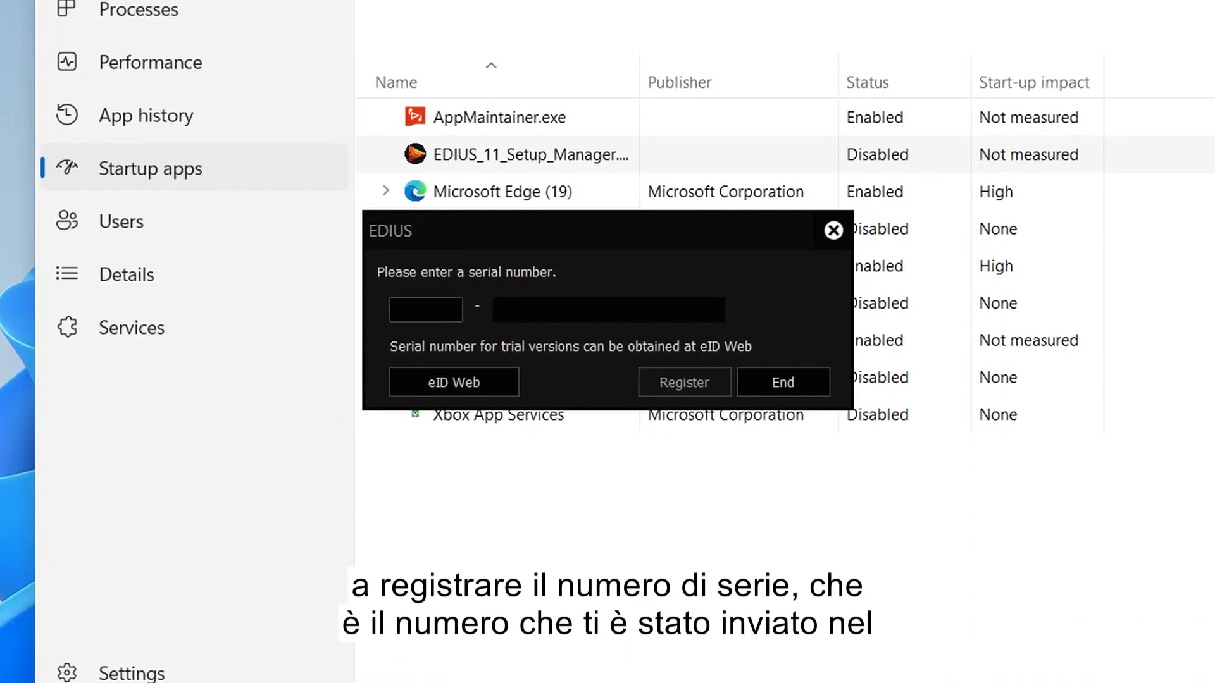
Step: Paste the serial number, register it, and confirm so EDIUS 11 keeps starting
left_click(418, 310)
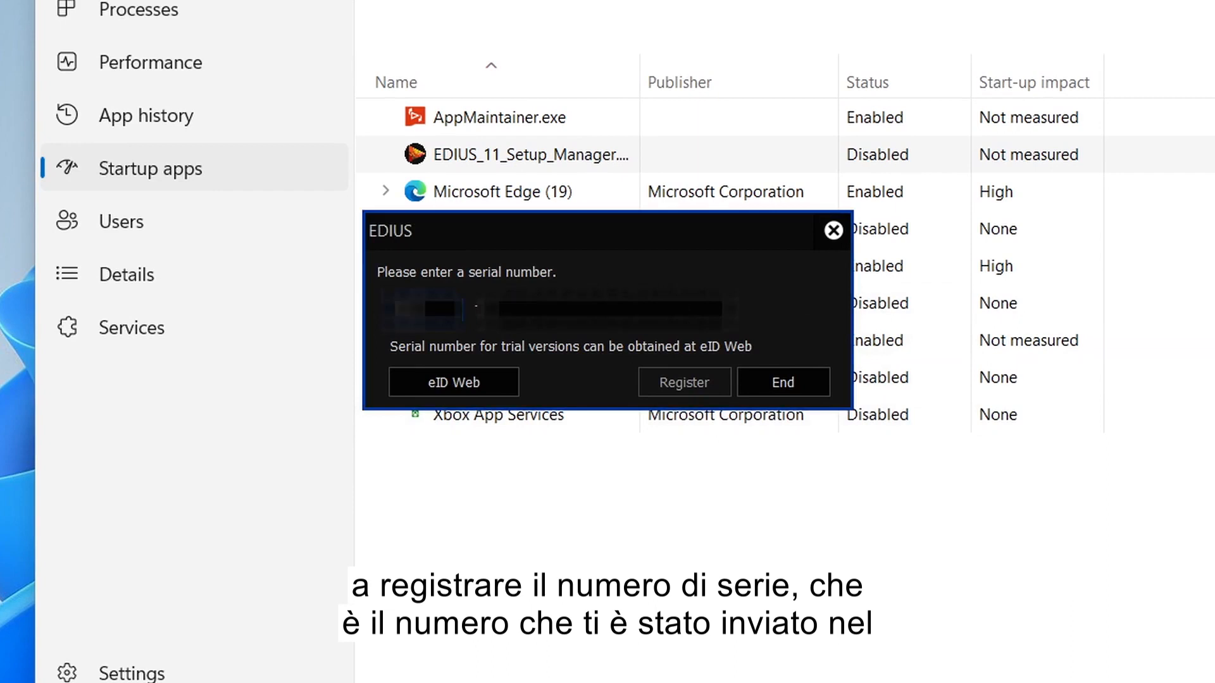
key("ctrl+v")
left_click(712, 379)
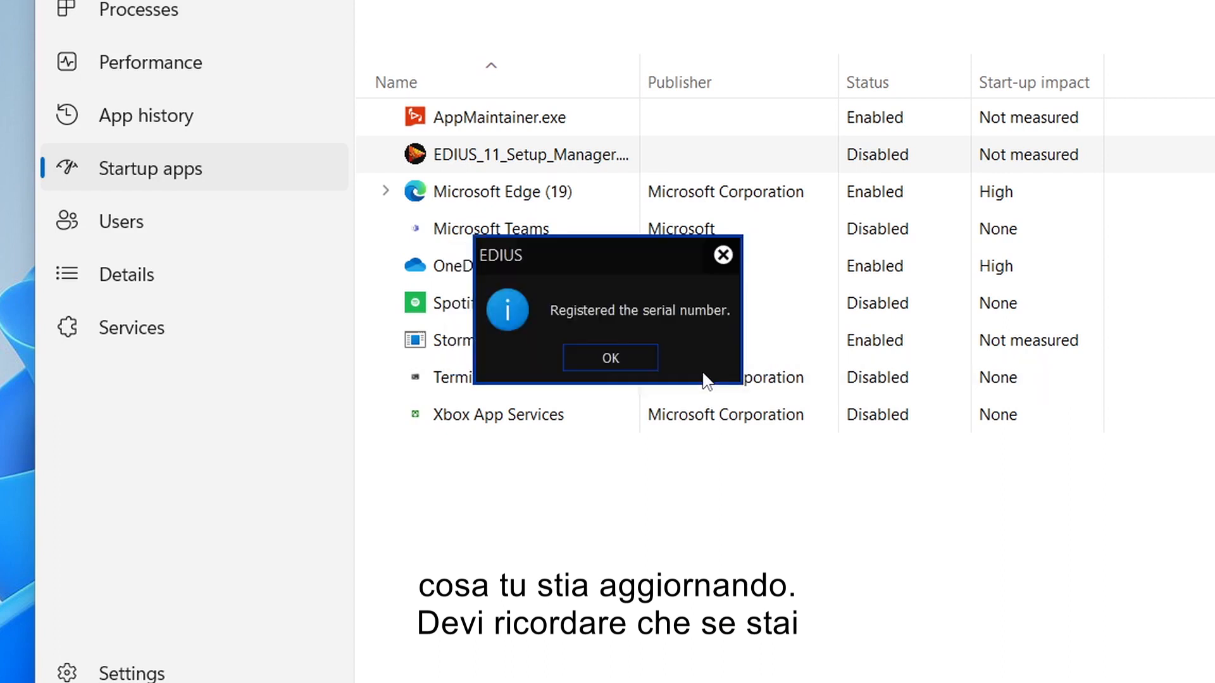
left_click(618, 358)
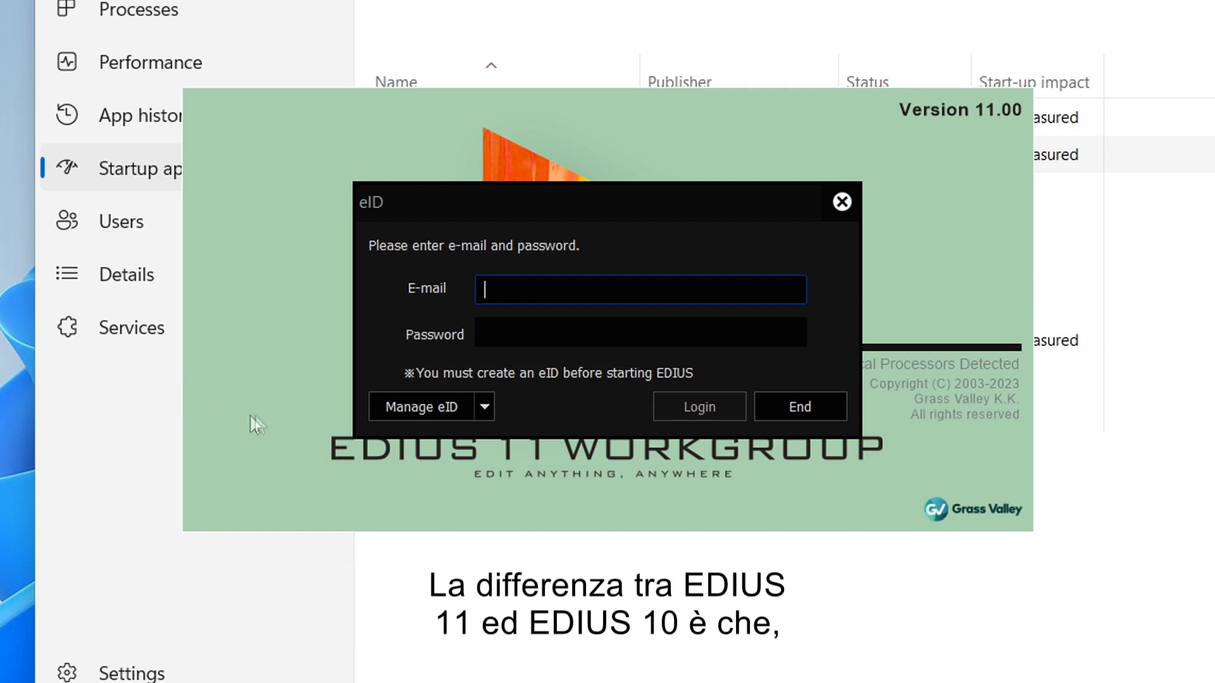
Step: Enter the eID account e-mail and password, then log in
left_click(492, 282)
key("ctrl+v")
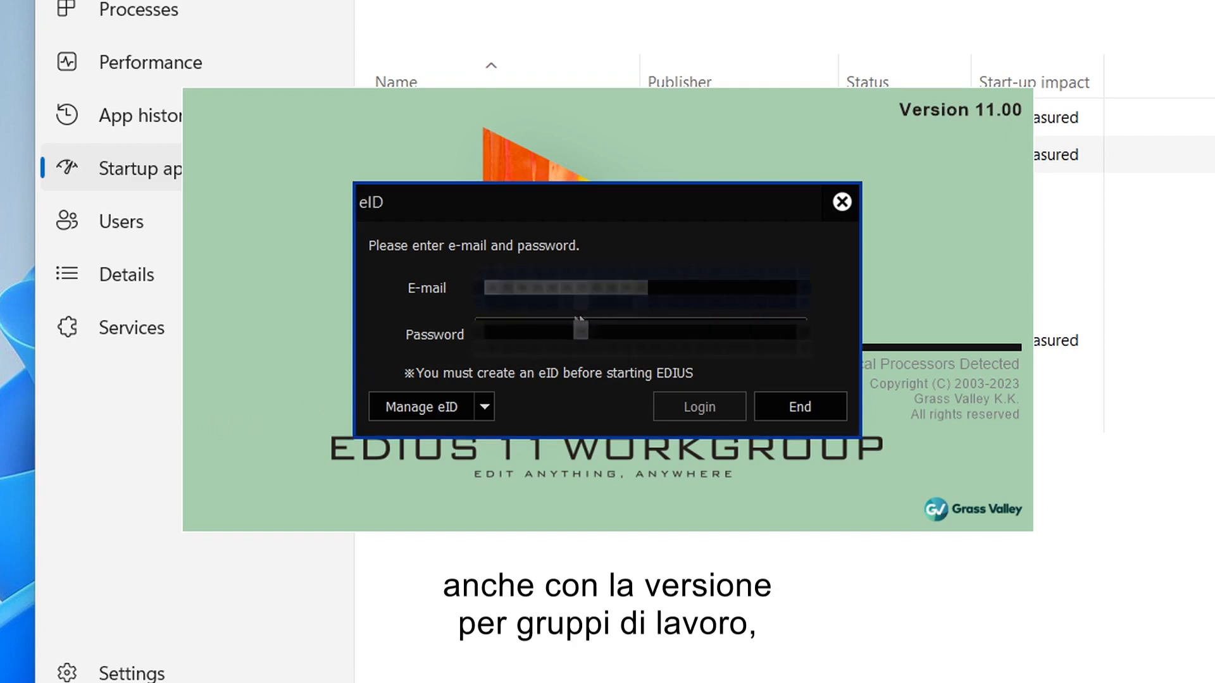
left_click(537, 331)
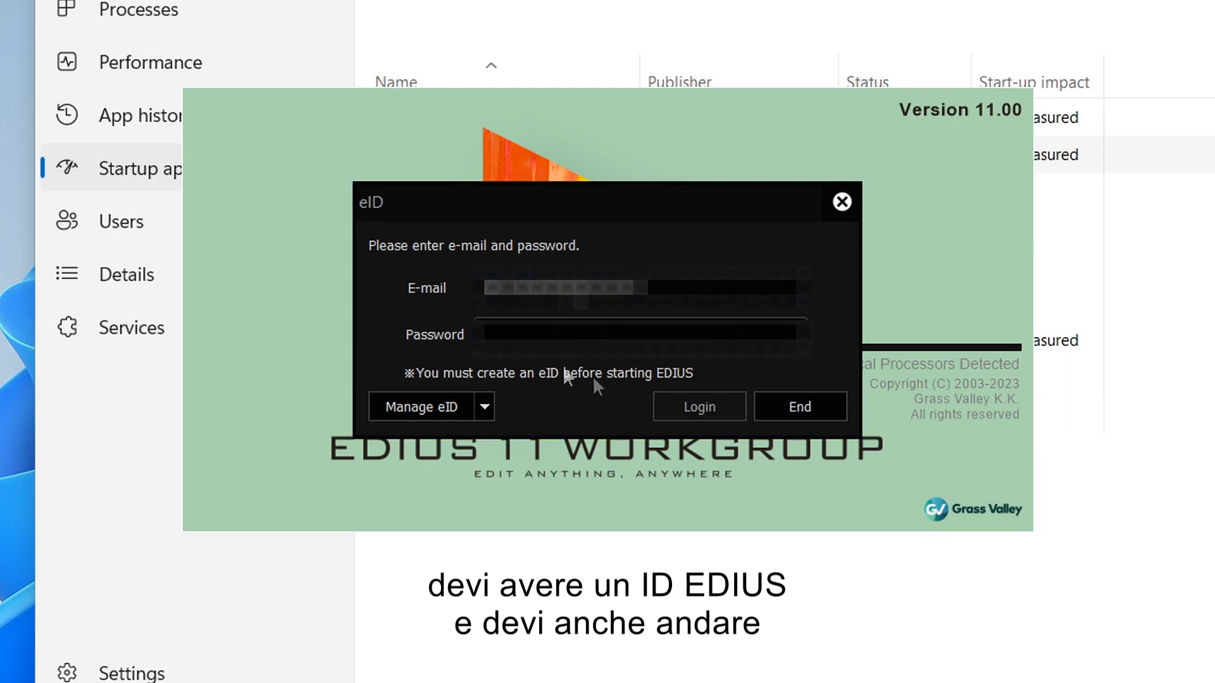
left_click(521, 337)
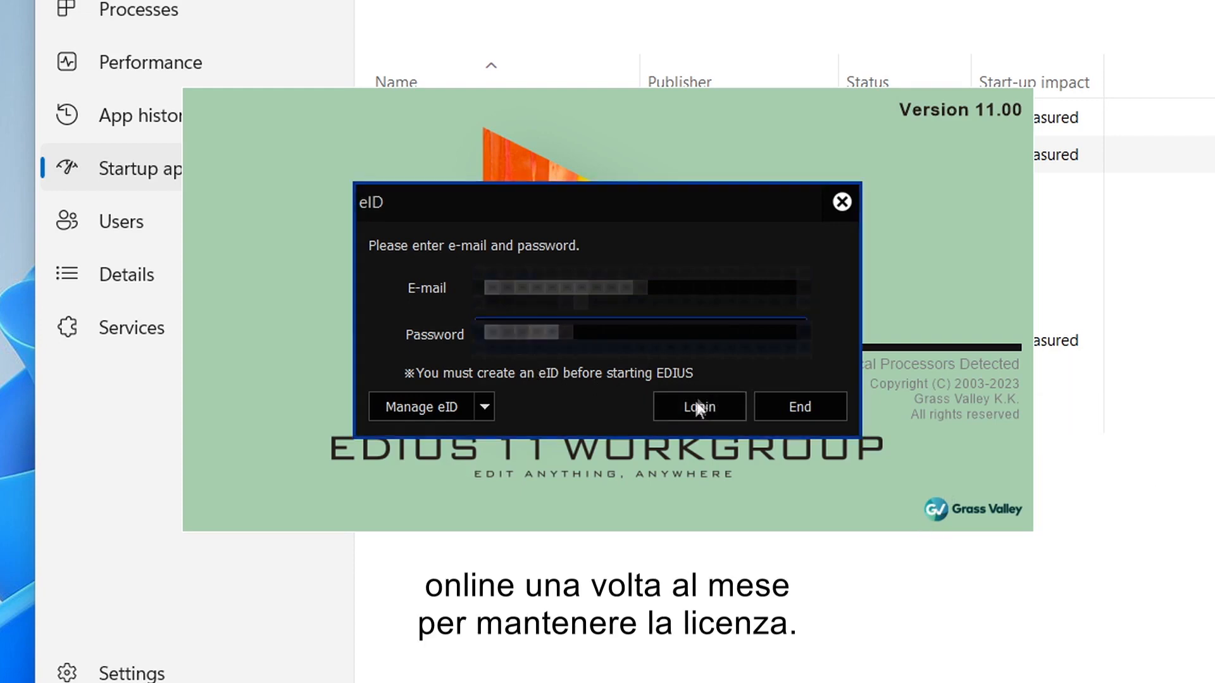
left_click(697, 406)
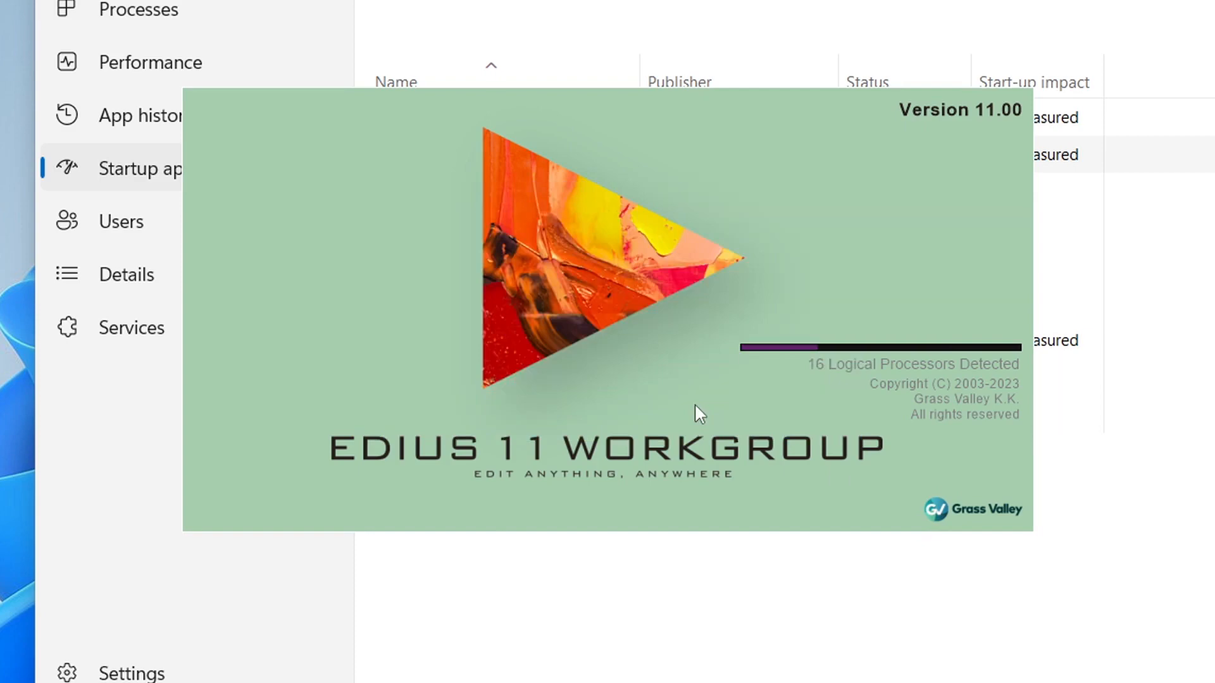
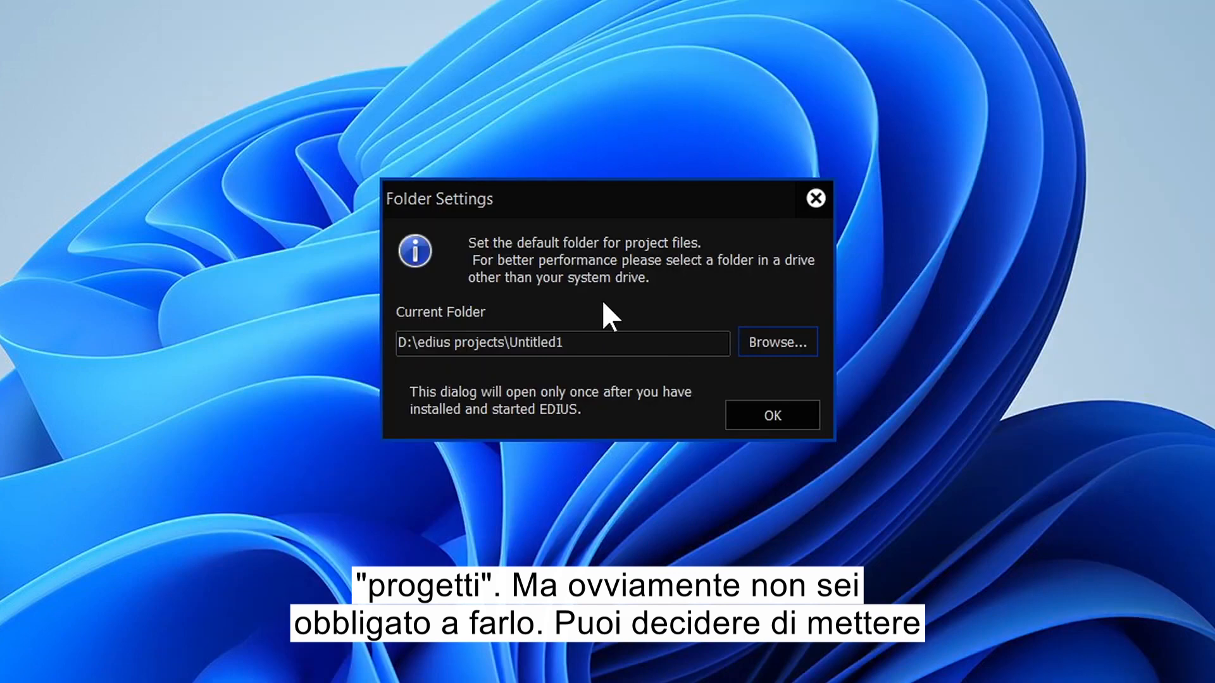
Step: Accept the default D:\edius projects folder and begin a new project
left_click(754, 422)
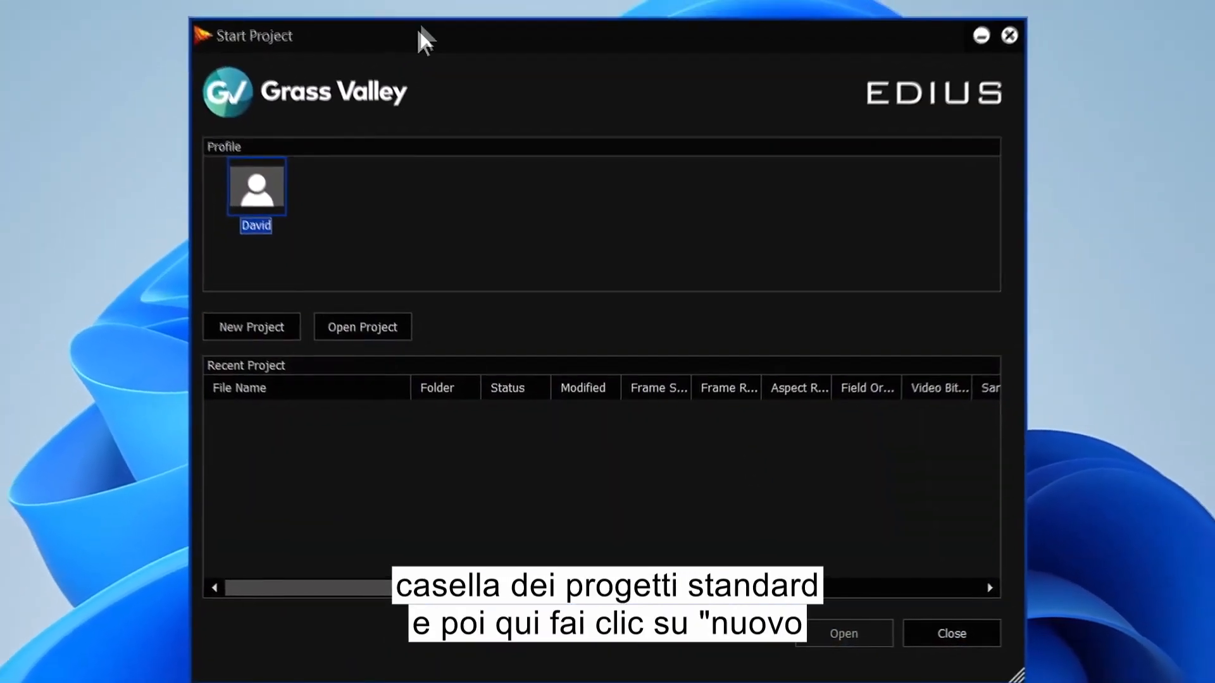
left_click(261, 330)
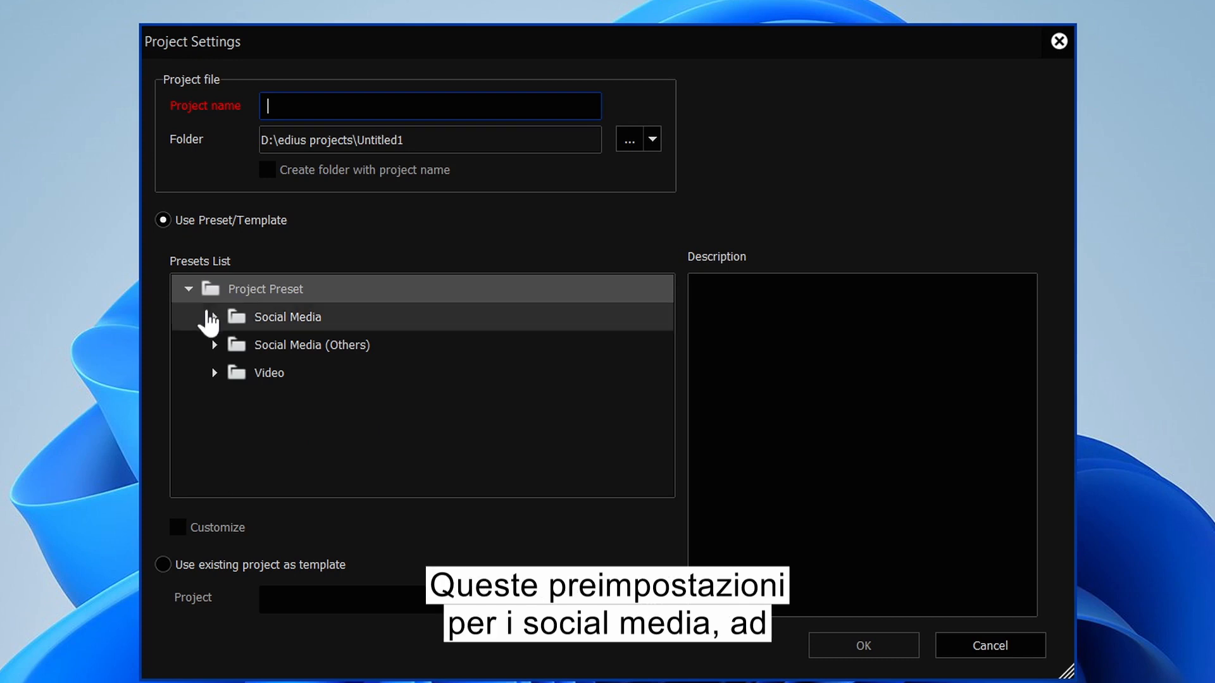
Step: Create the project 'dvc' using the Social Media Horizontal (16:9) preset
left_click(214, 317)
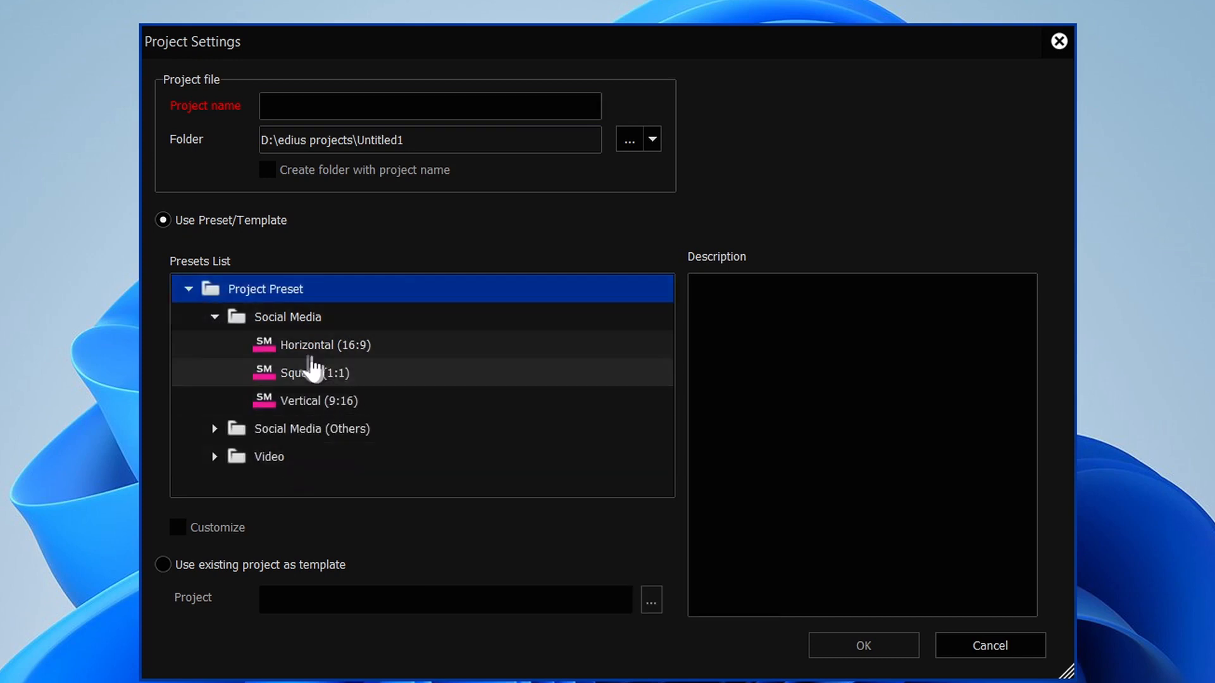
left_click(317, 347)
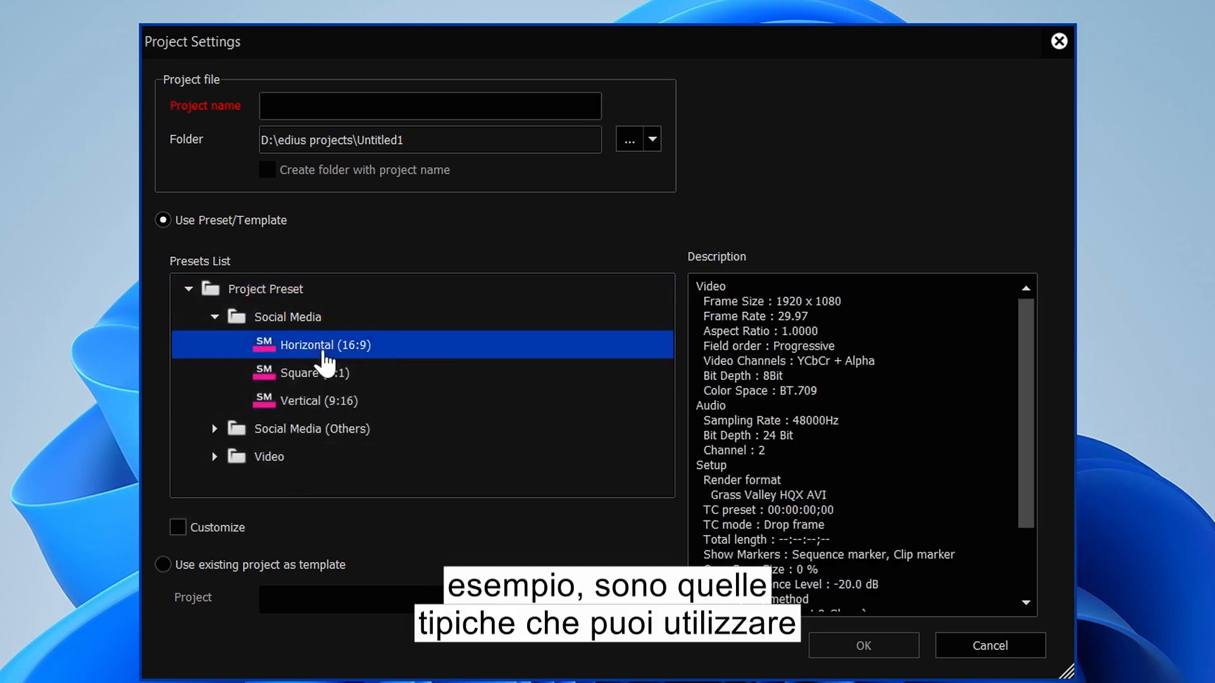
left_click(296, 377)
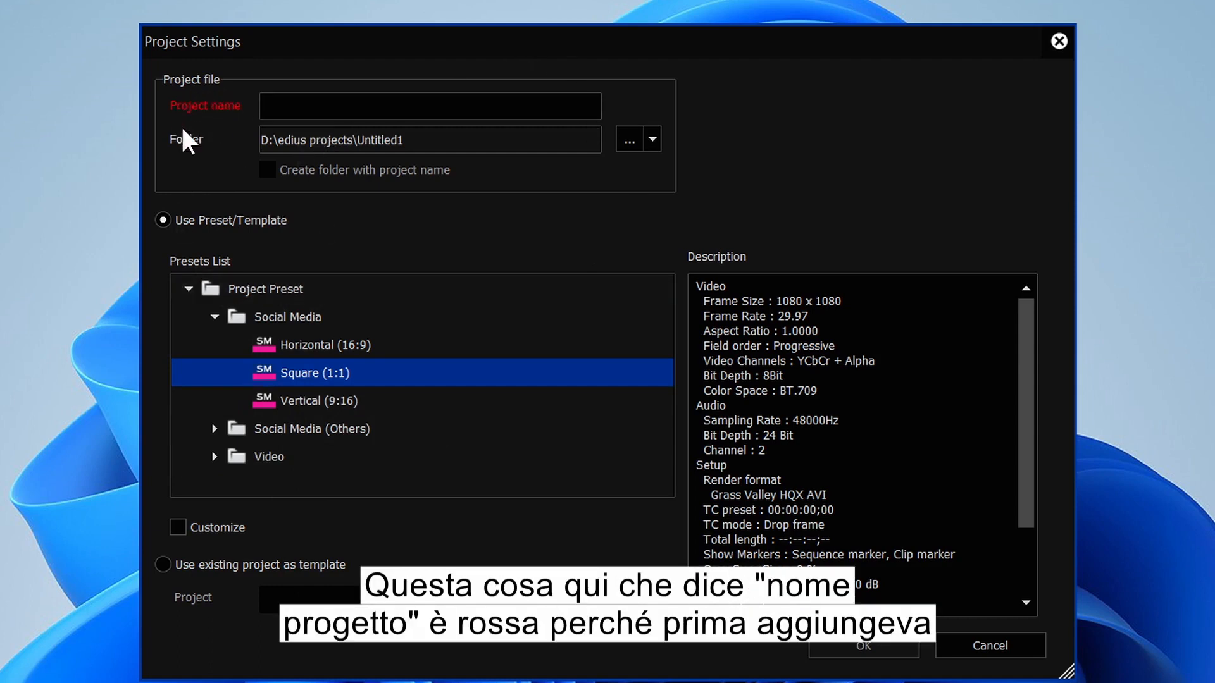
left_click(291, 111)
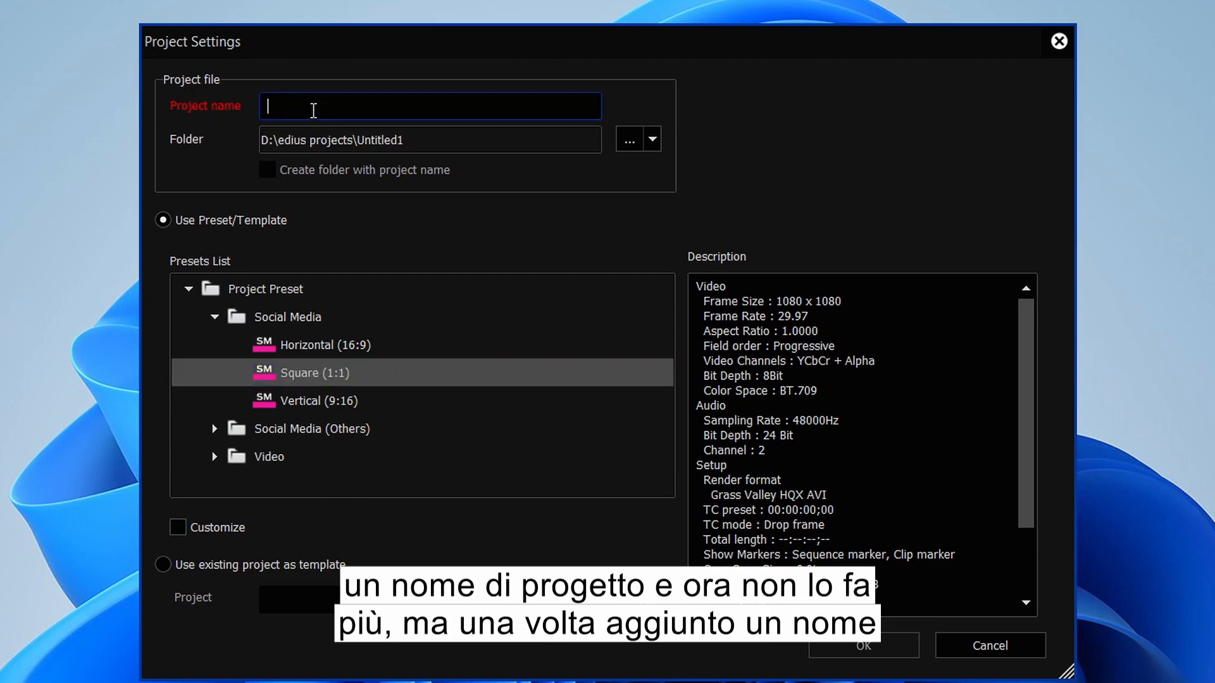
type("dvc")
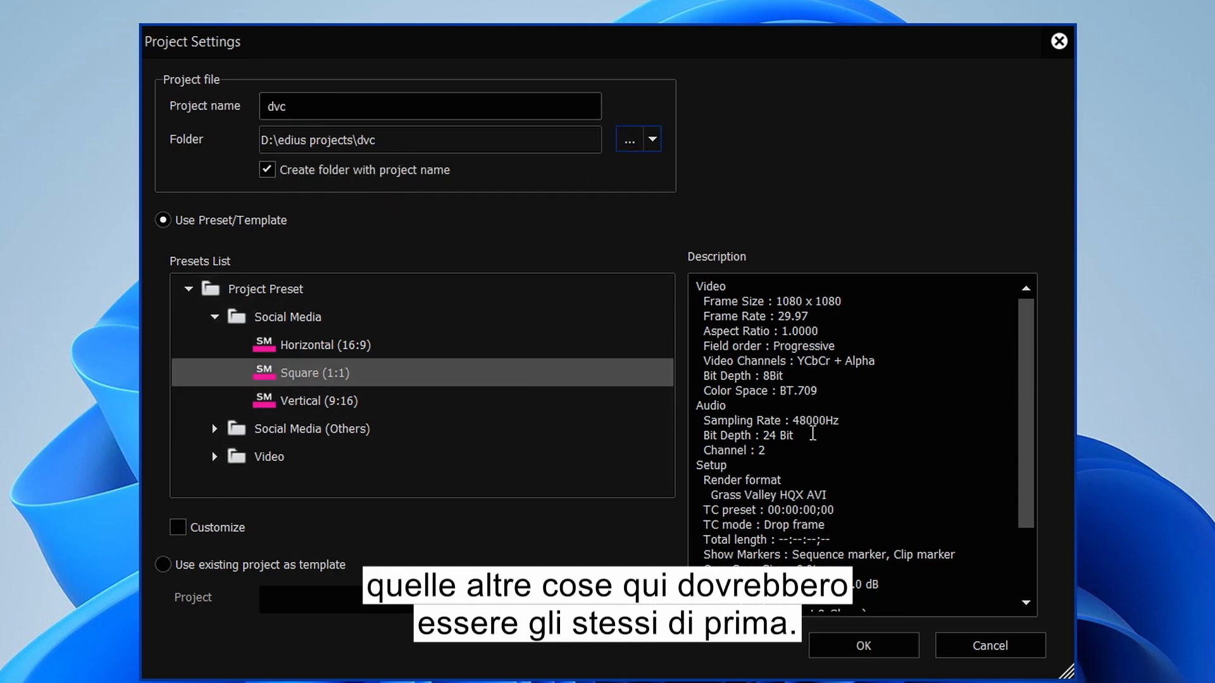
left_click(253, 346)
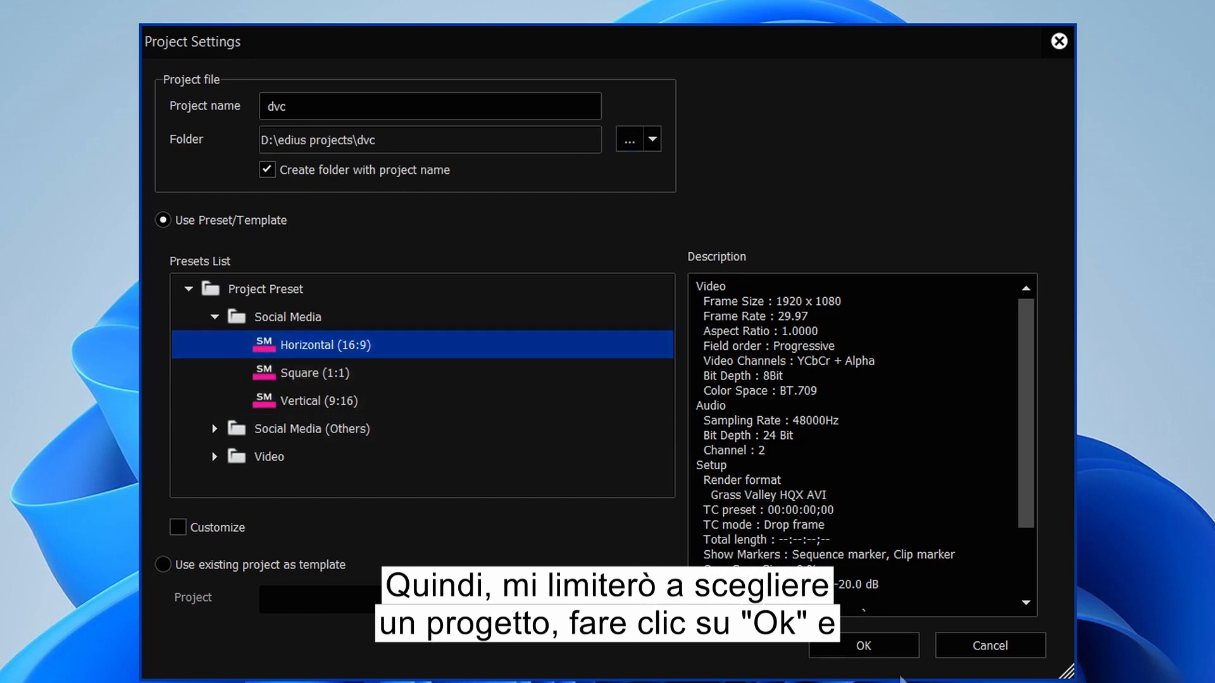
left_click(848, 653)
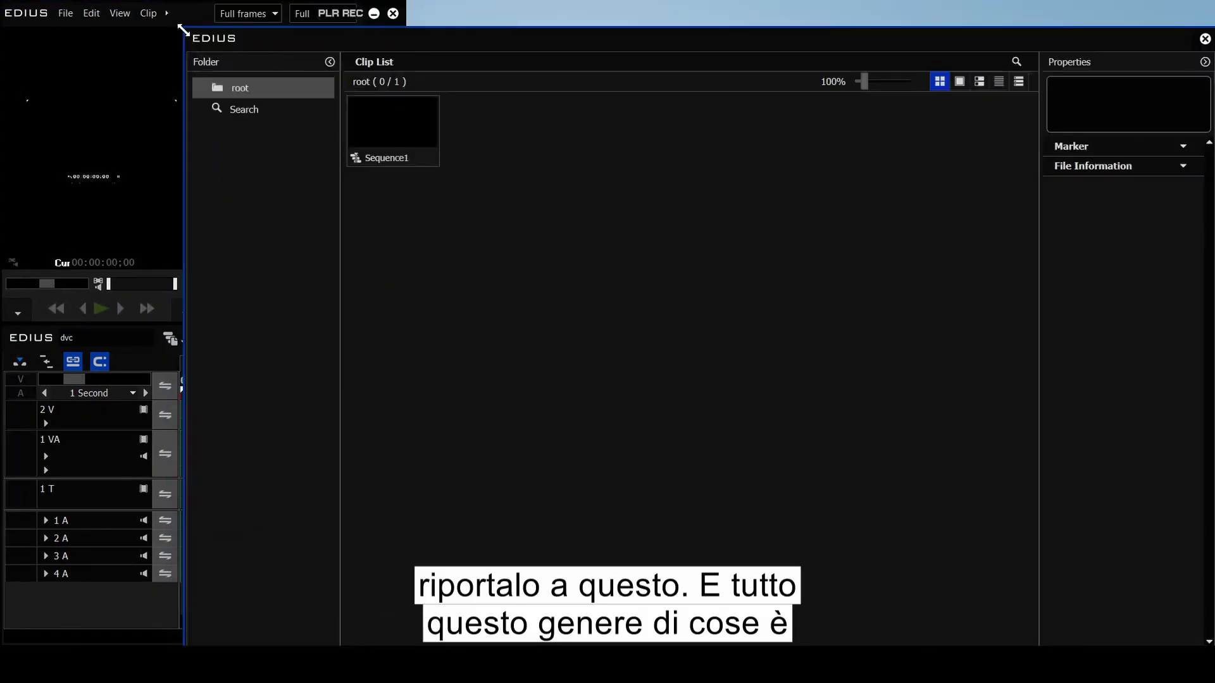
Step: Move and shrink the bin window beside the players, restoring it with B
left_click_drag(437, 38, 533, 24)
left_click_drag(927, 396, 897, 324)
left_click(598, 311)
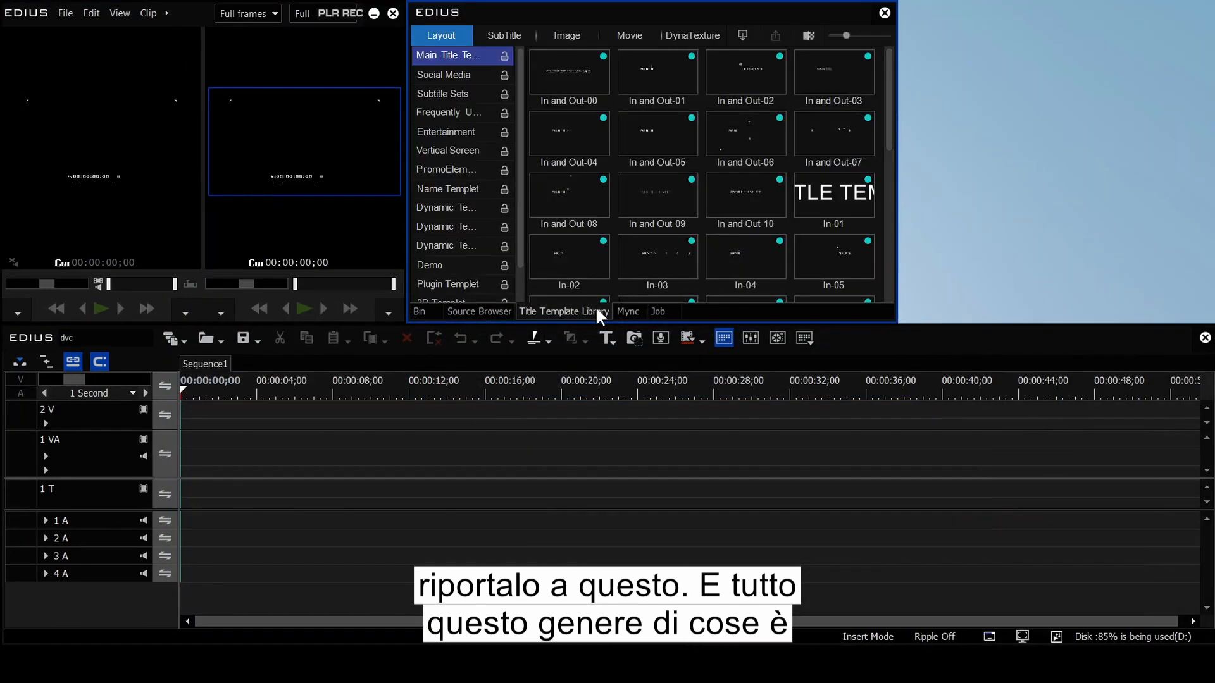
left_click(884, 13)
key("b")
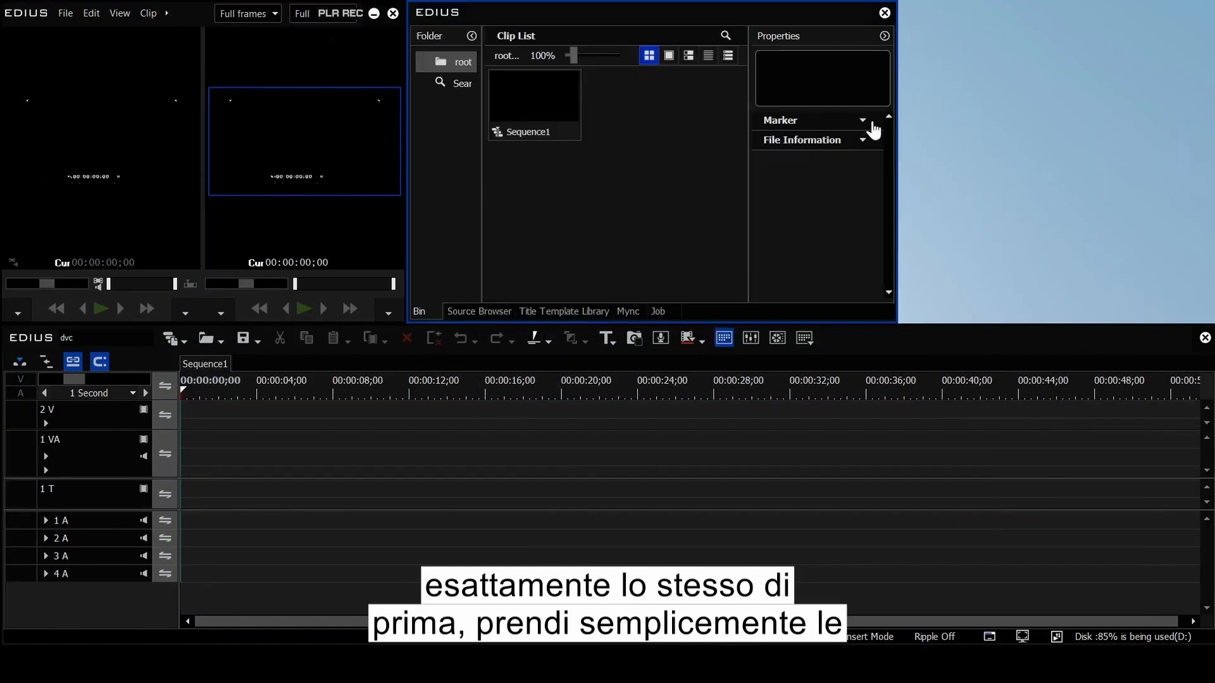
Step: Dock Information, Sequence marker and Effect palettes at the right and resize the bin and players
left_click_drag(944, 322, 925, 316)
left_click_drag(1174, 309, 987, 310)
left_click_drag(841, 352, 975, 310)
left_click_drag(1038, 108, 1038, 1)
left_click_drag(937, 13, 1075, 12)
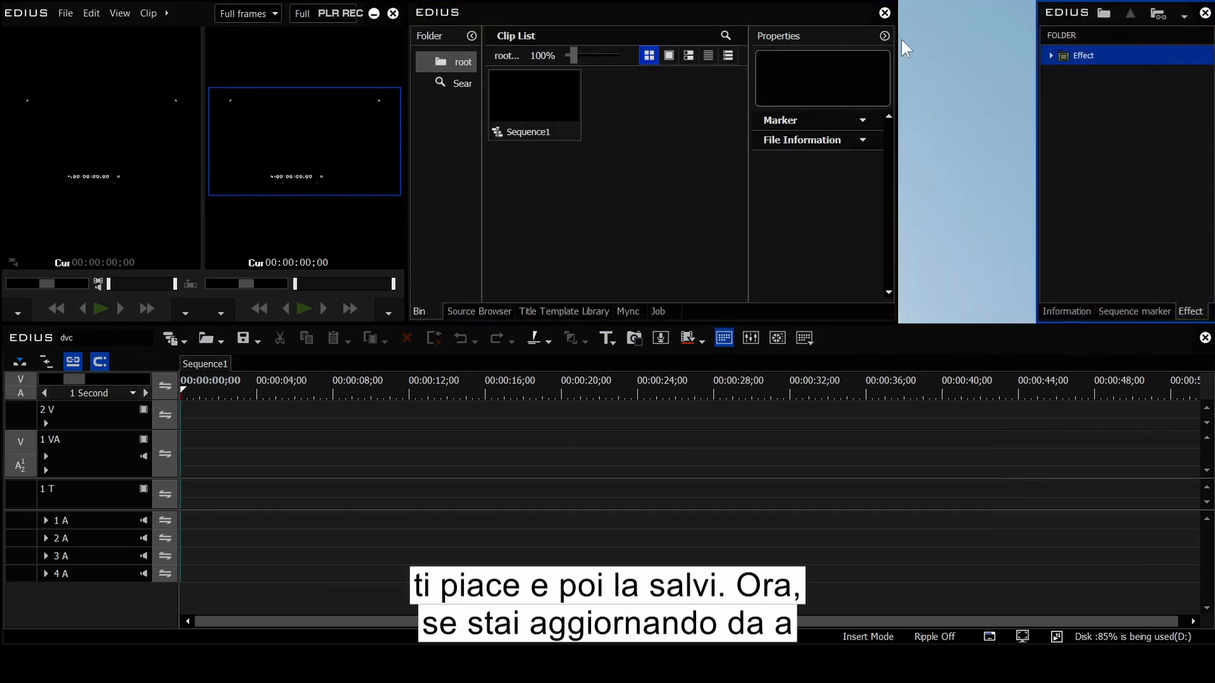
left_click_drag(897, 48, 1036, 48)
left_click_drag(408, 100, 761, 100)
Step: Save the current arrangement as a new window layout
left_click(120, 13)
mouse_move(197, 321)
mouse_move(336, 370)
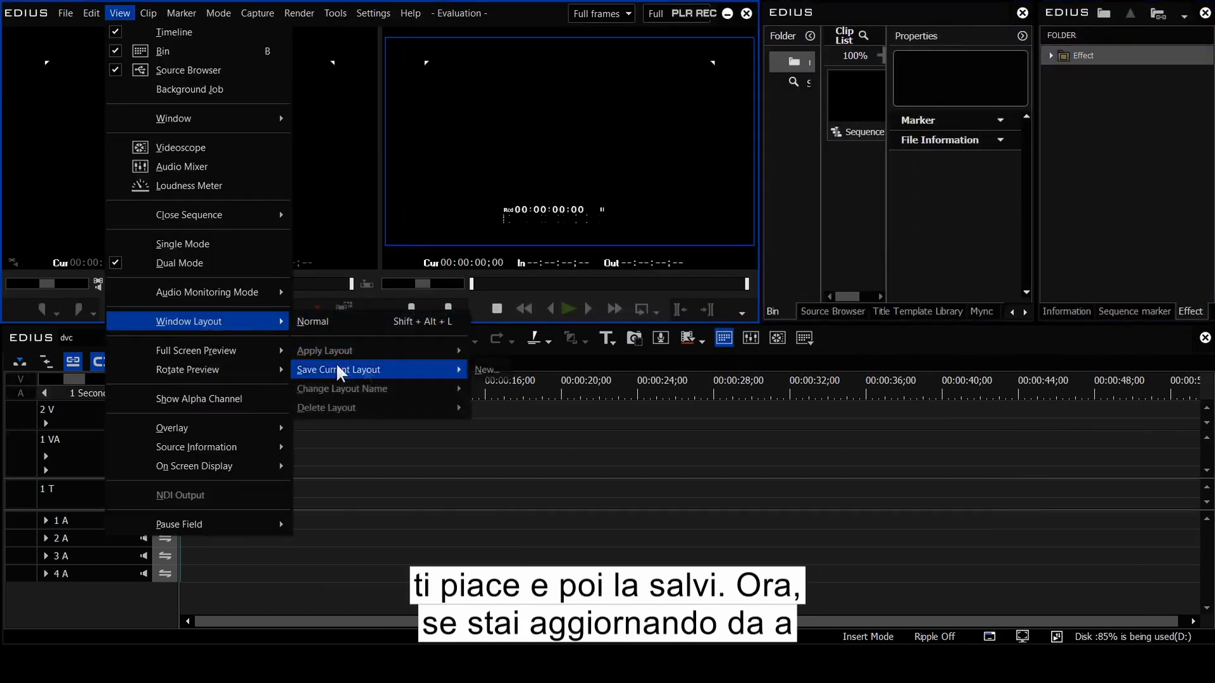
left_click(487, 367)
key("Return")
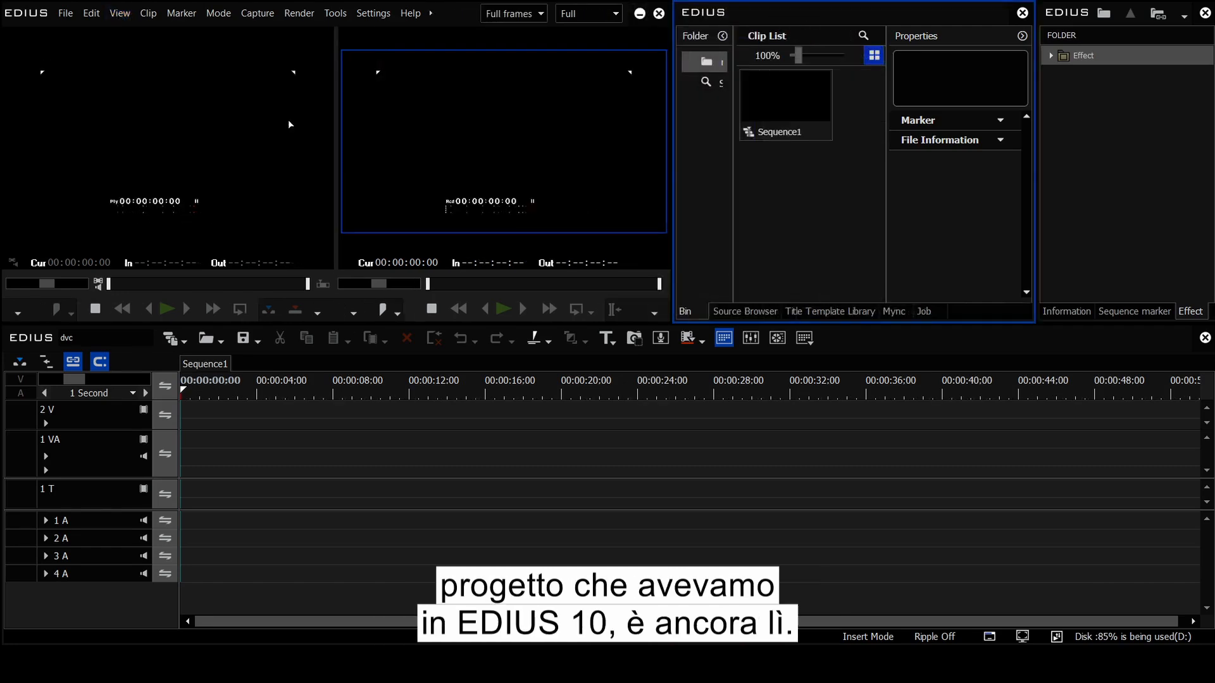
Step: Open the Project Preset settings page and select Social Media Horizontal (16:9)
left_click(374, 14)
left_click(384, 33)
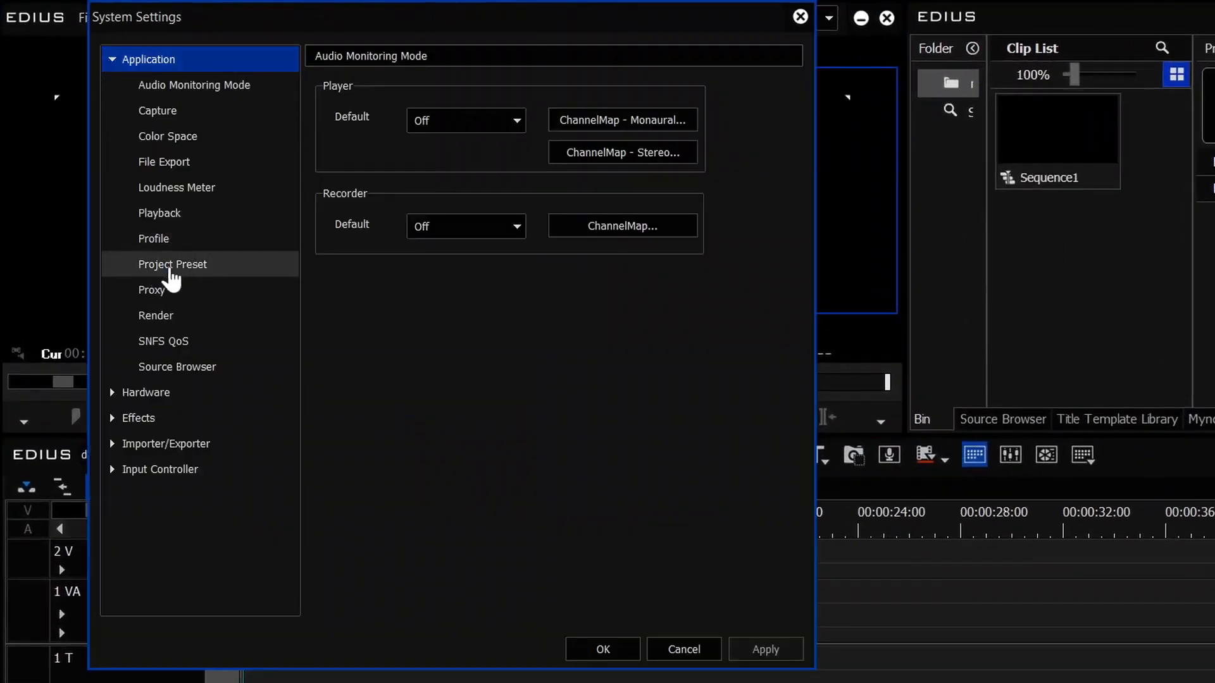
left_click(167, 266)
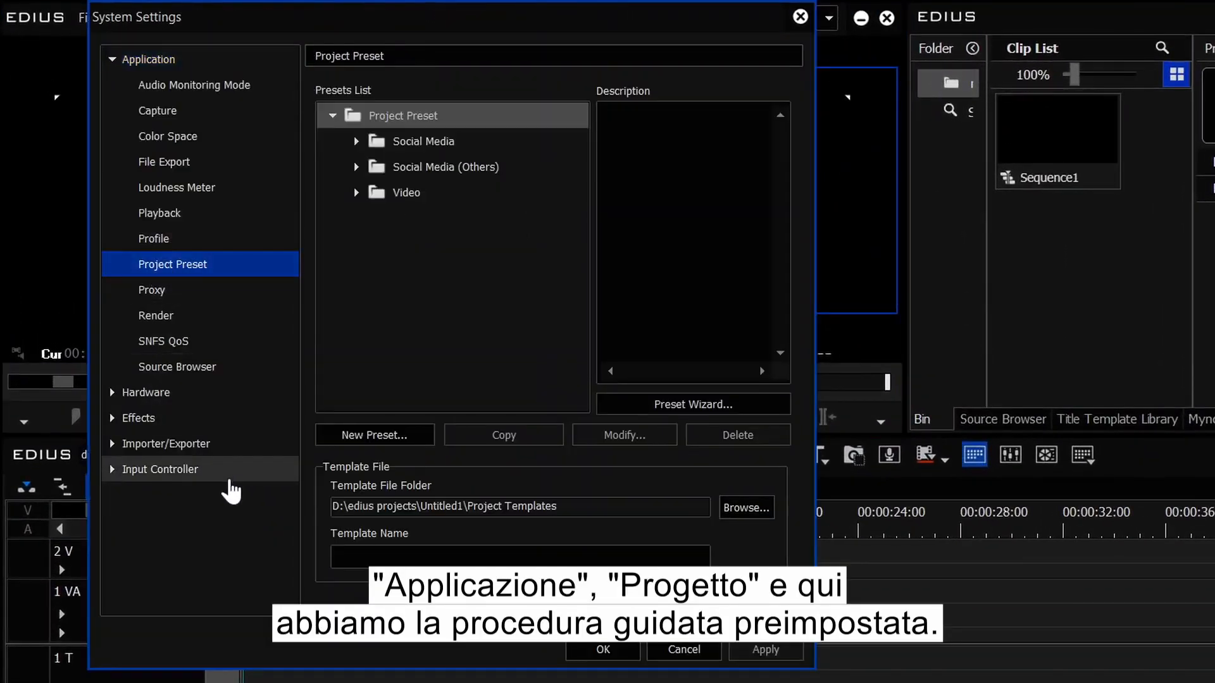
left_click(668, 408)
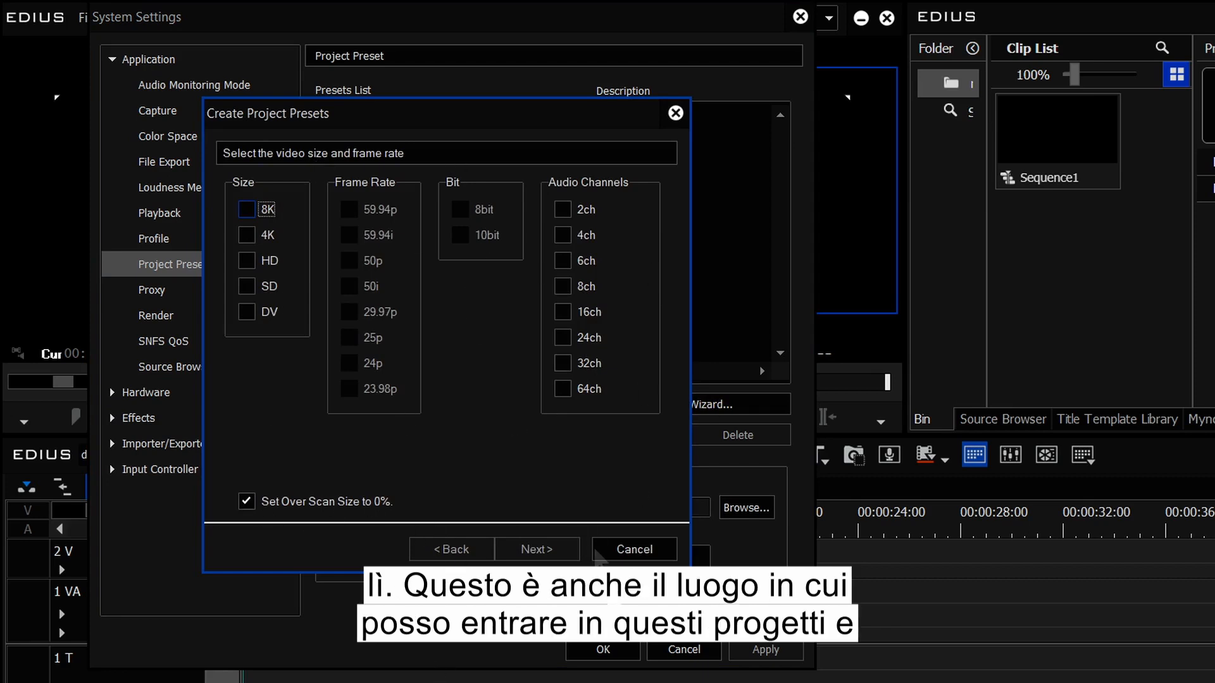
left_click(634, 550)
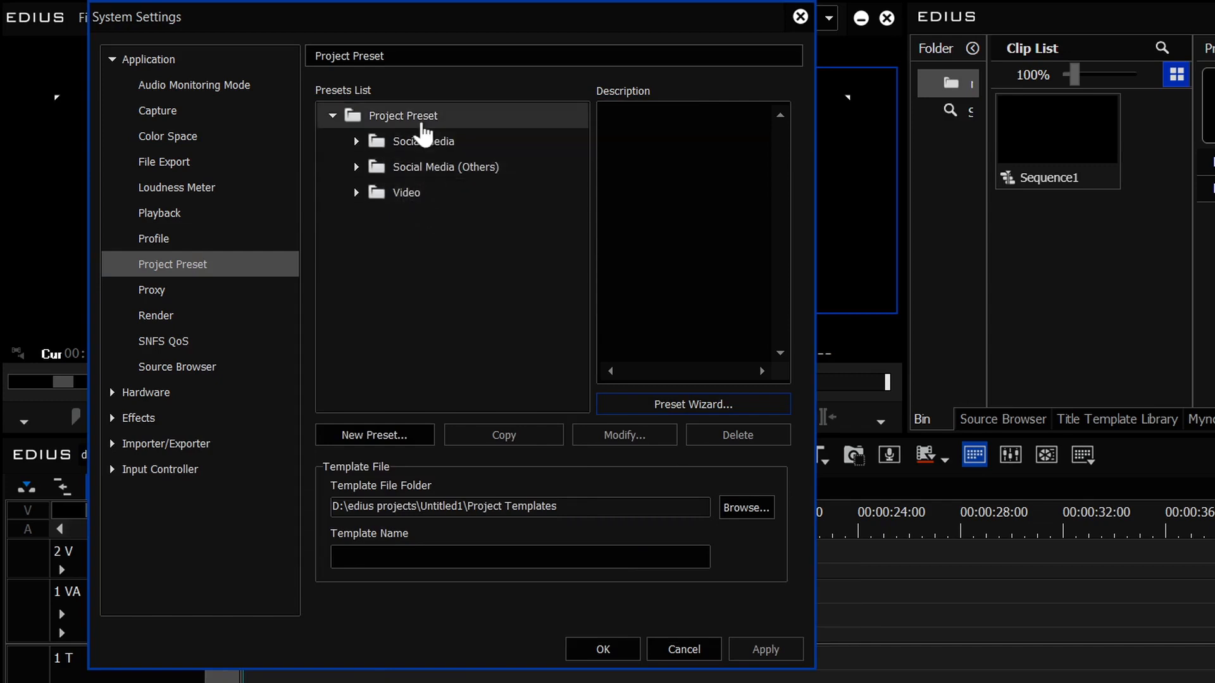
left_click(356, 145)
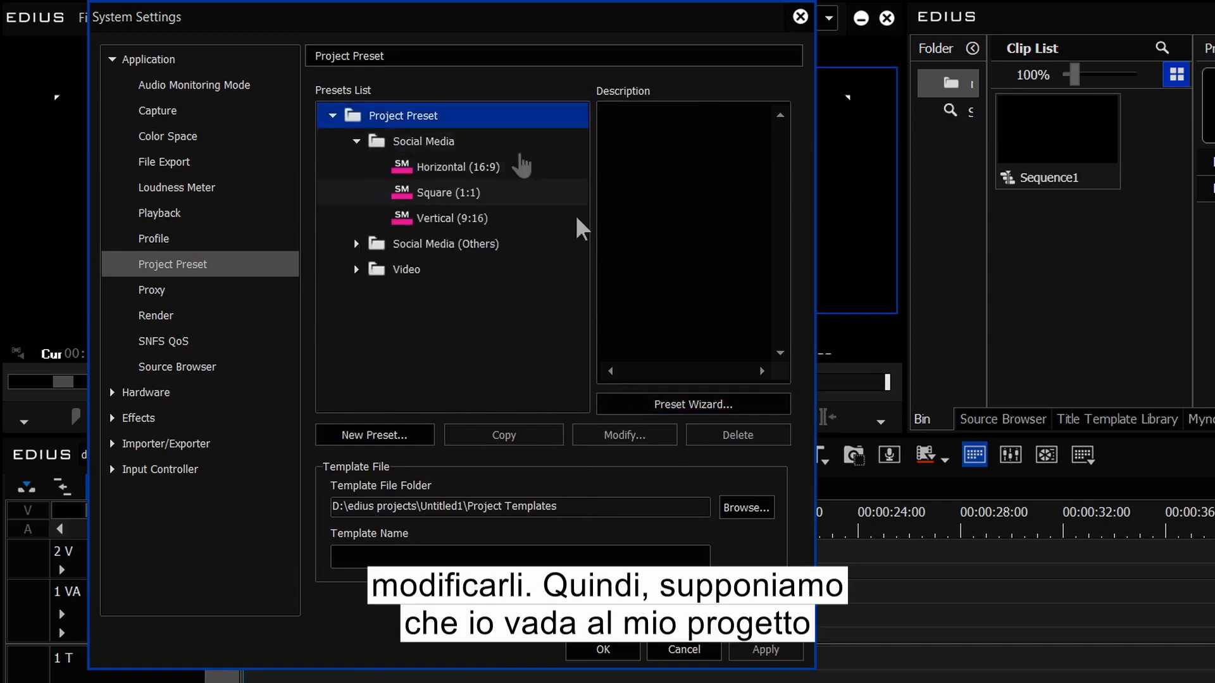
left_click(418, 176)
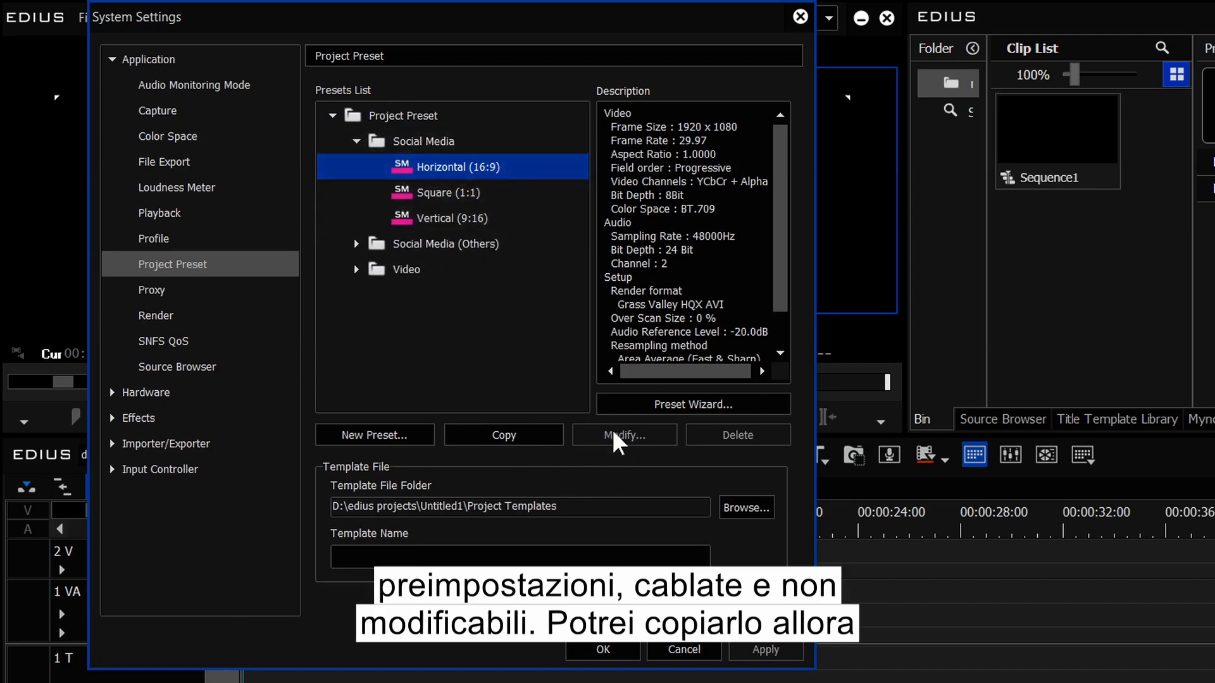
Step: Duplicate Horizontal (16:9) as a new preset with a 30.00 frame rate
left_click(529, 439)
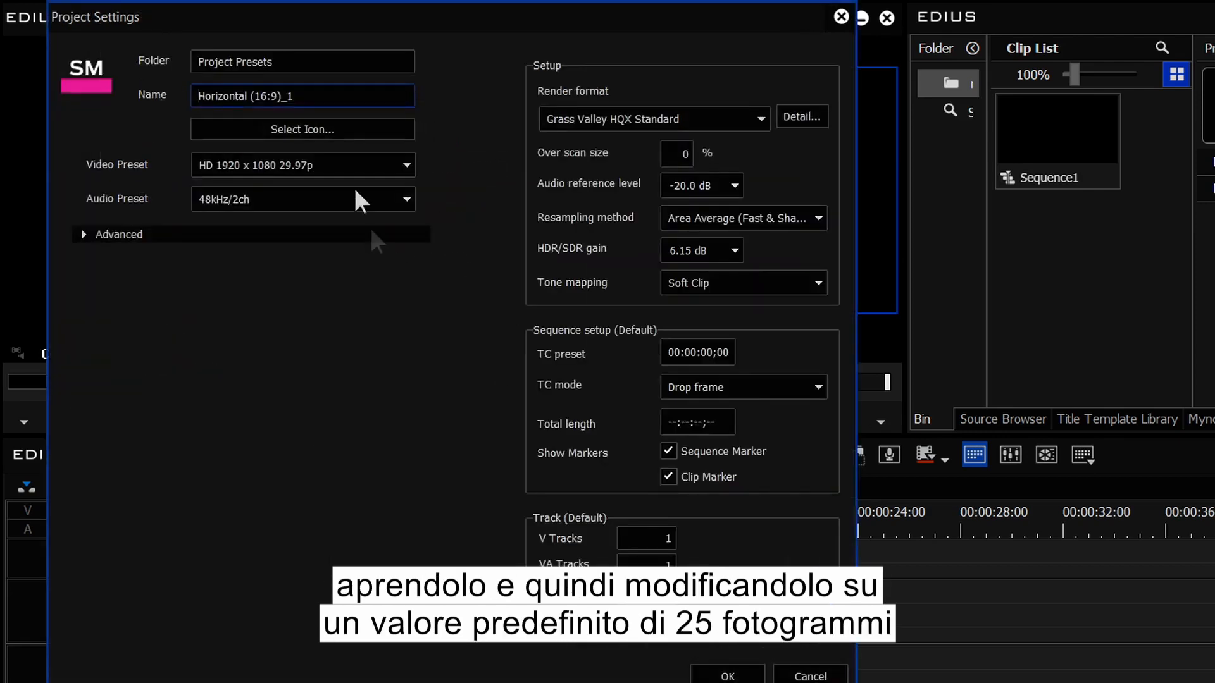
left_click(89, 236)
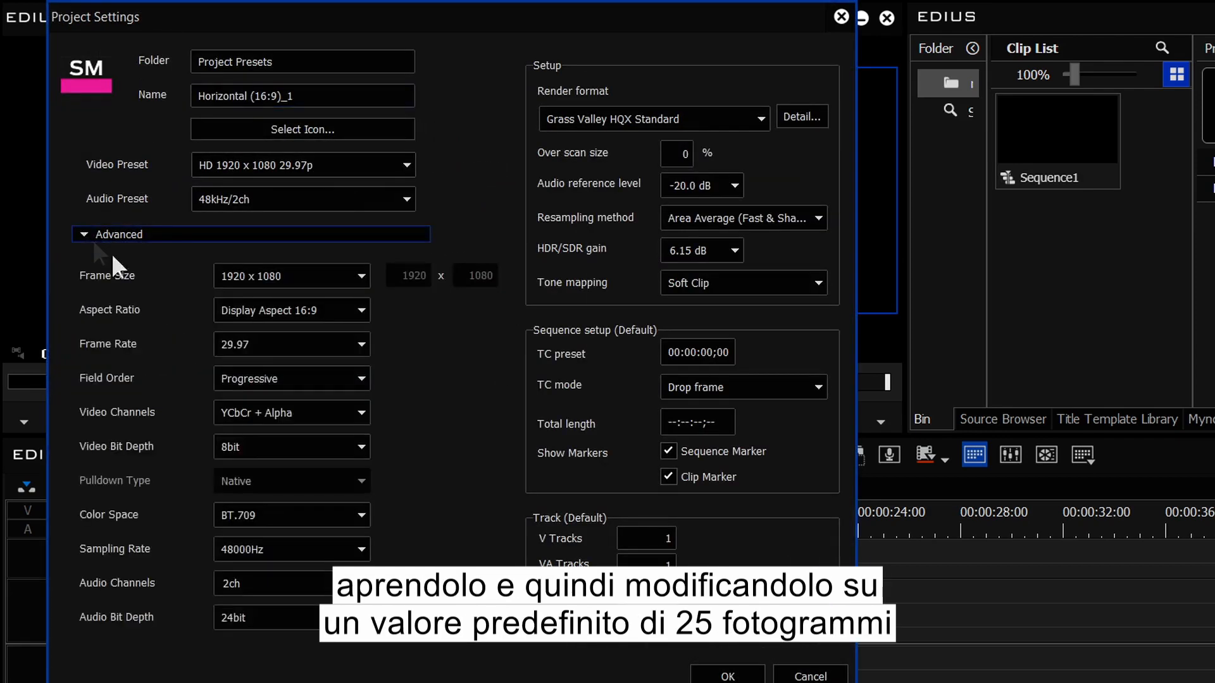
left_click(259, 346)
left_click(255, 595)
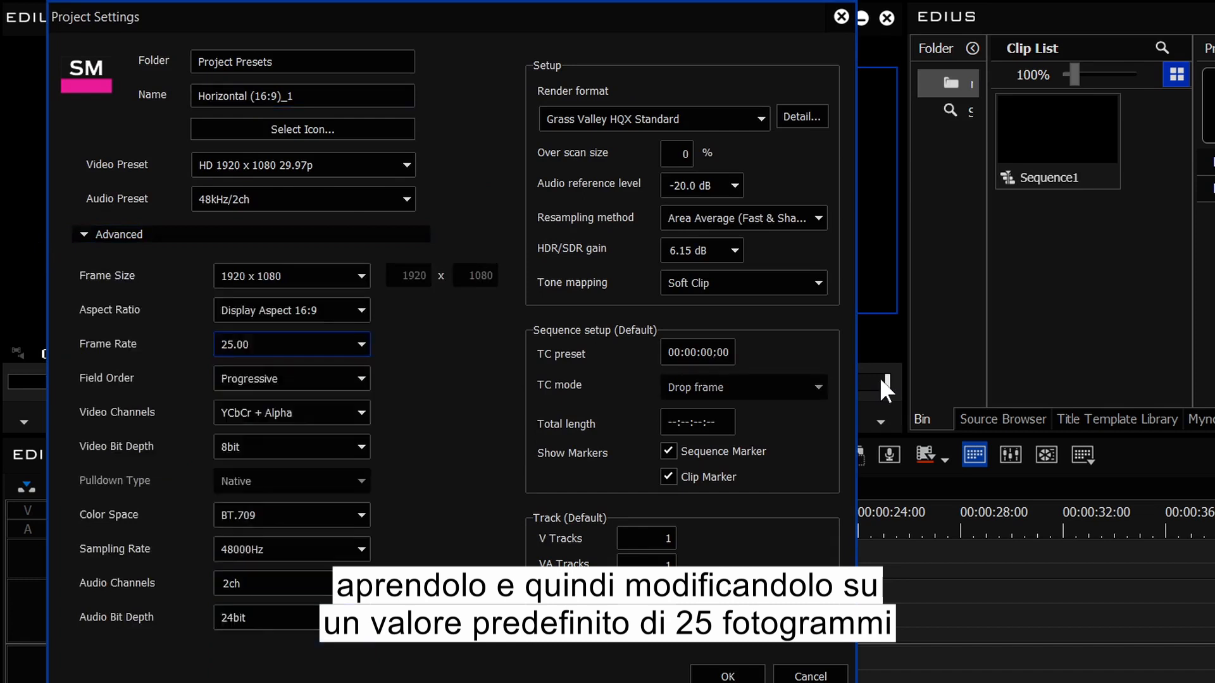
left_click(298, 346)
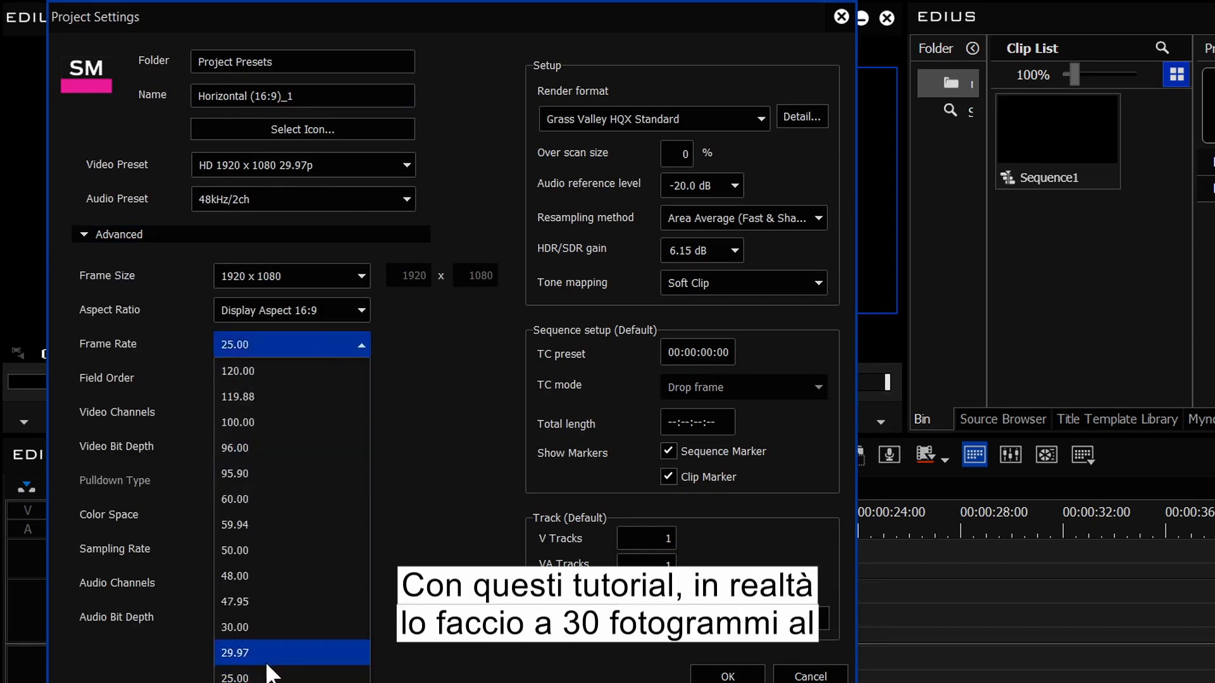
left_click(250, 626)
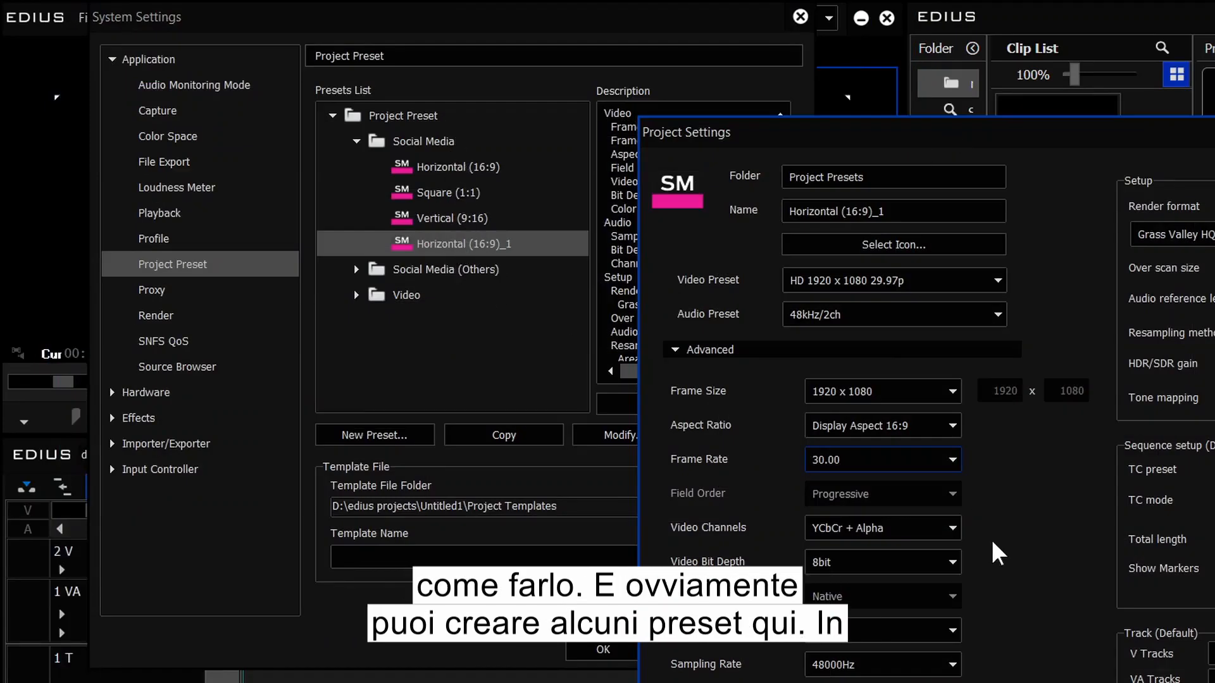
key("Escape")
Step: Expand the Video > HD presets to browse them, then collapse HD
left_click(357, 296)
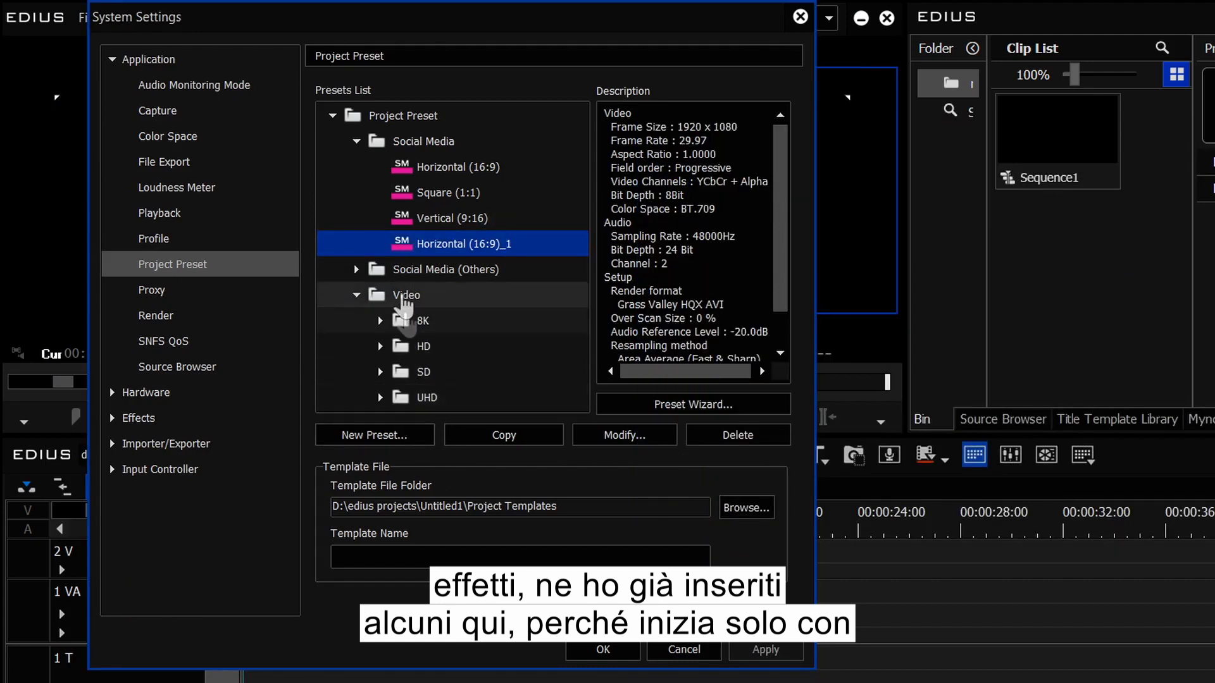
left_click(380, 346)
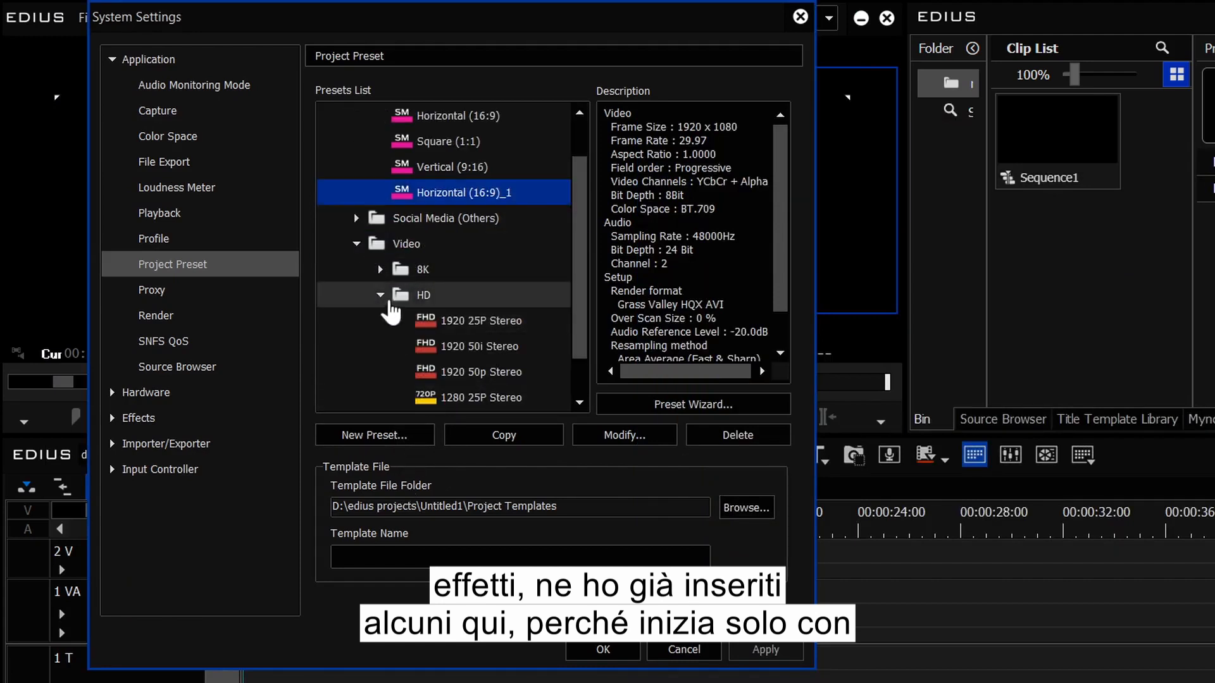
left_click(389, 302)
left_click(380, 294)
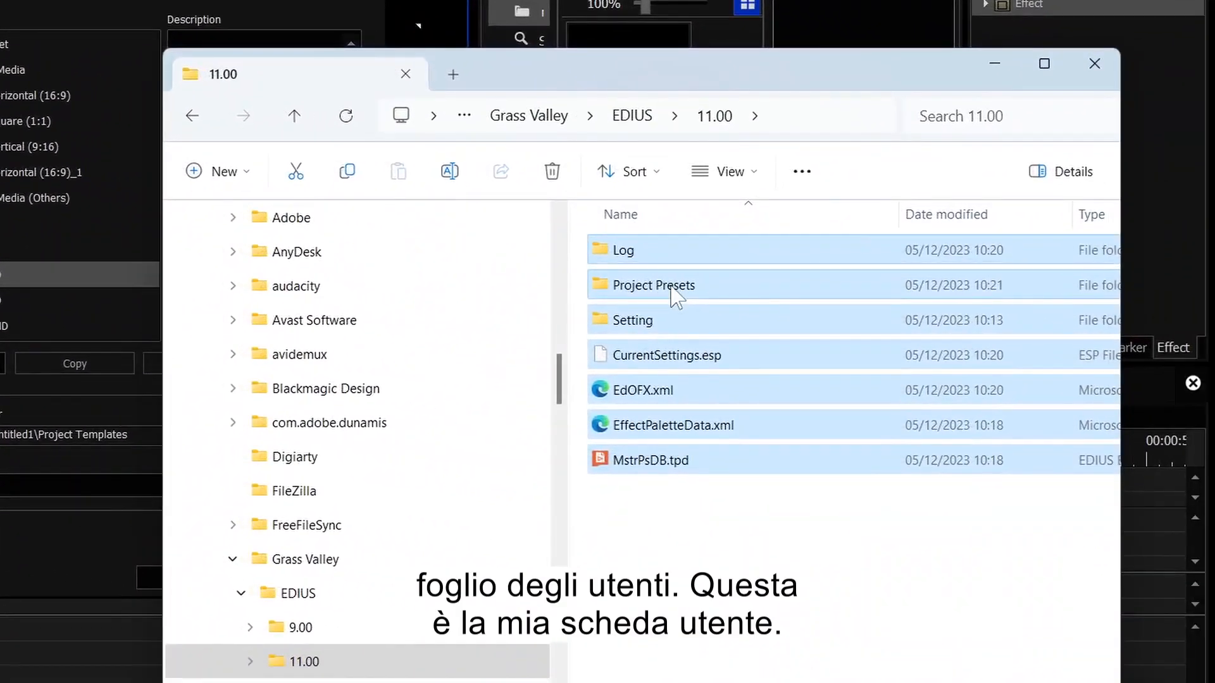
left_click(675, 288)
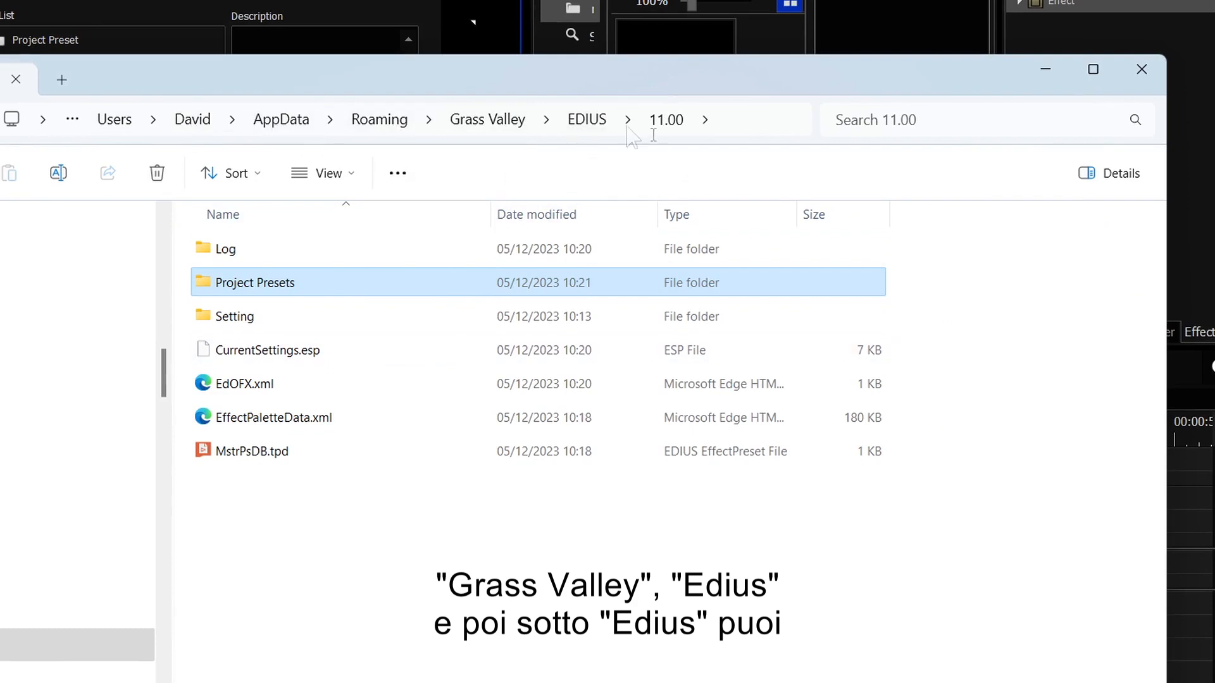
left_click(592, 125)
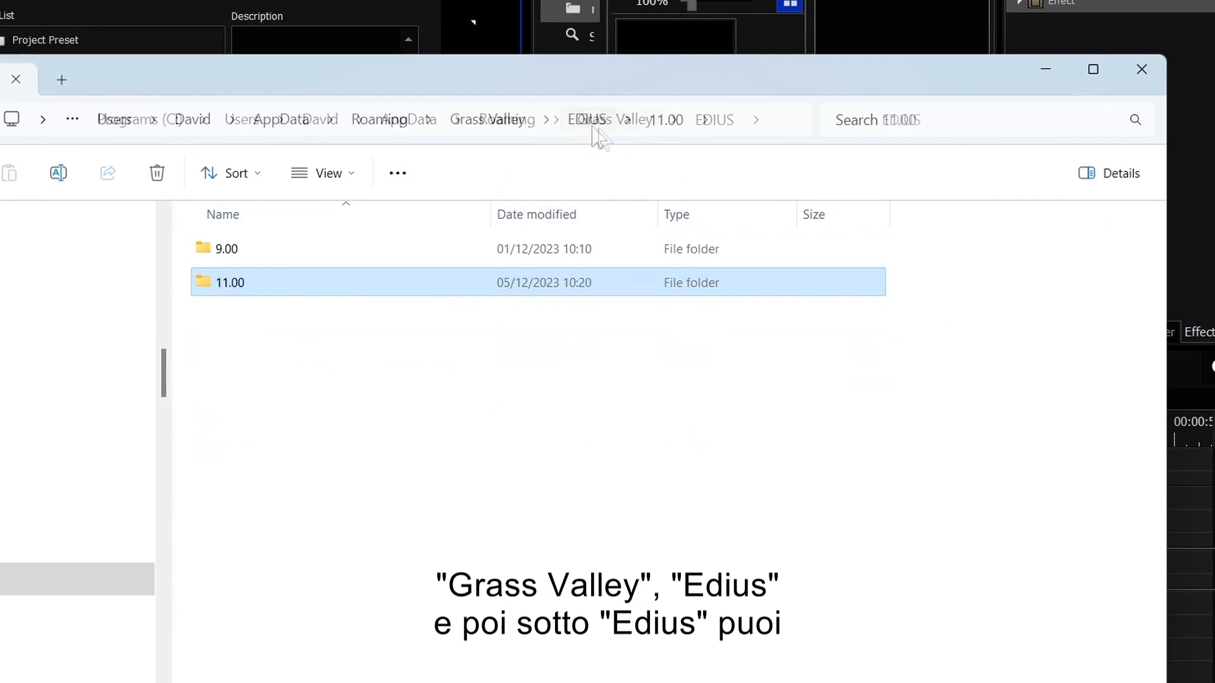
double_click(243, 285)
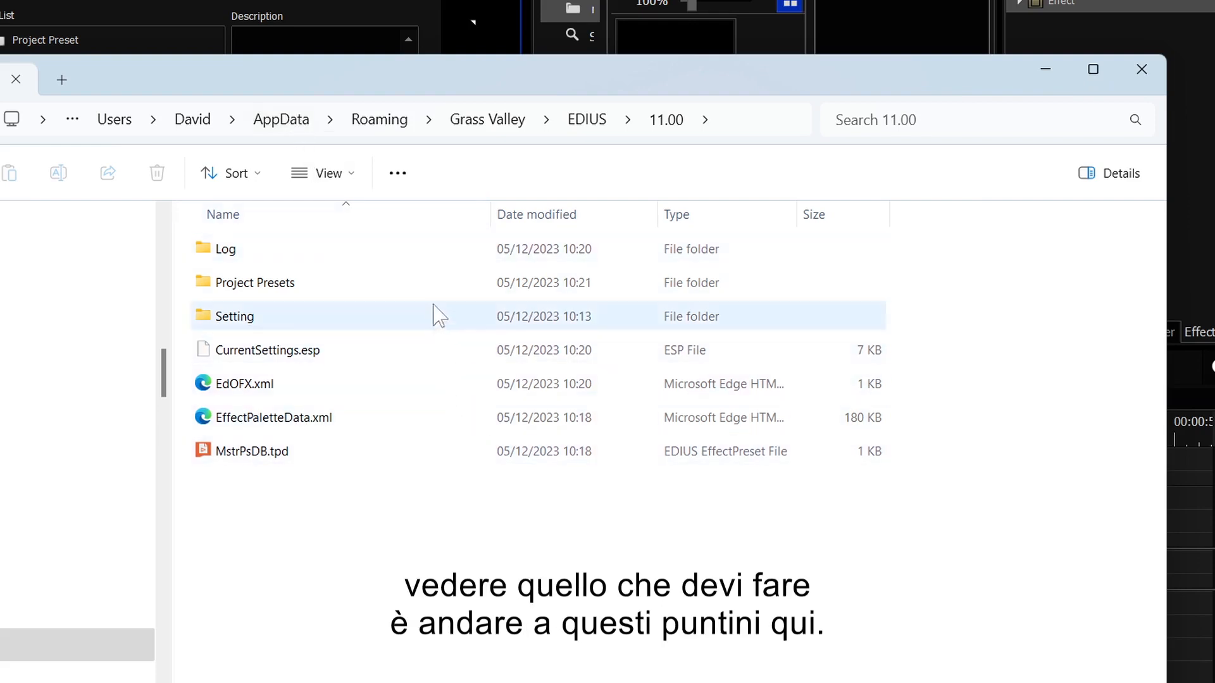
left_click(406, 181)
Step: Keep Show hidden files selected in File Explorer's folder options
left_click(338, 439)
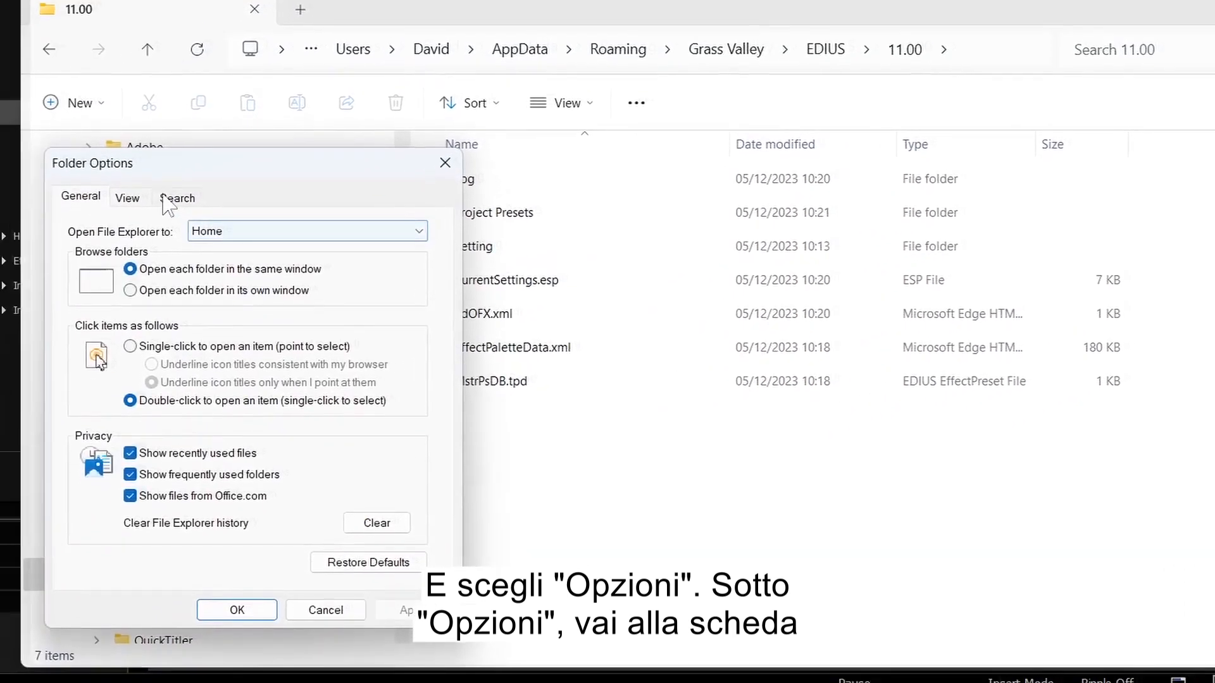
left_click(167, 185)
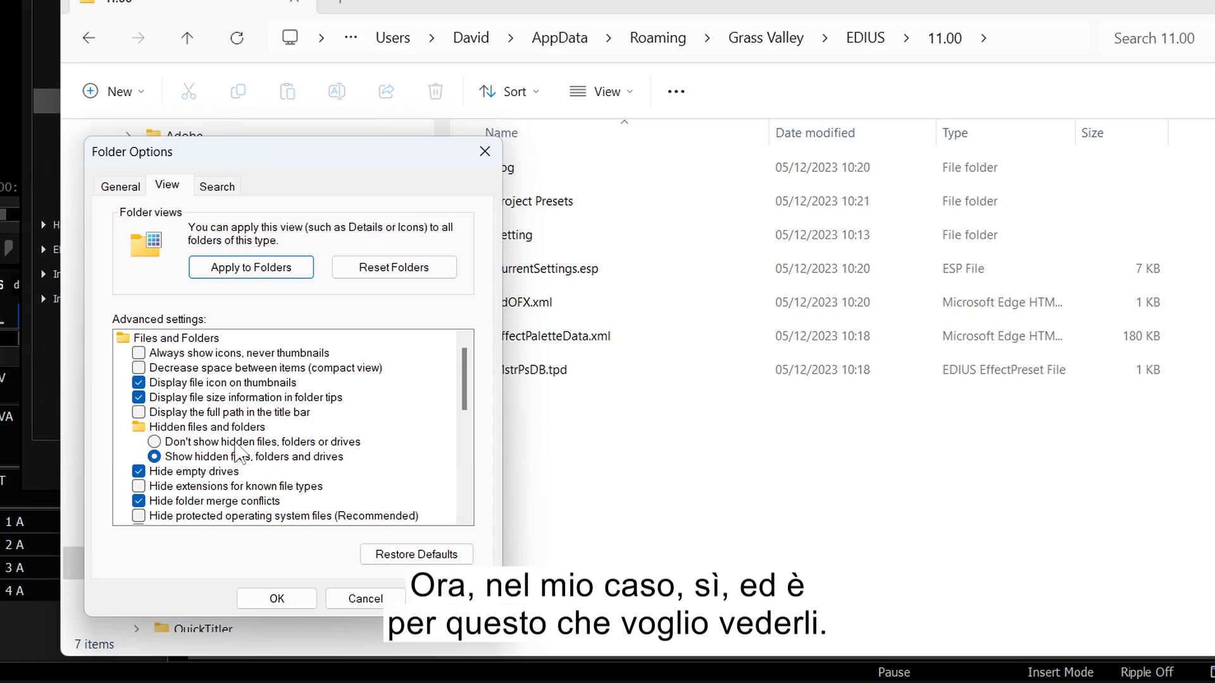
left_click(277, 599)
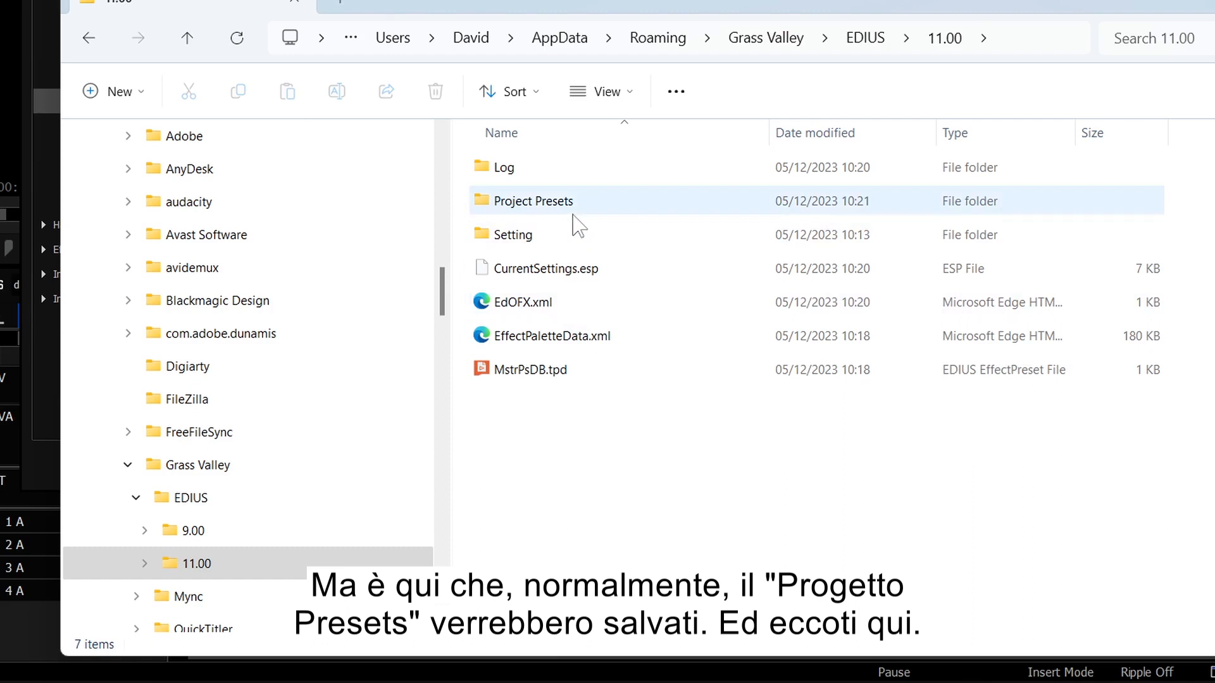
Step: Open the Project Presets folder and move its window aside from EDIUS
double_click(543, 201)
double_click(473, 169)
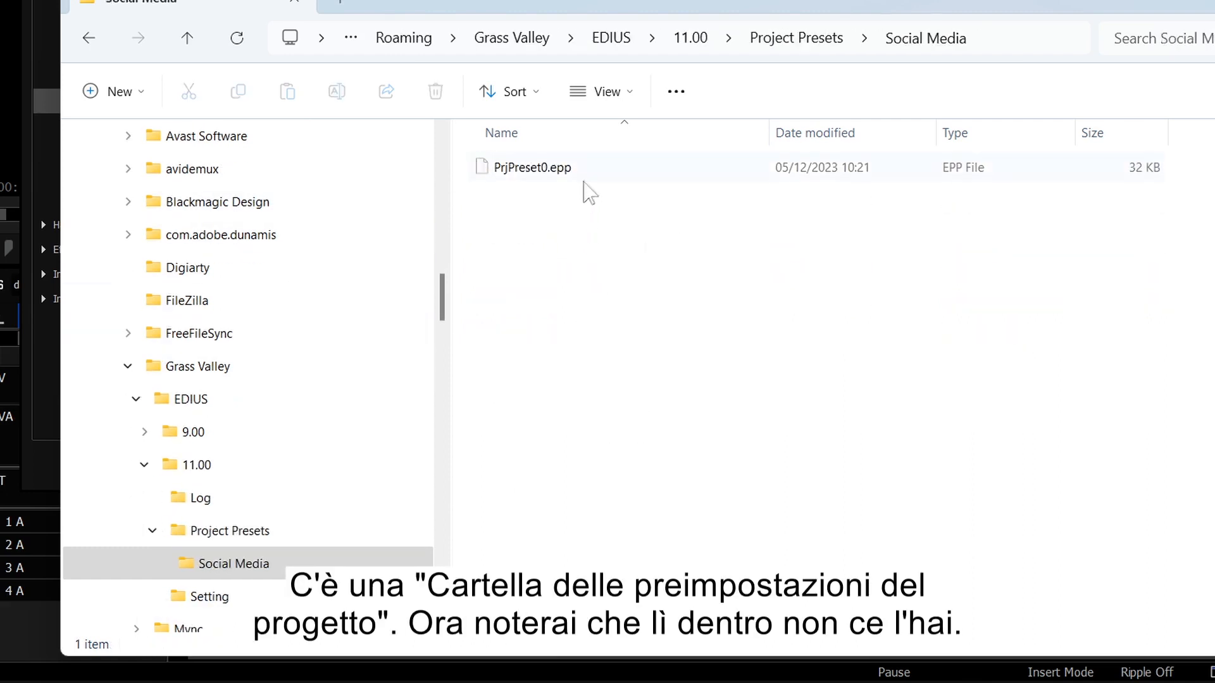
left_click(818, 49)
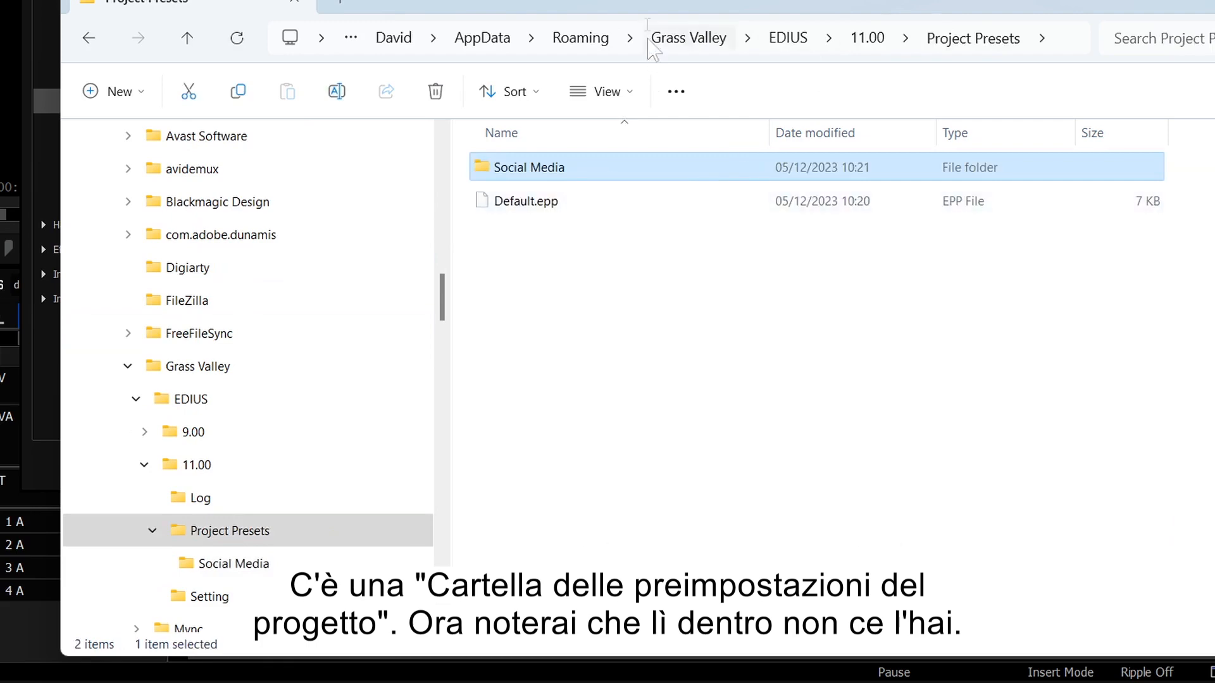
left_click_drag(647, 3, 741, 214)
left_click_drag(649, 215, 527, 0)
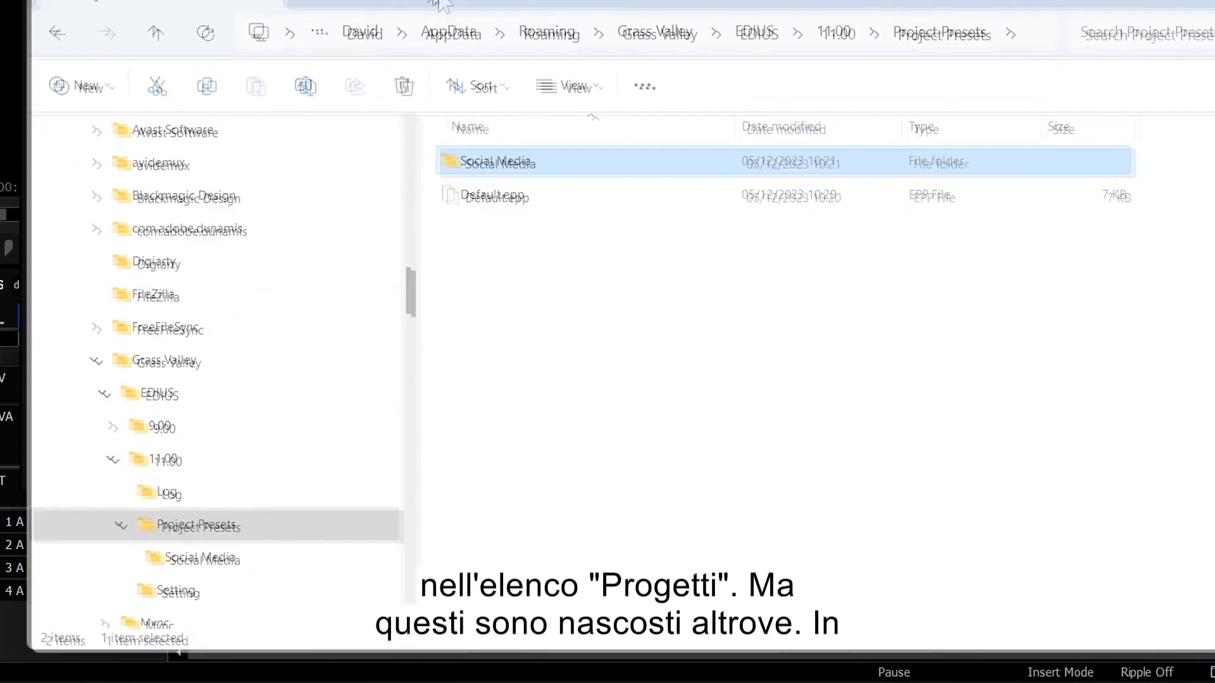
left_click_drag(432, 1, 476, 116)
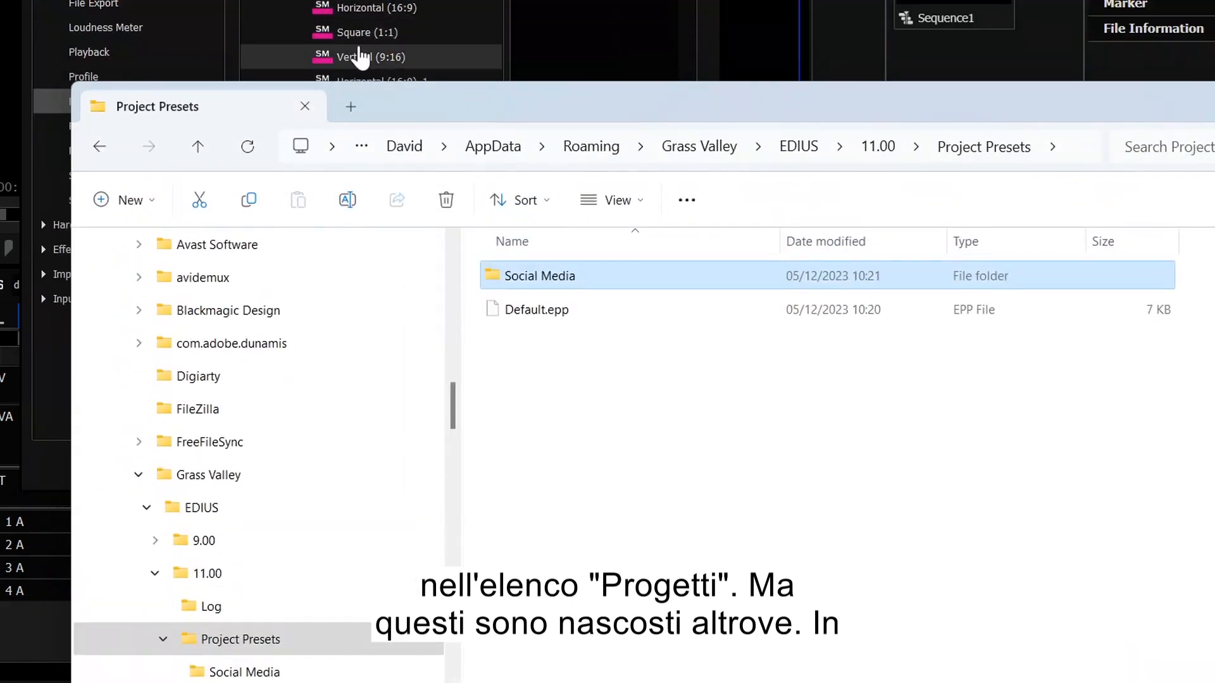
left_click_drag(474, 108, 782, 33)
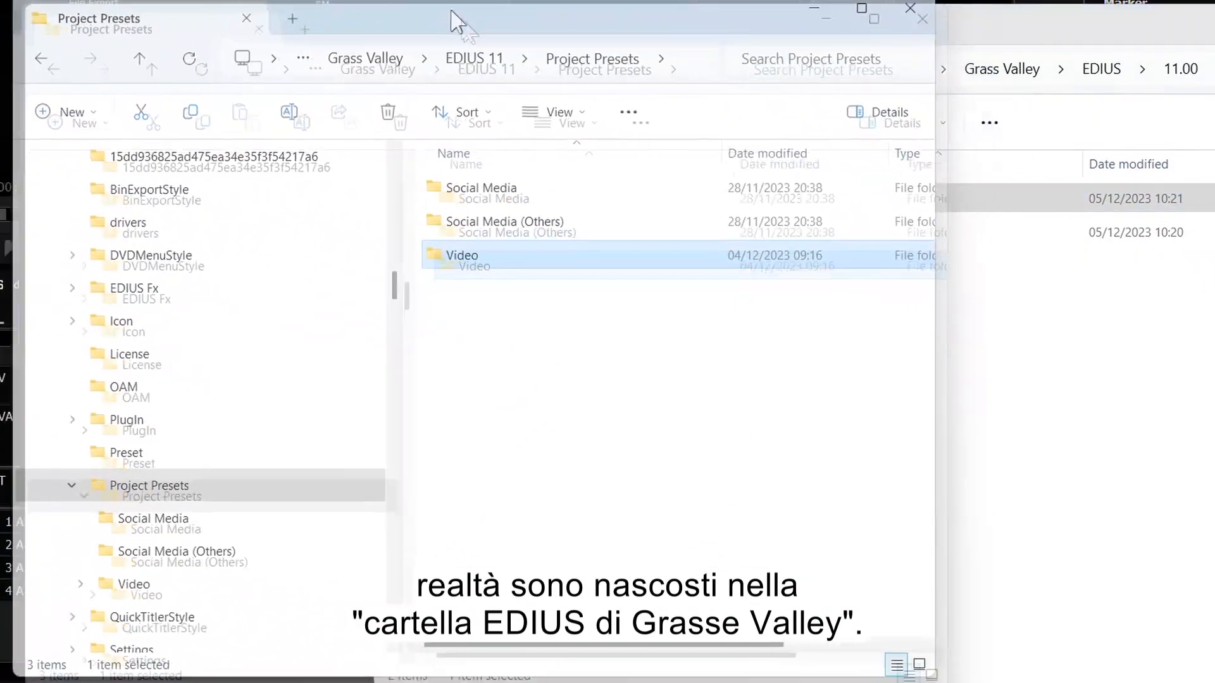
Step: Delete the three .epp files in Program Files' built-in Social Media presets folder
double_click(453, 12)
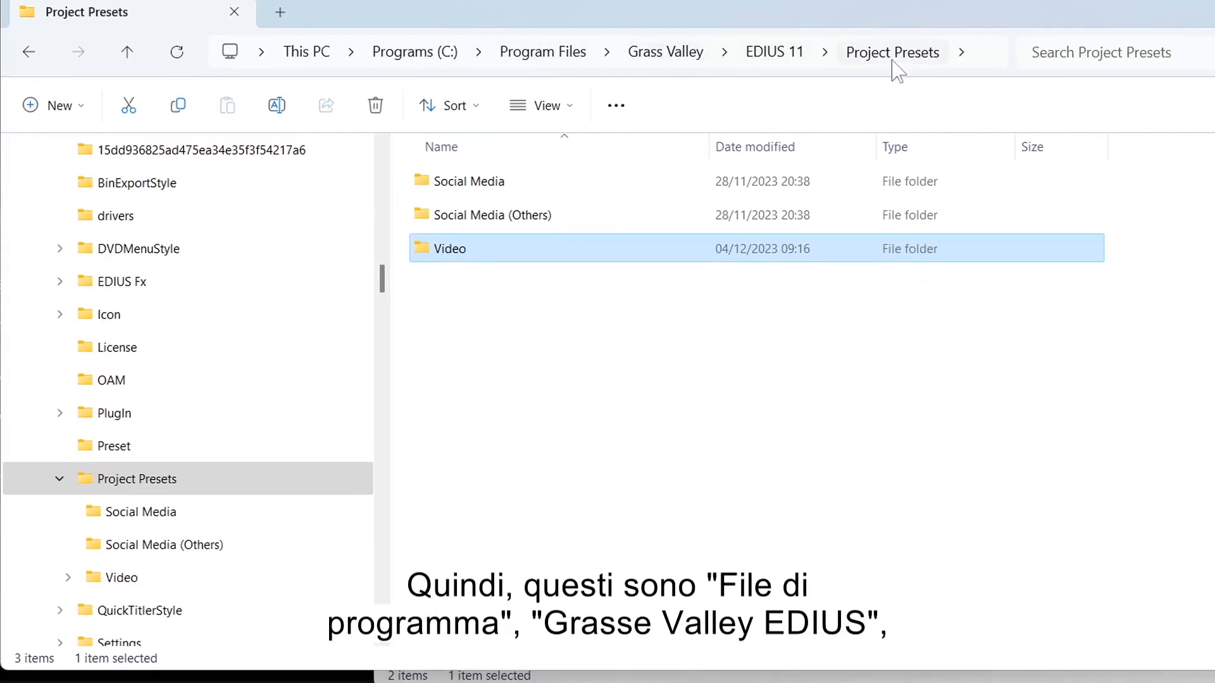
double_click(447, 182)
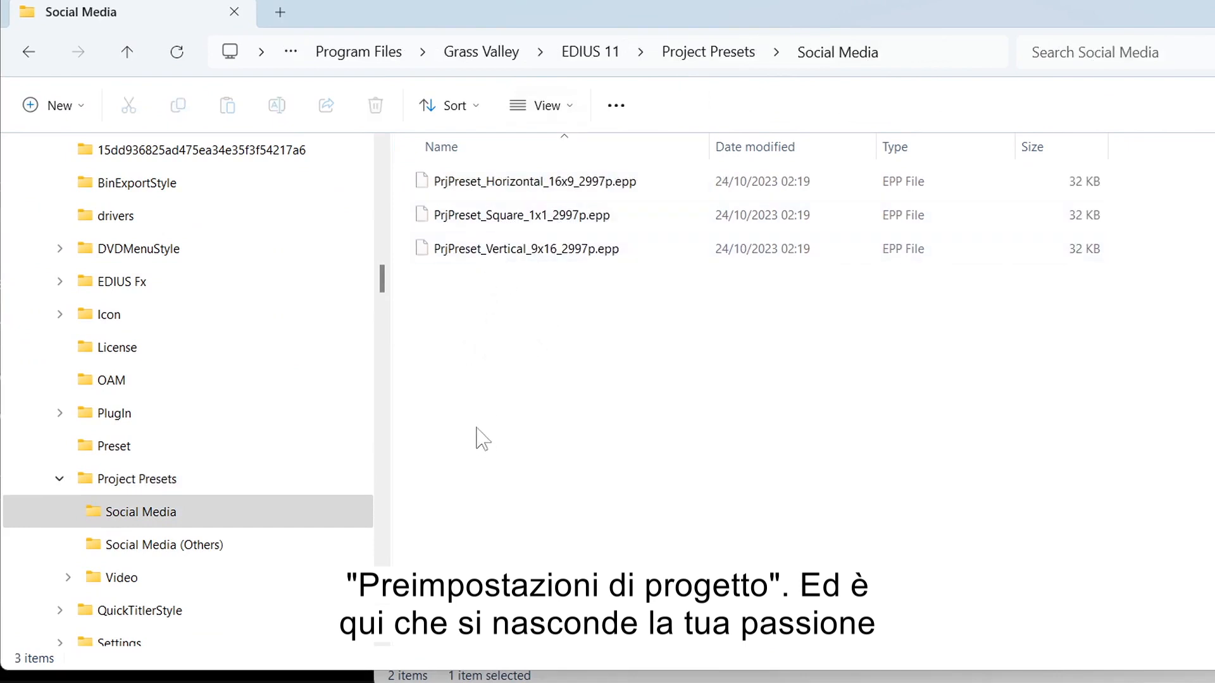
left_click_drag(676, 276, 583, 197)
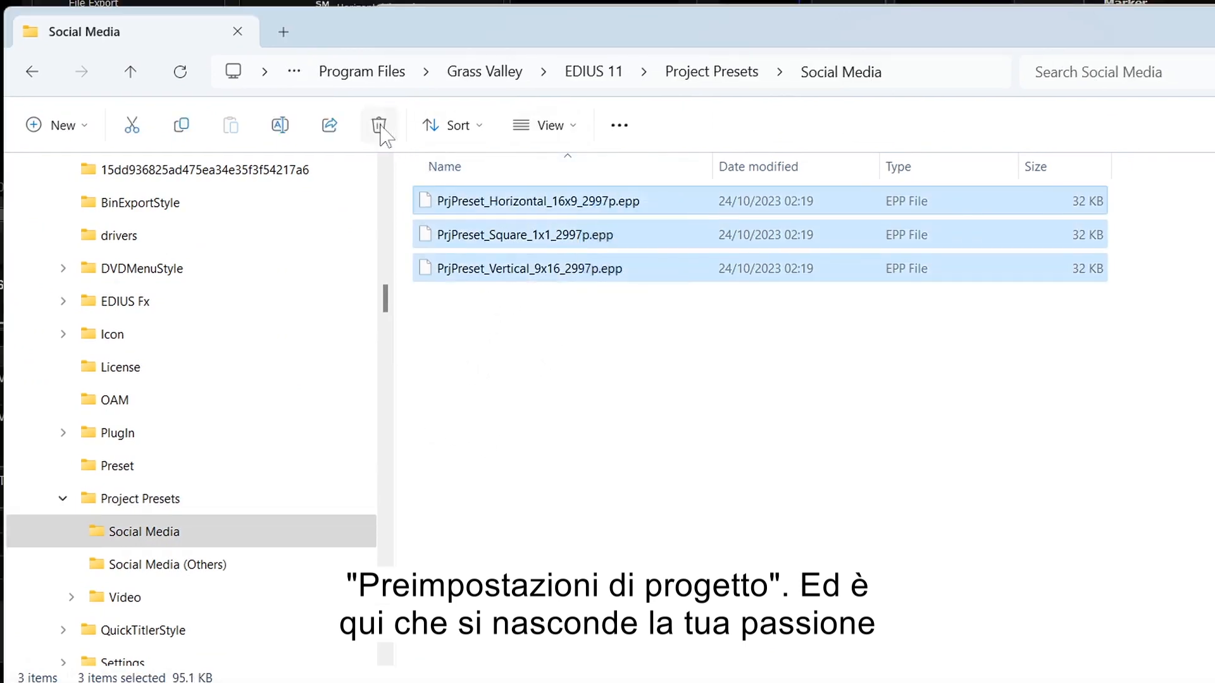
left_click(379, 126)
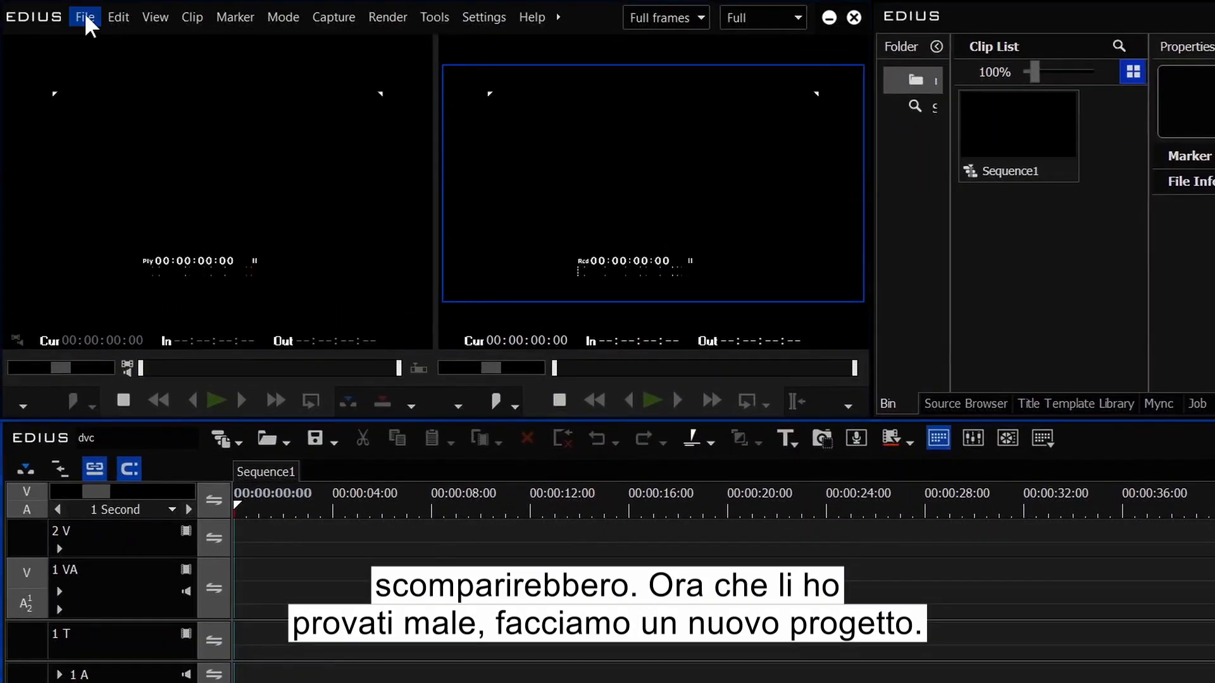
left_click(85, 13)
mouse_move(130, 40)
left_click(329, 41)
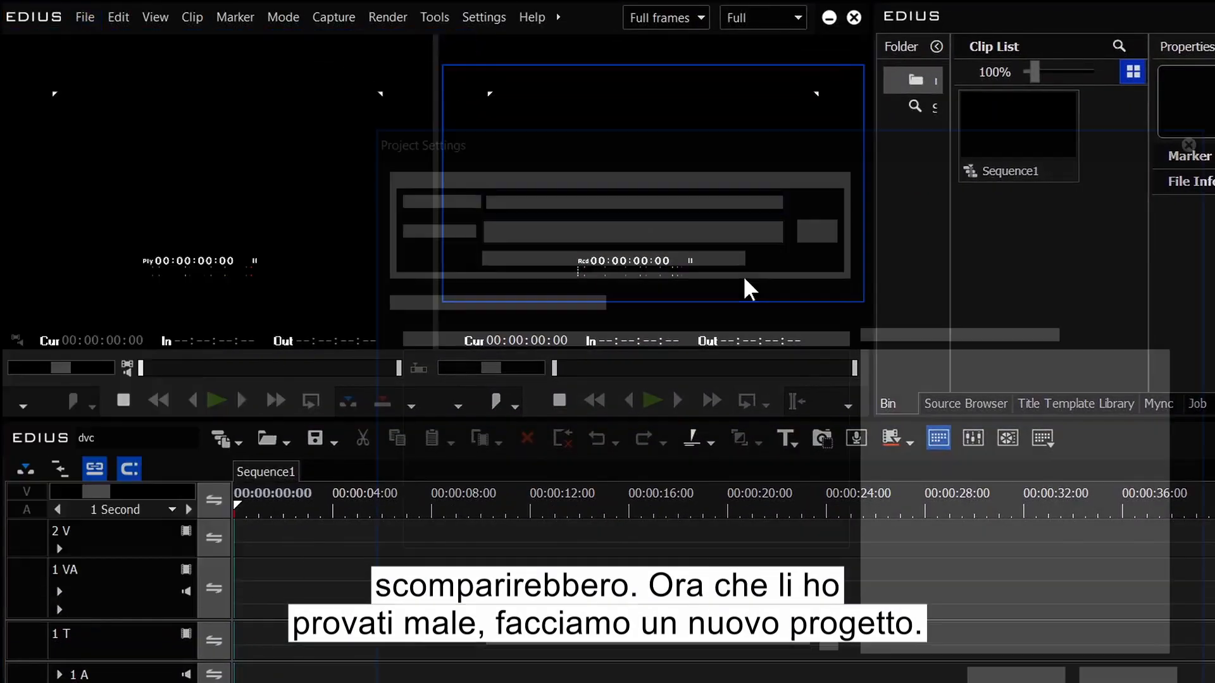
left_click(443, 388)
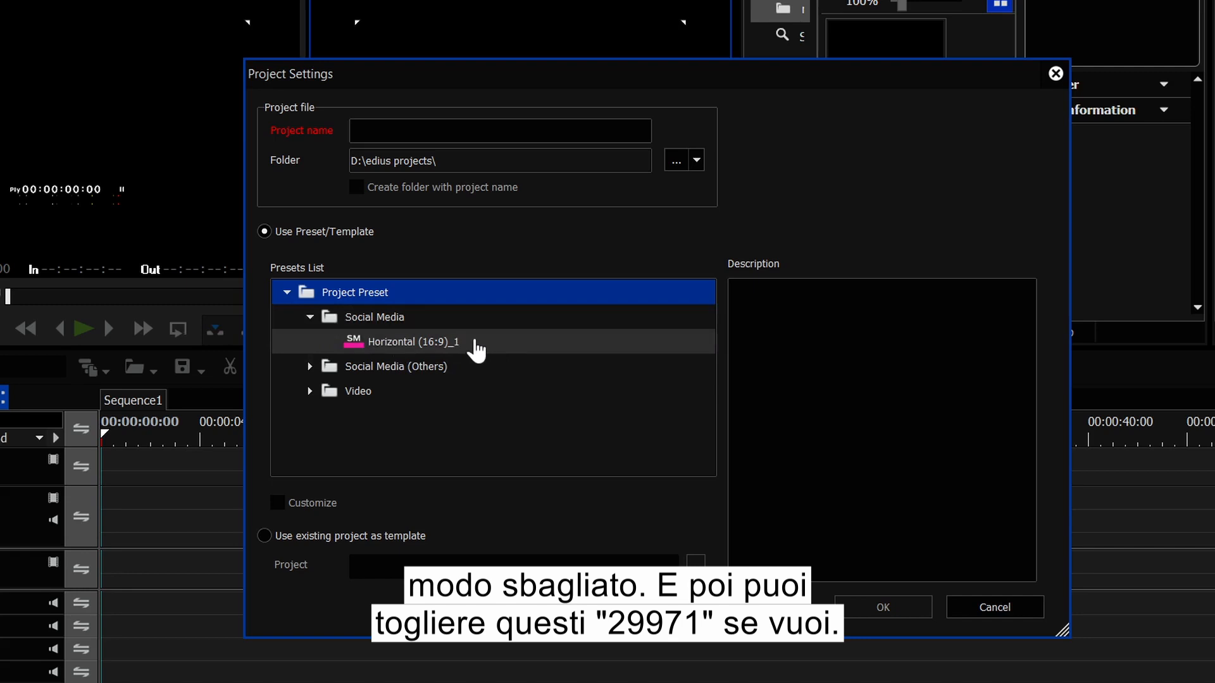
left_click(476, 349)
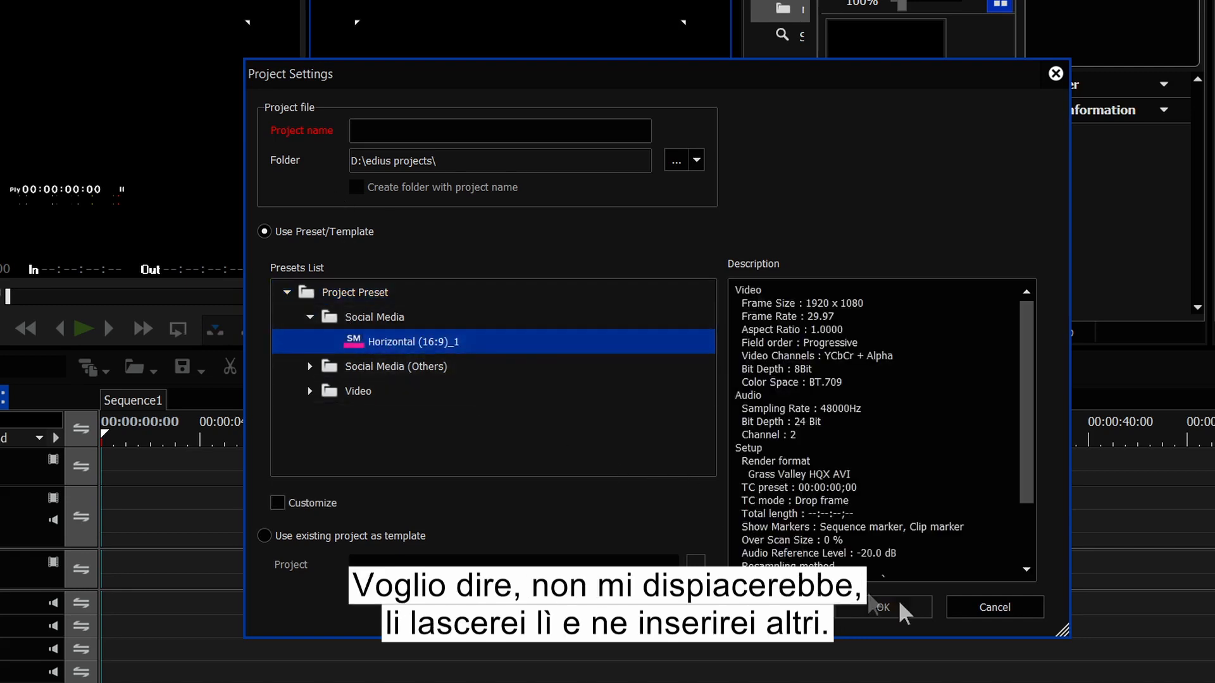
left_click(310, 391)
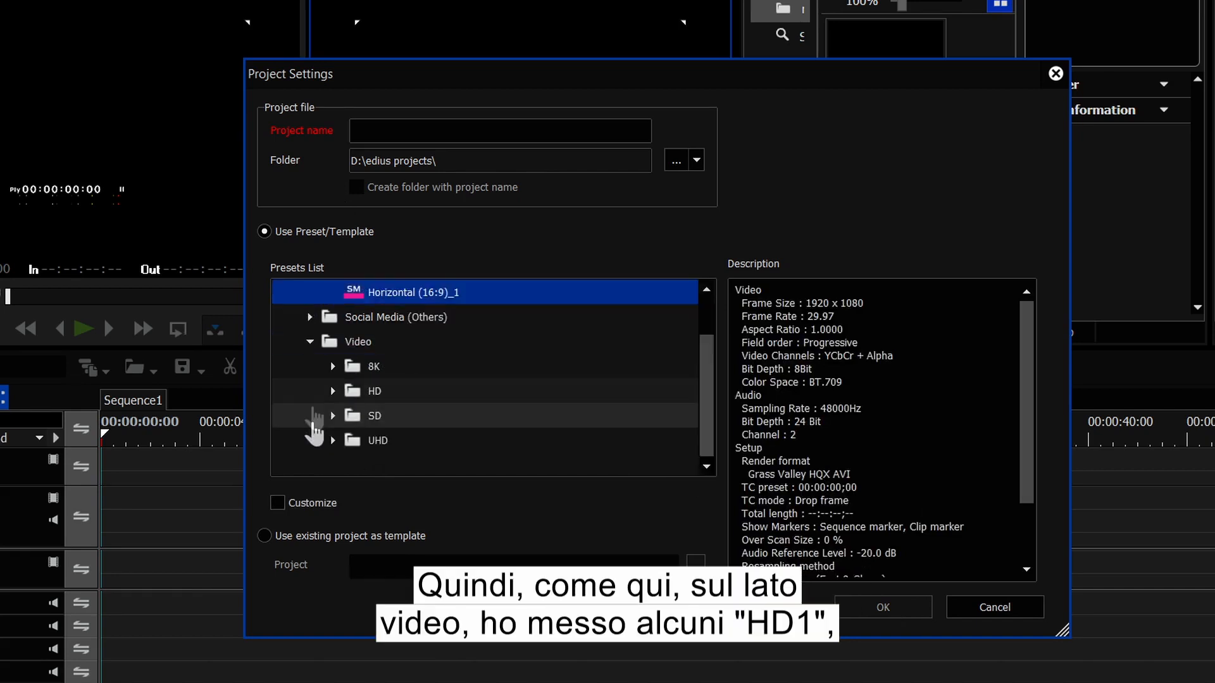
left_click(338, 391)
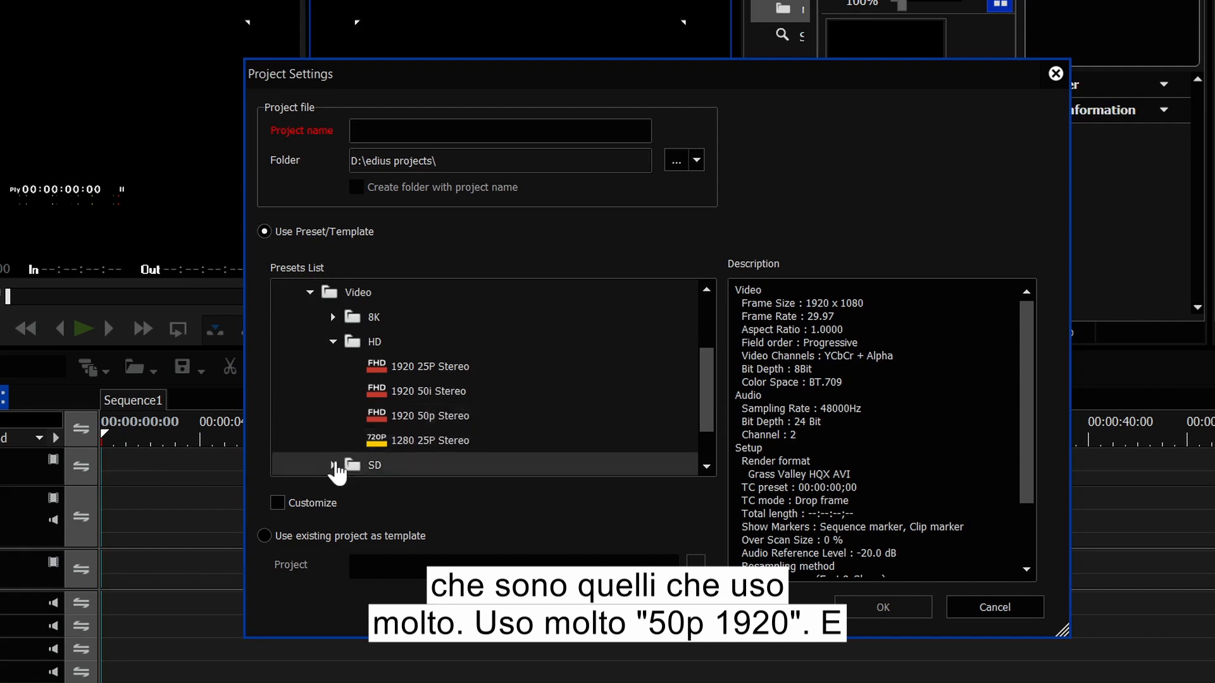
left_click(405, 417)
left_click_drag(1026, 439, 1028, 496)
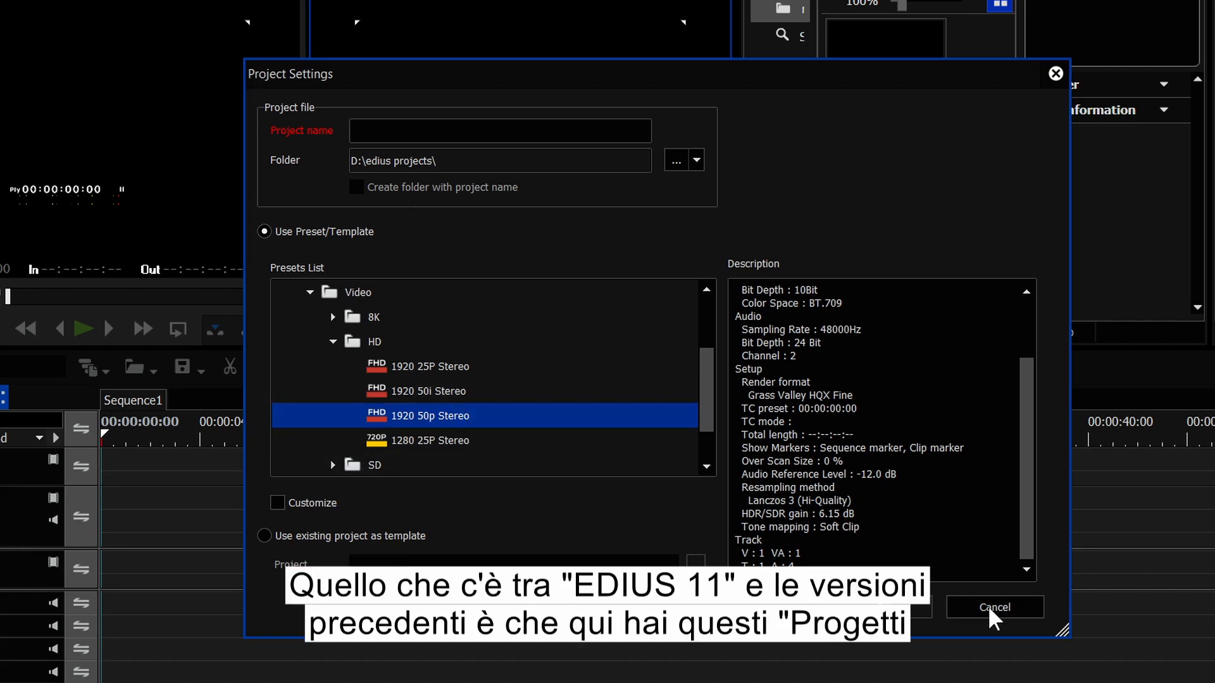
scroll(709, 347, "up", 2)
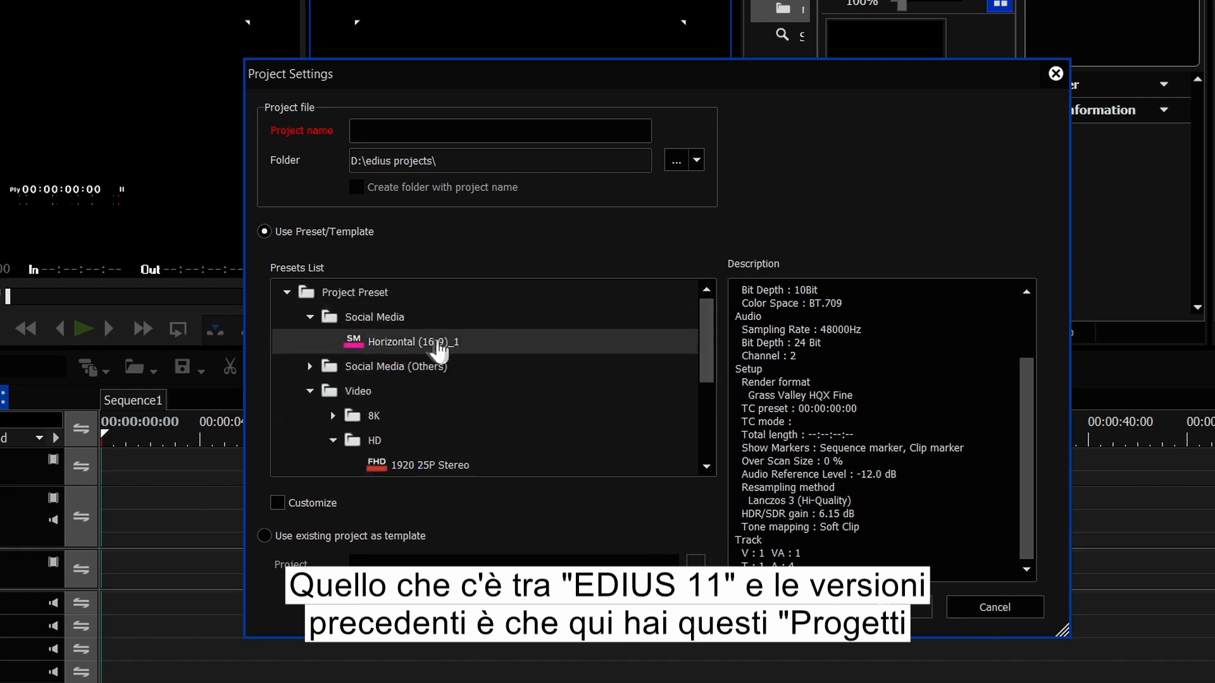
left_click(995, 607)
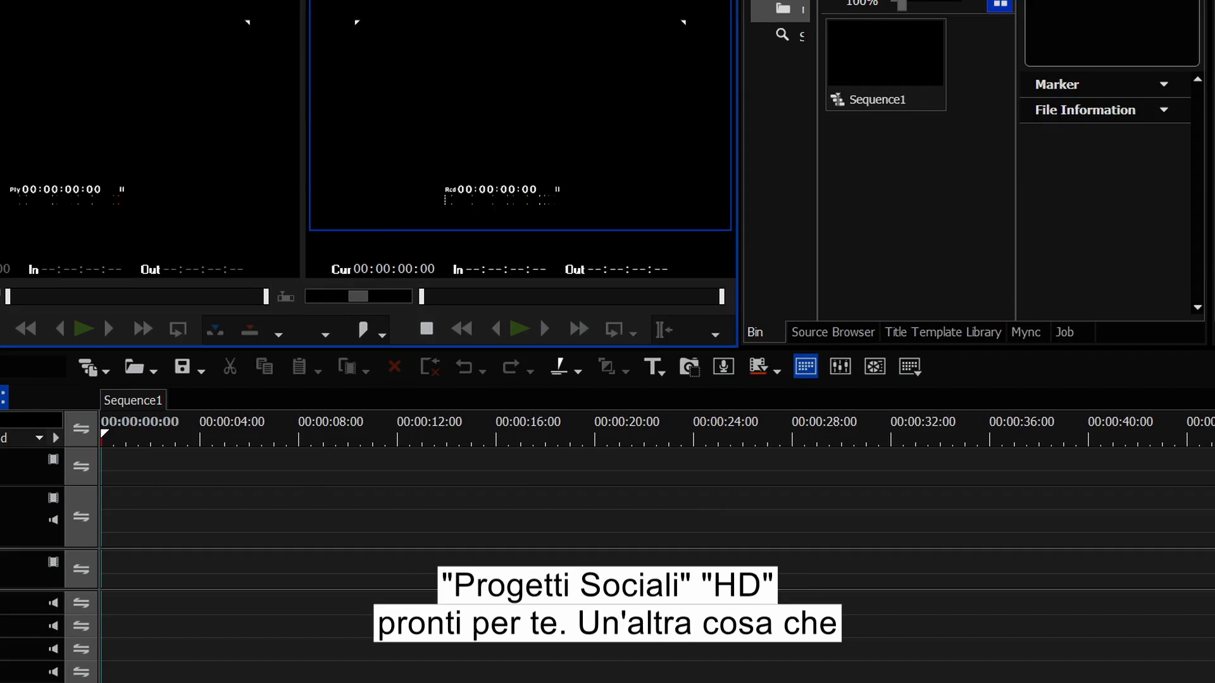
Step: Browse the Title Template Library's Subtitle, Layout, Entertainment, Social Media and Dynamic Templet categories
left_click_drag(922, 344, 543, 533)
left_click(486, 164)
left_click_drag(491, 159, 360, 102)
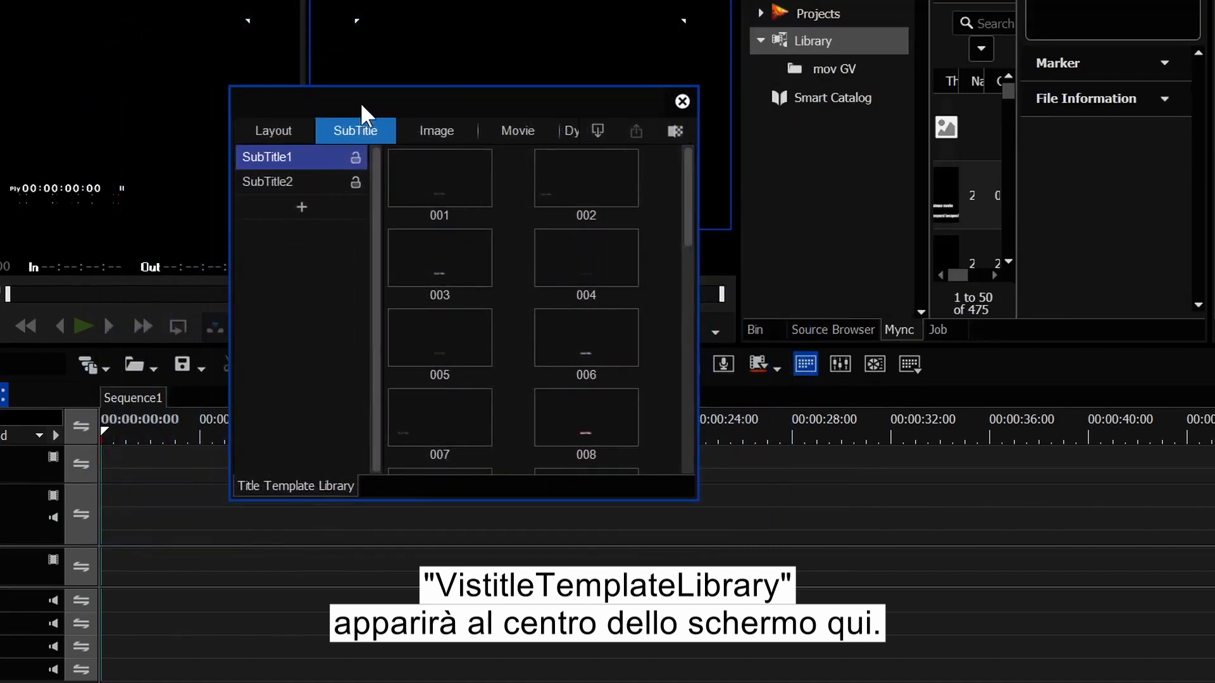
left_click(273, 130)
left_click(291, 279)
left_click(296, 255)
left_click(298, 209)
left_click(301, 181)
left_click(295, 260)
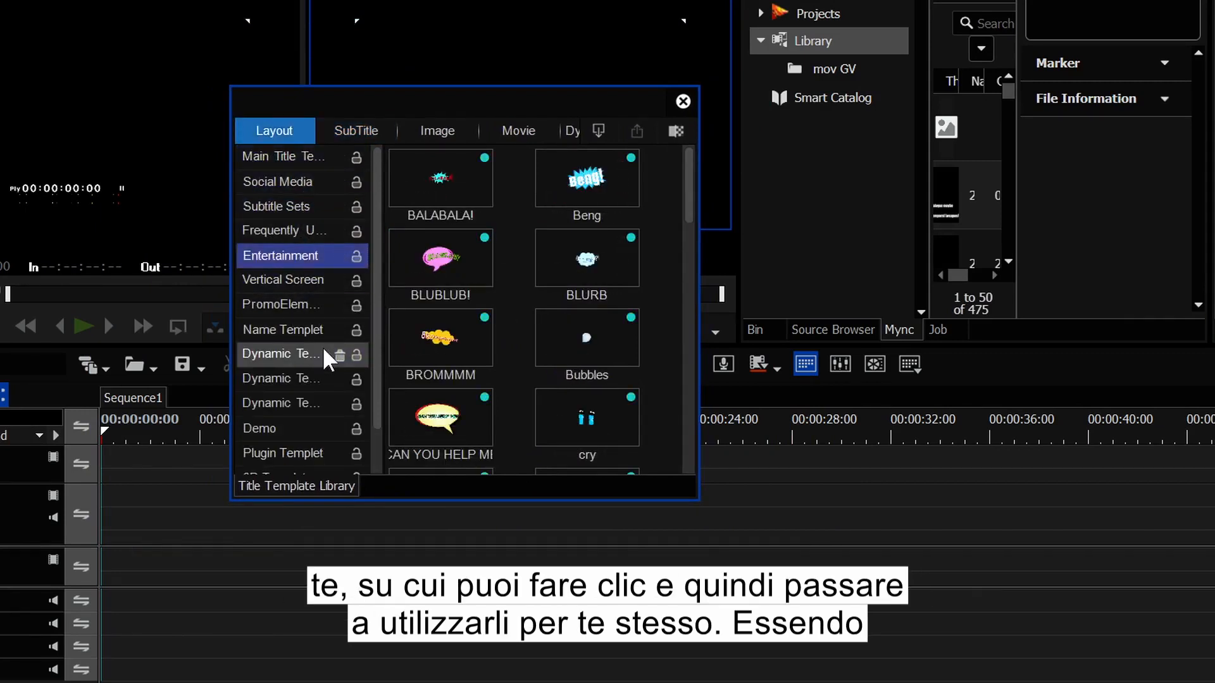
left_click(321, 352)
left_click(330, 405)
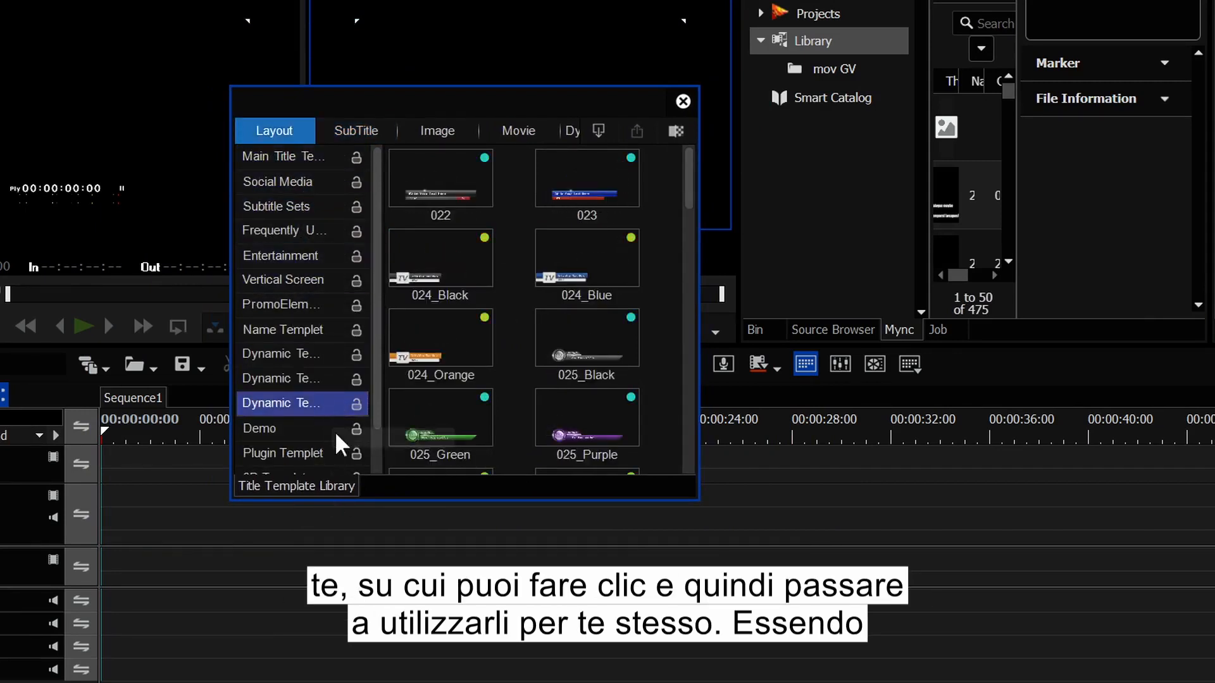
left_click(292, 379)
left_click(295, 355)
scroll(655, 336, "down", 5)
scroll(660, 348, "down", 15)
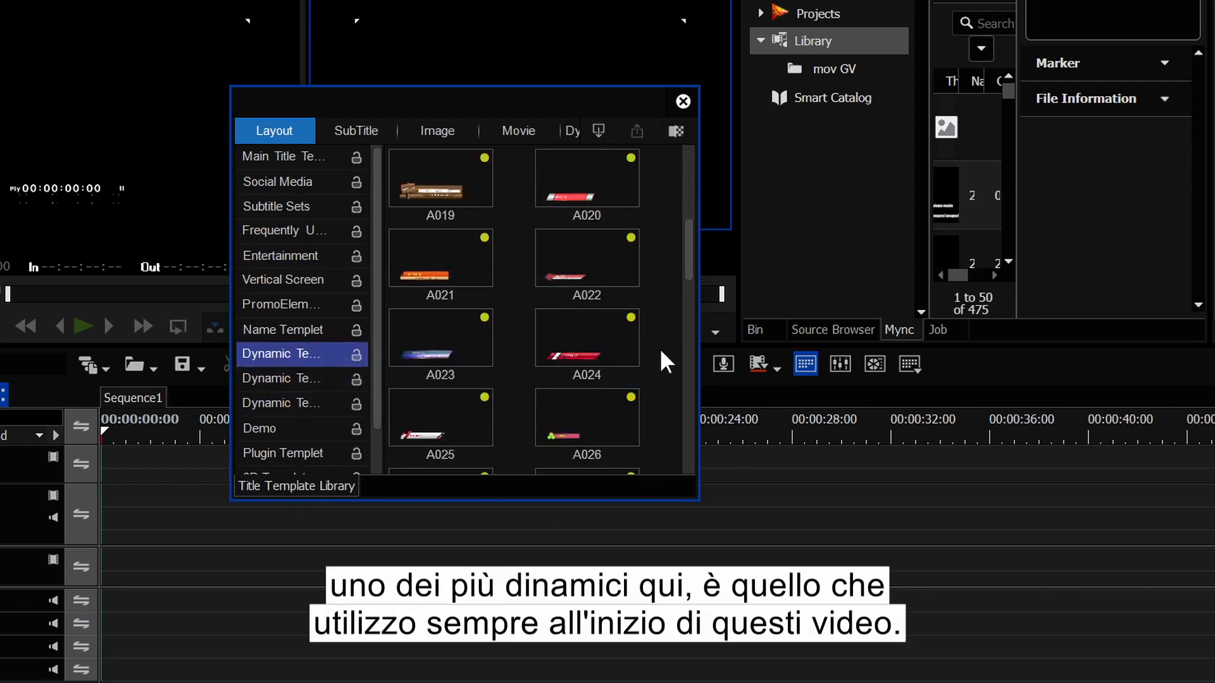
Step: Dock the Title Template Library with the Bin, checking the Bin, Source Browser, Mync and Job tabs
left_click_drag(541, 100, 497, 199)
left_click_drag(316, 572, 940, 325)
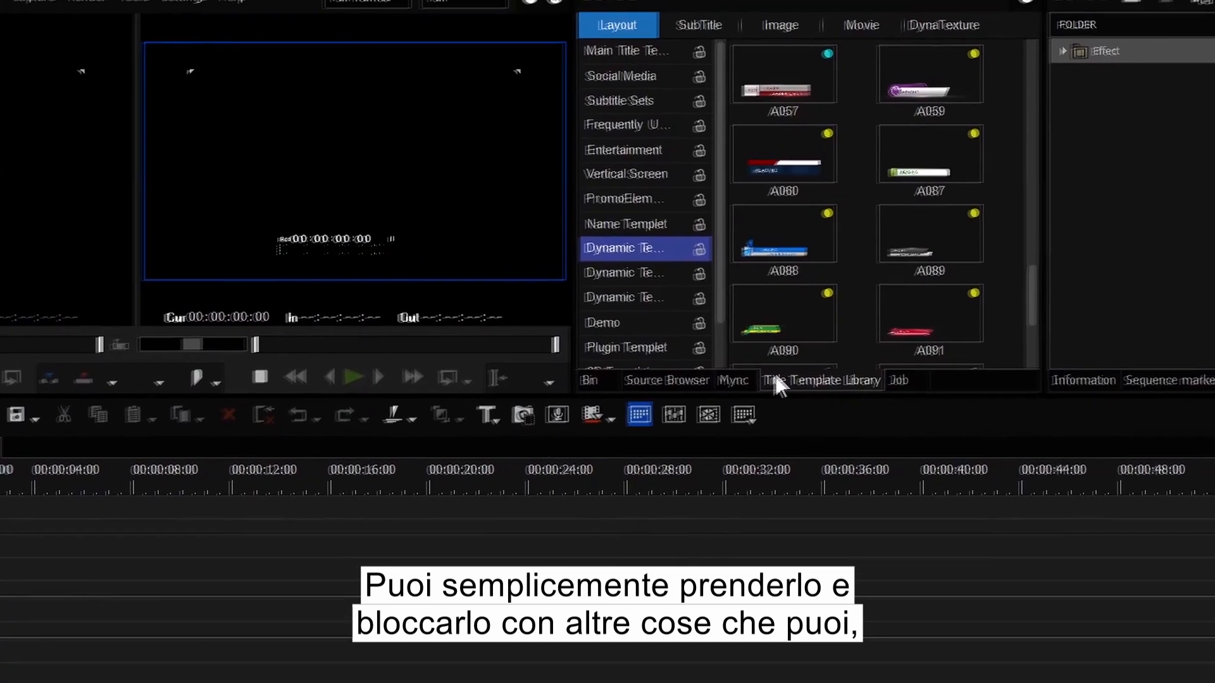
left_click(606, 380)
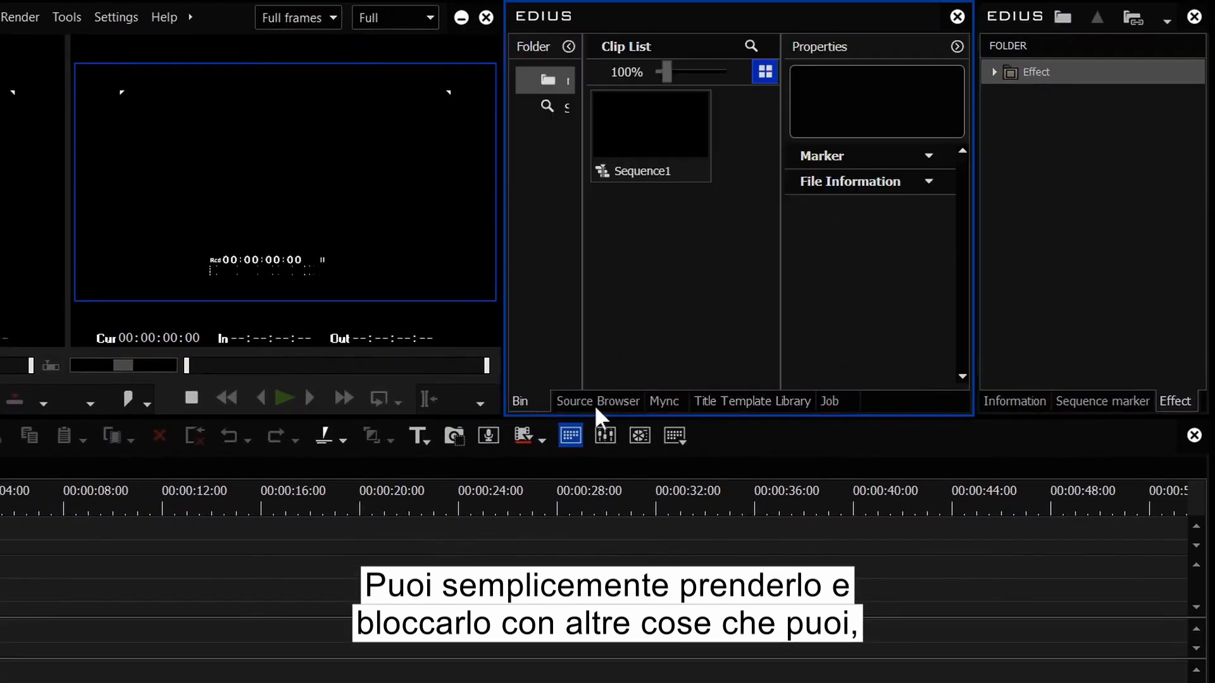
left_click(597, 401)
left_click(663, 401)
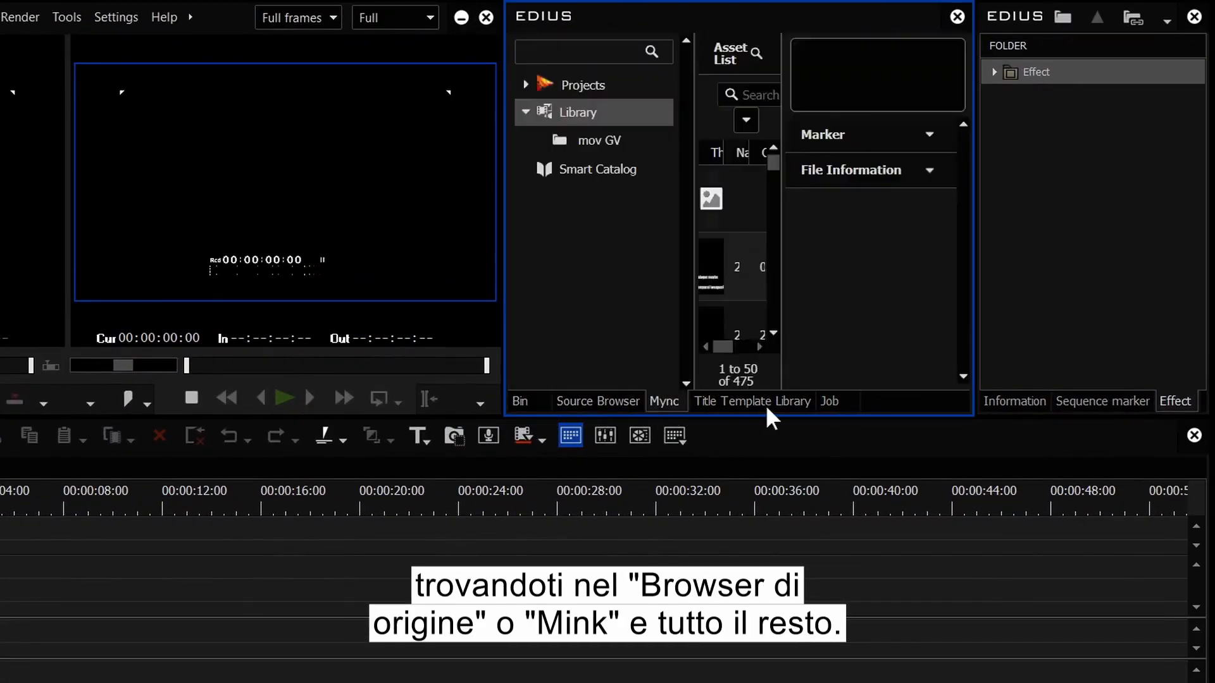
left_click(830, 402)
left_click(597, 401)
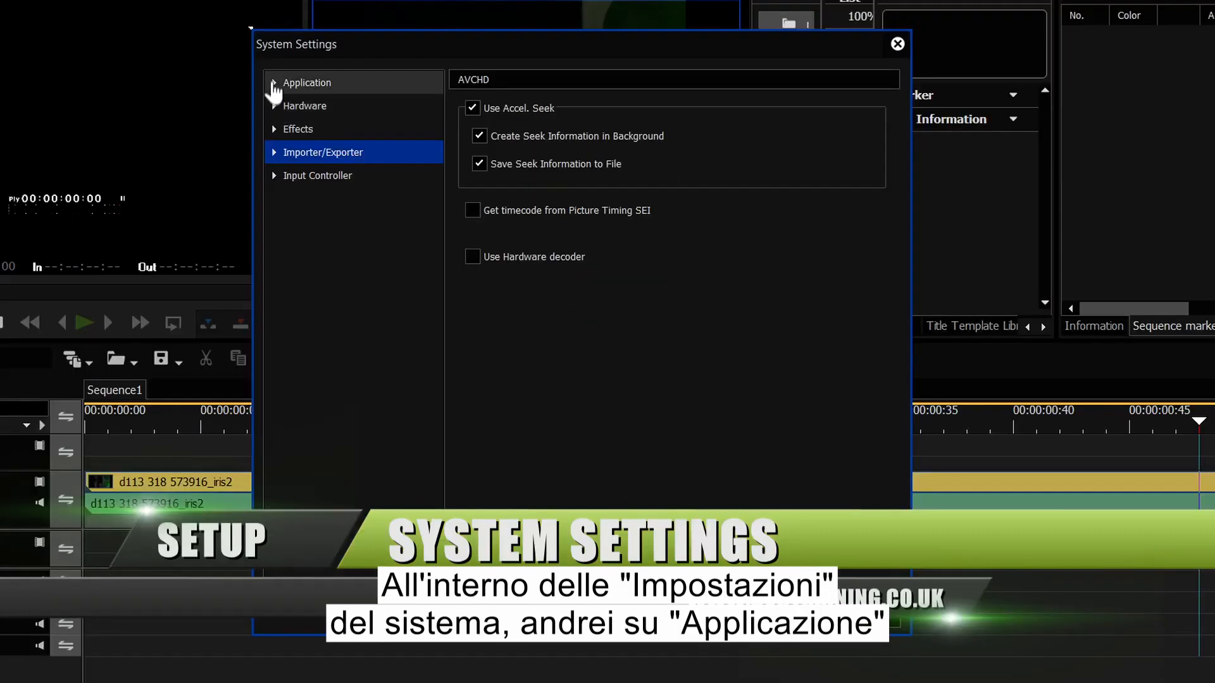
Step: Set Application > Playback's Playback Buffer Size to 8GB
left_click(274, 84)
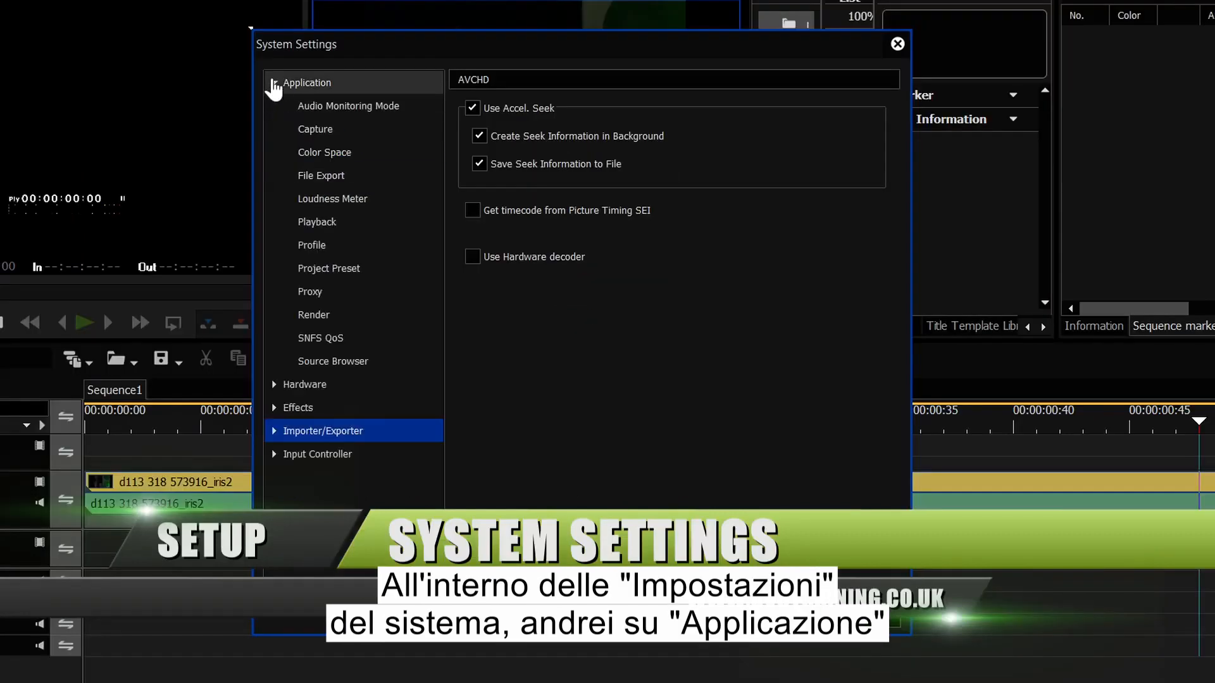
left_click(318, 226)
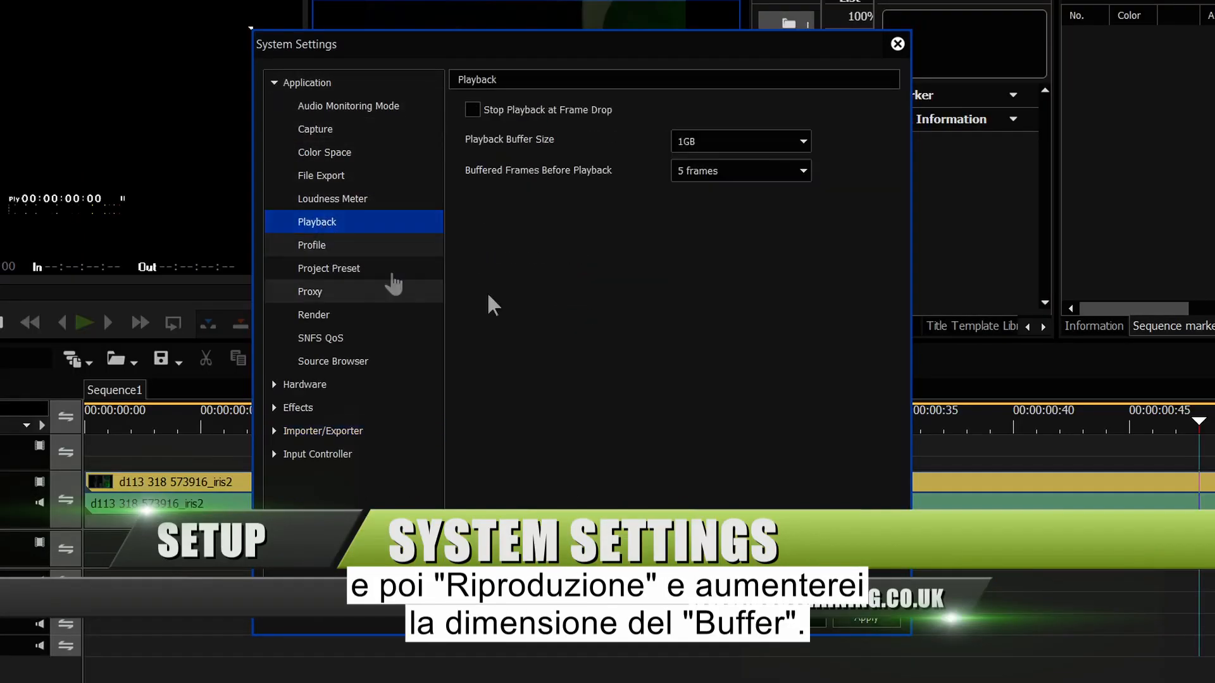
left_click(798, 152)
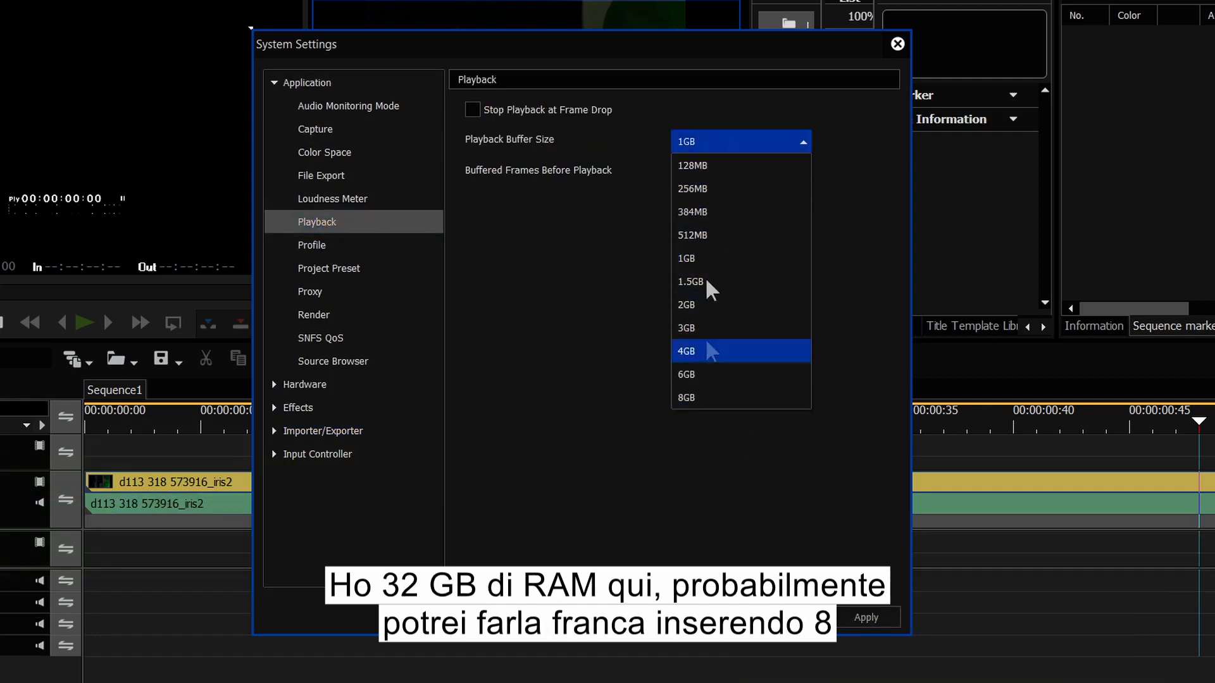
left_click(687, 399)
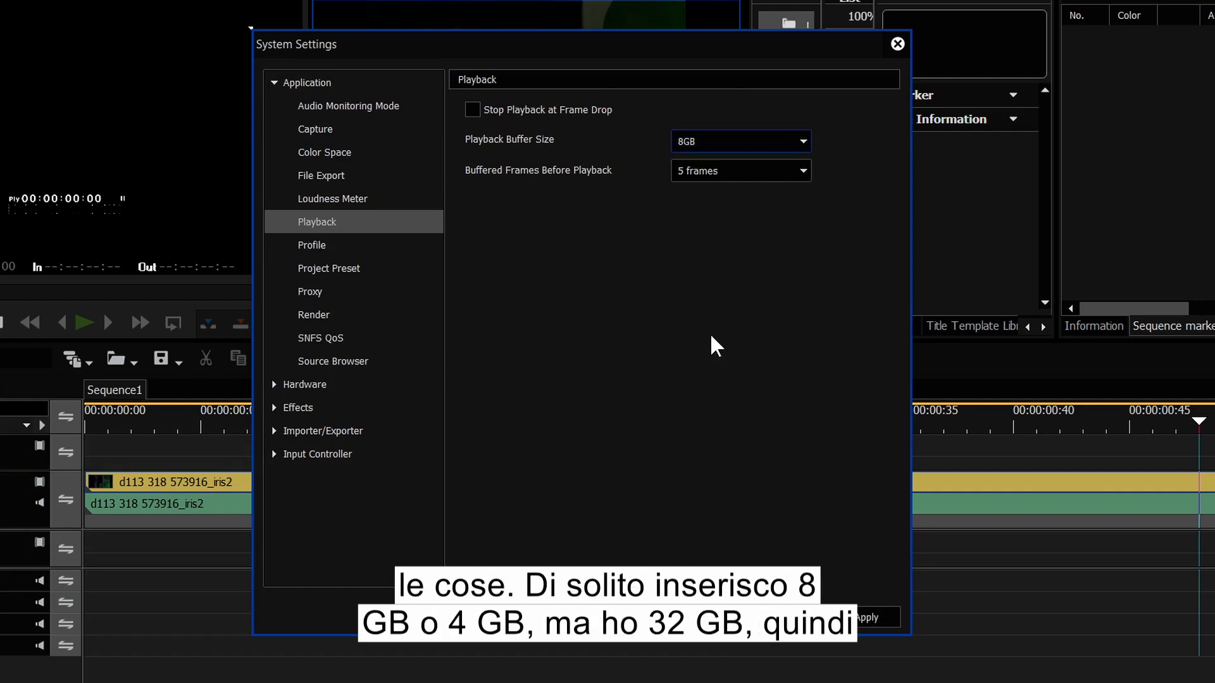
left_click(750, 146)
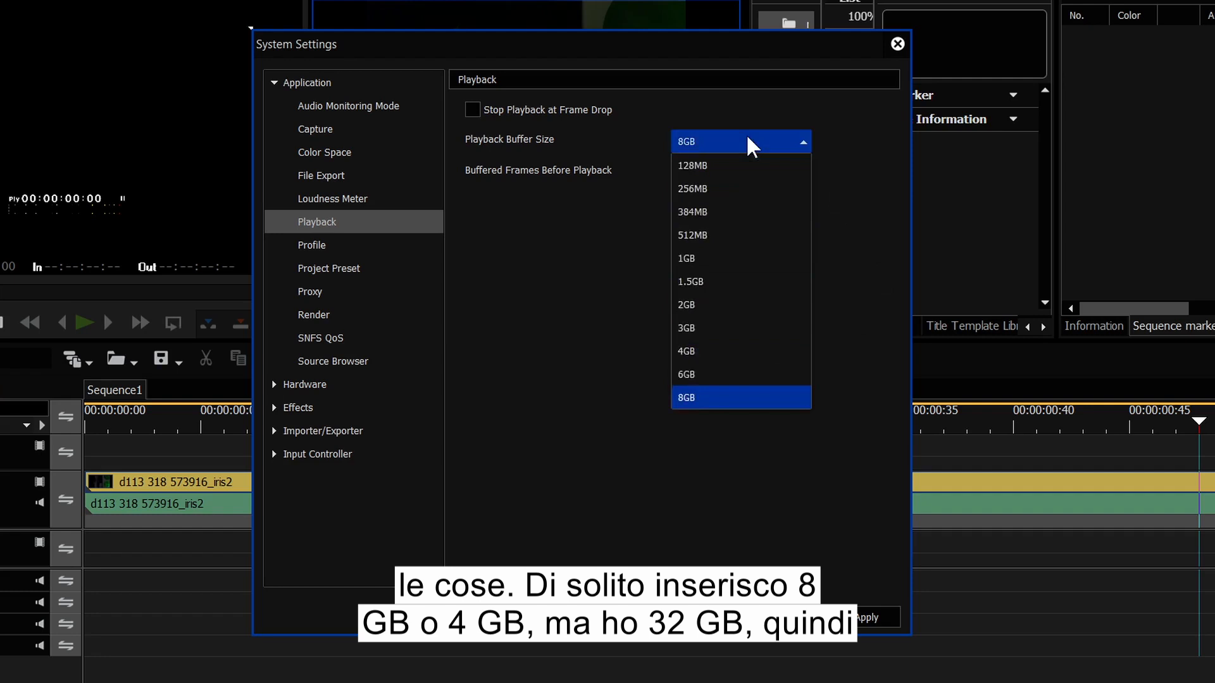
left_click(718, 399)
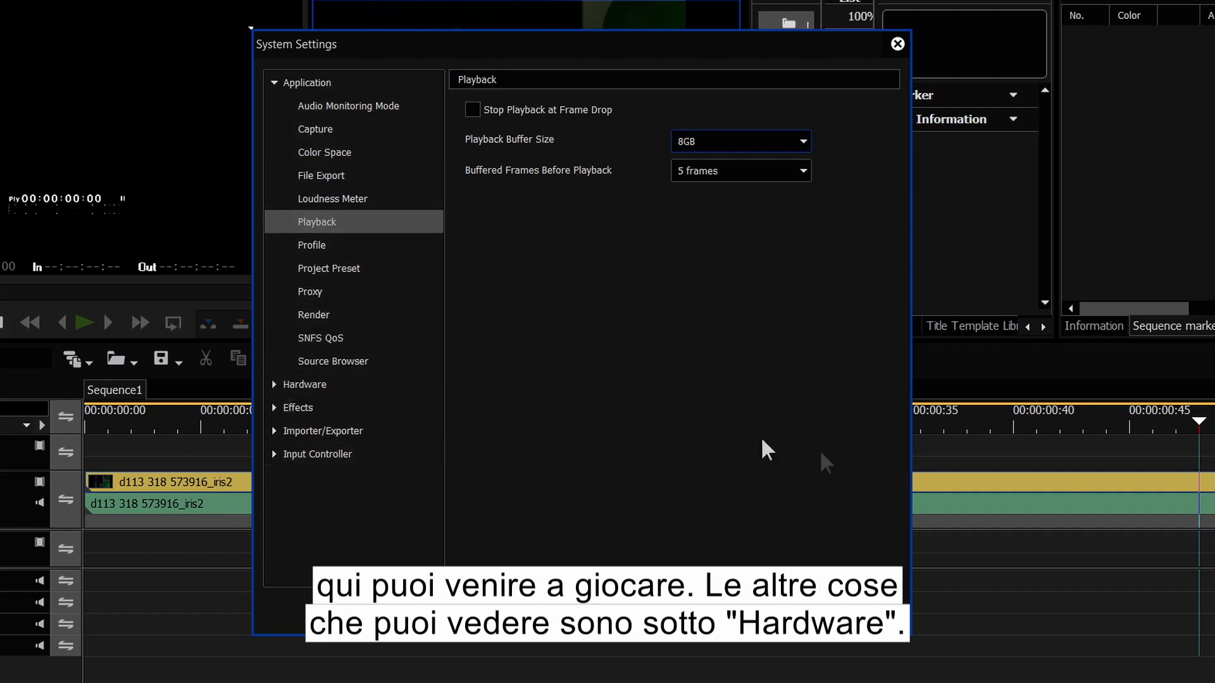
left_click(276, 83)
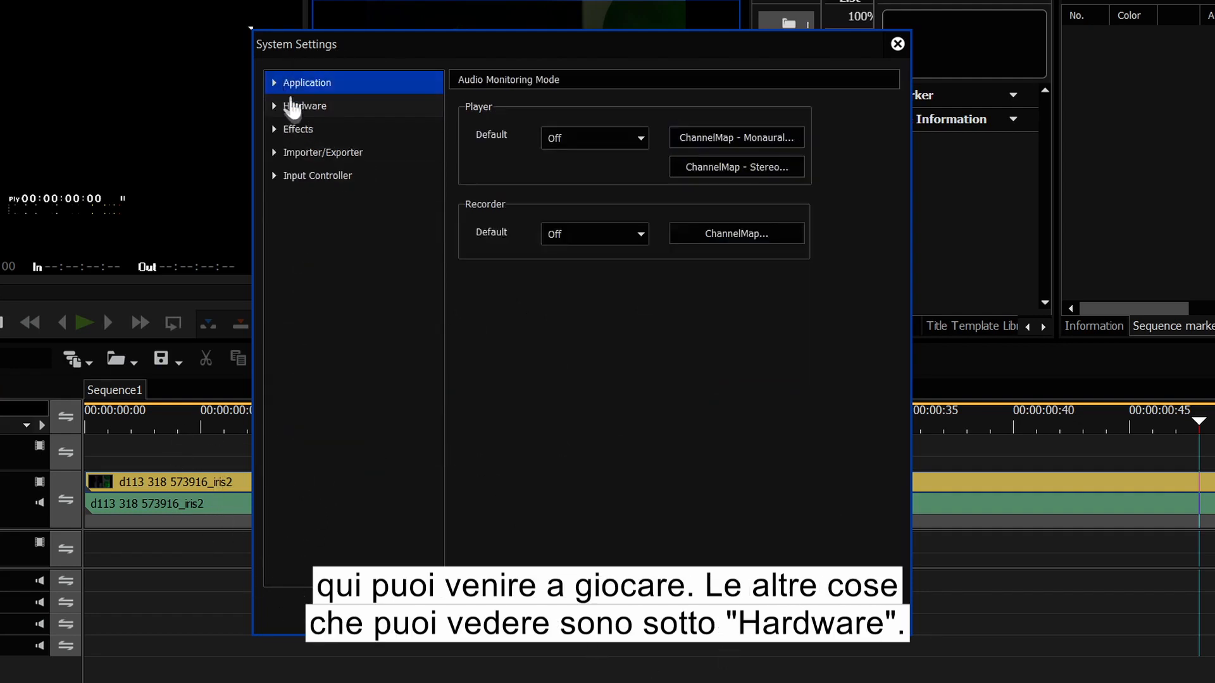
Step: Tick DeckLink Mini Monitor under Hardware > Preview Device and choose 'Convert to format supported by device'
left_click(275, 106)
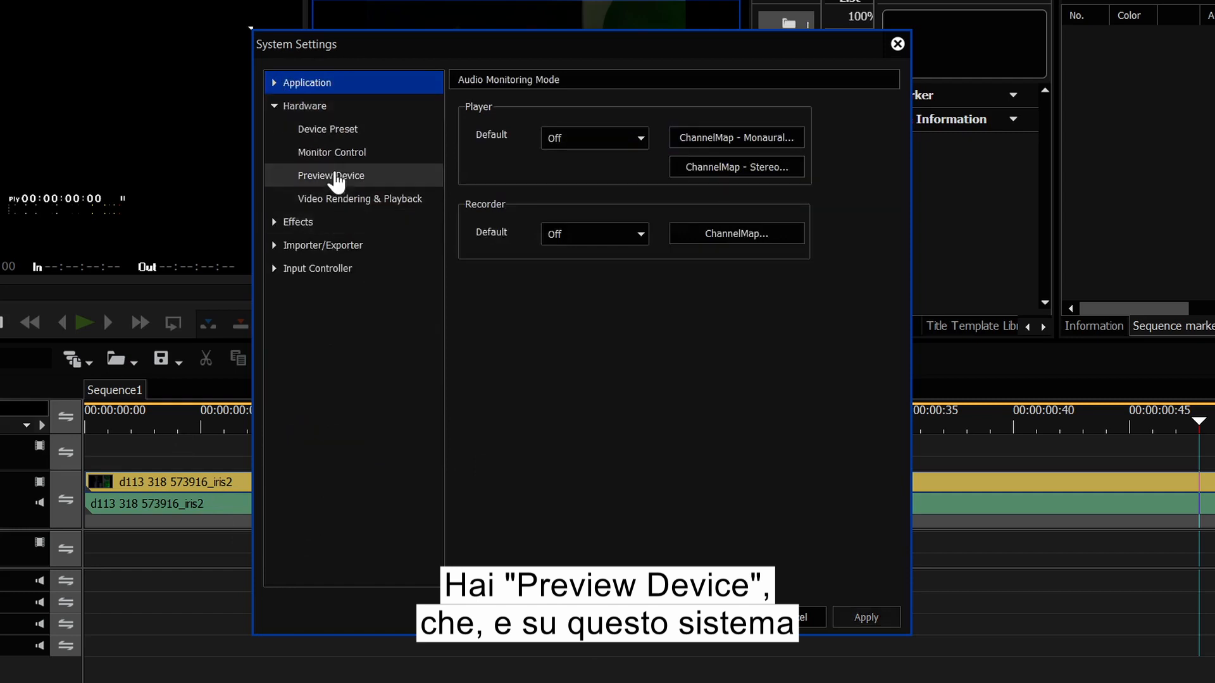
left_click(331, 176)
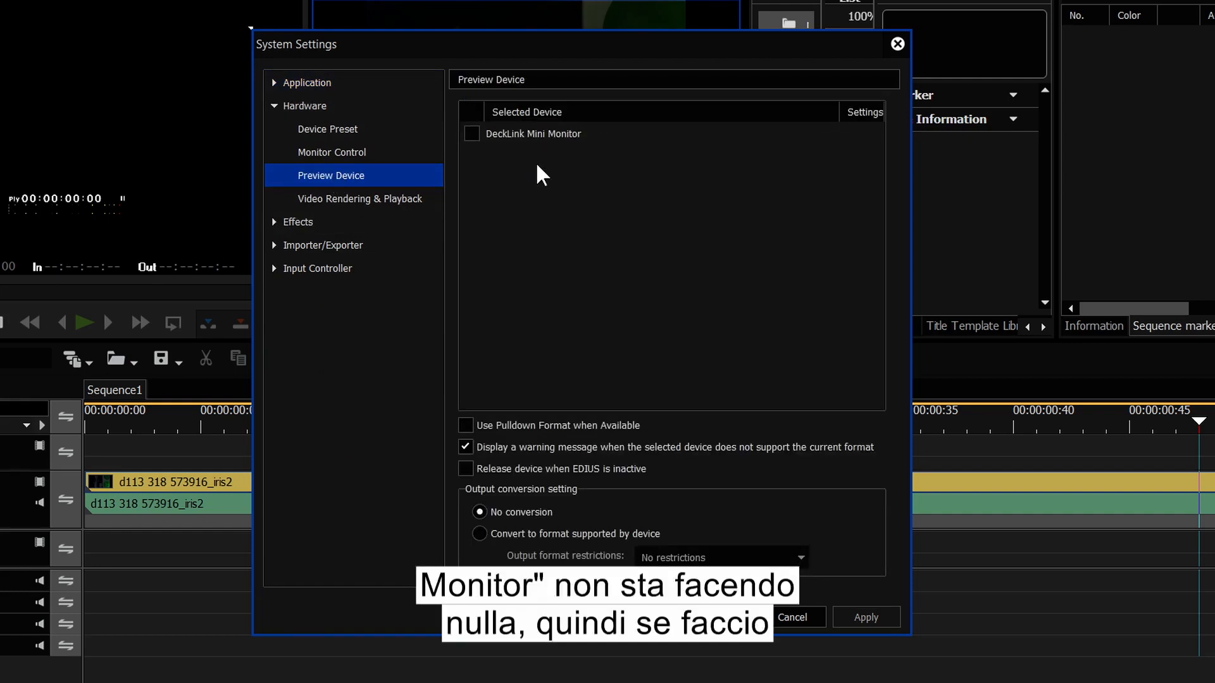
left_click(471, 134)
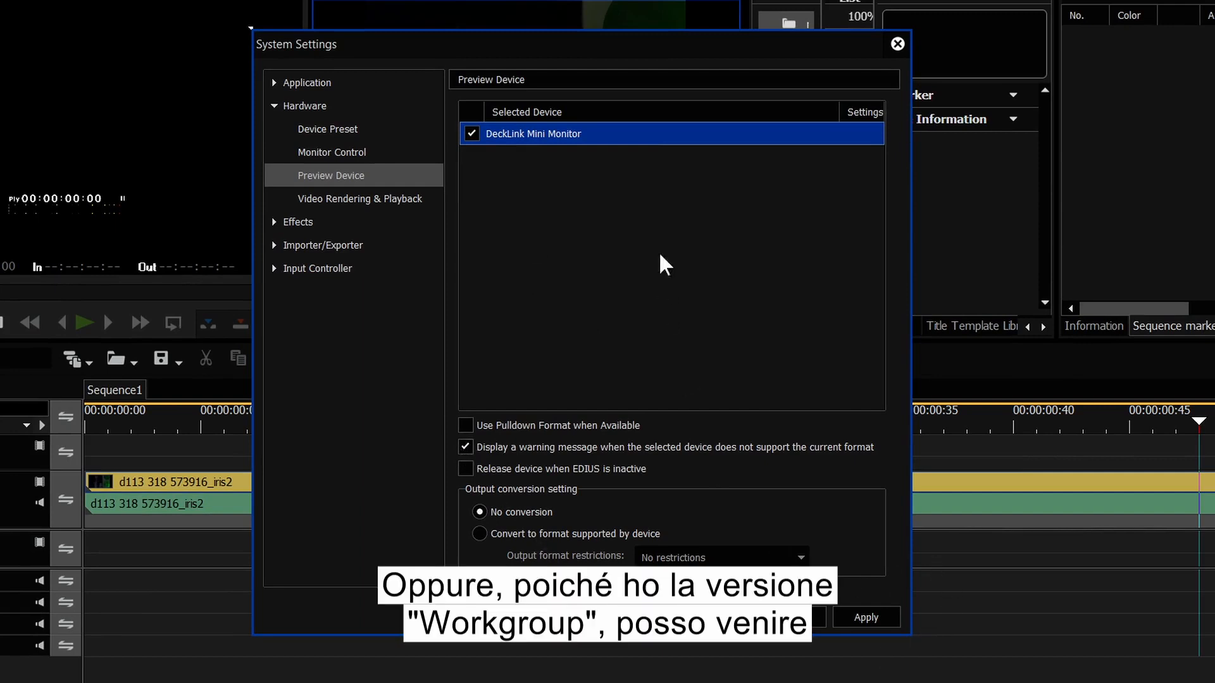
left_click(480, 534)
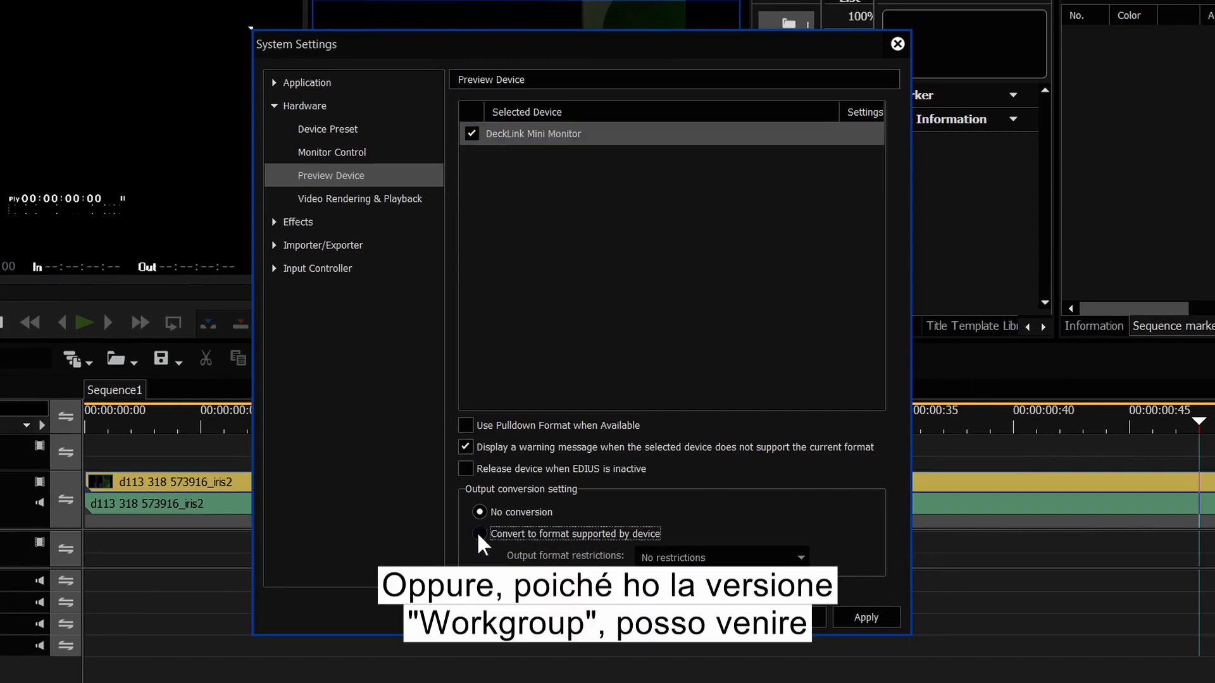
Step: Restrict output format to 'Up to 1920x1080 50/59.94i' and go to Hardware > Device Preset
left_click(718, 559)
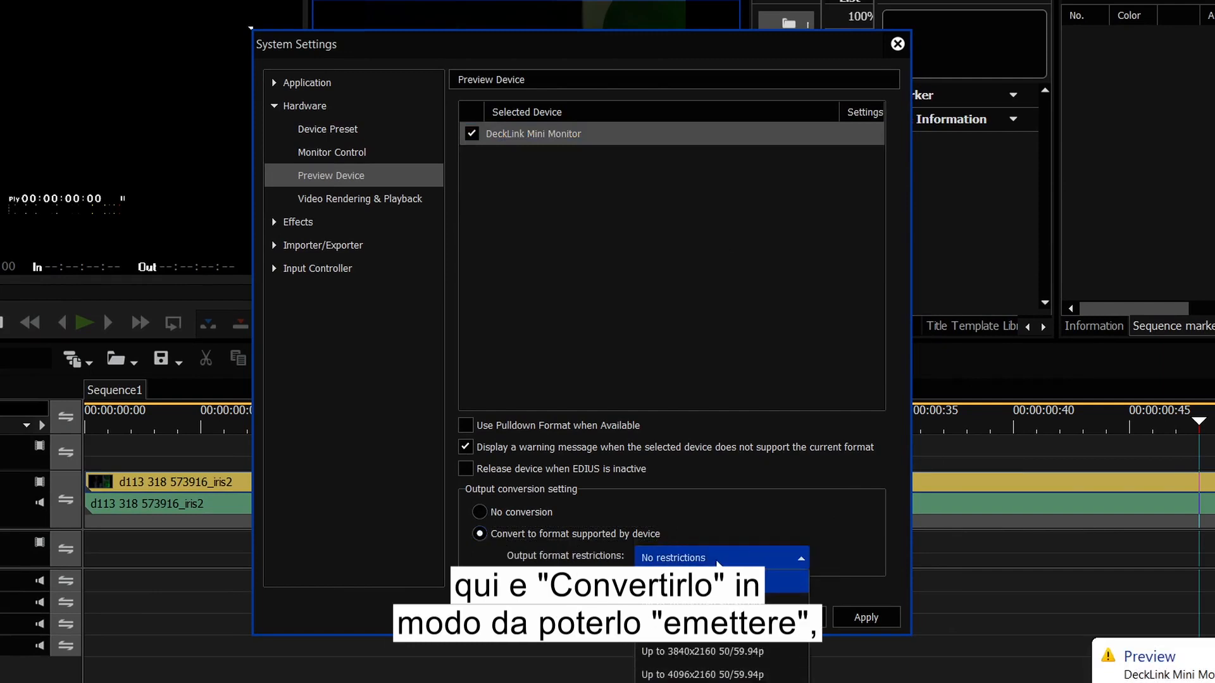
left_click(722, 599)
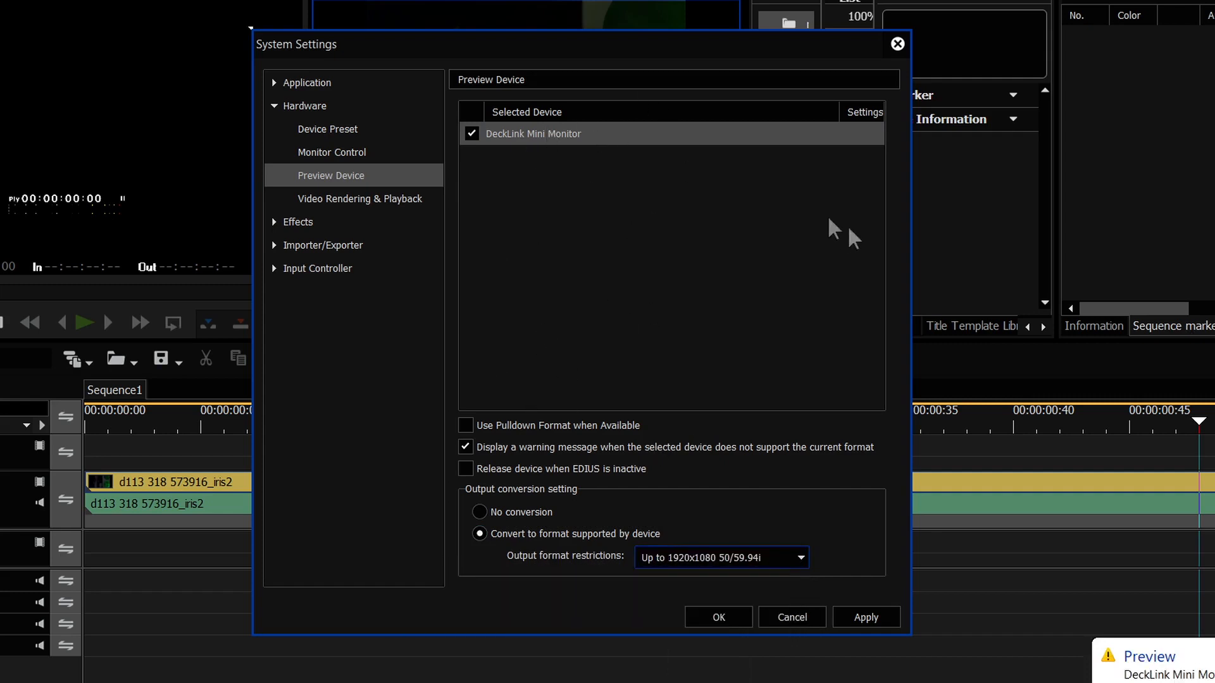
left_click(364, 135)
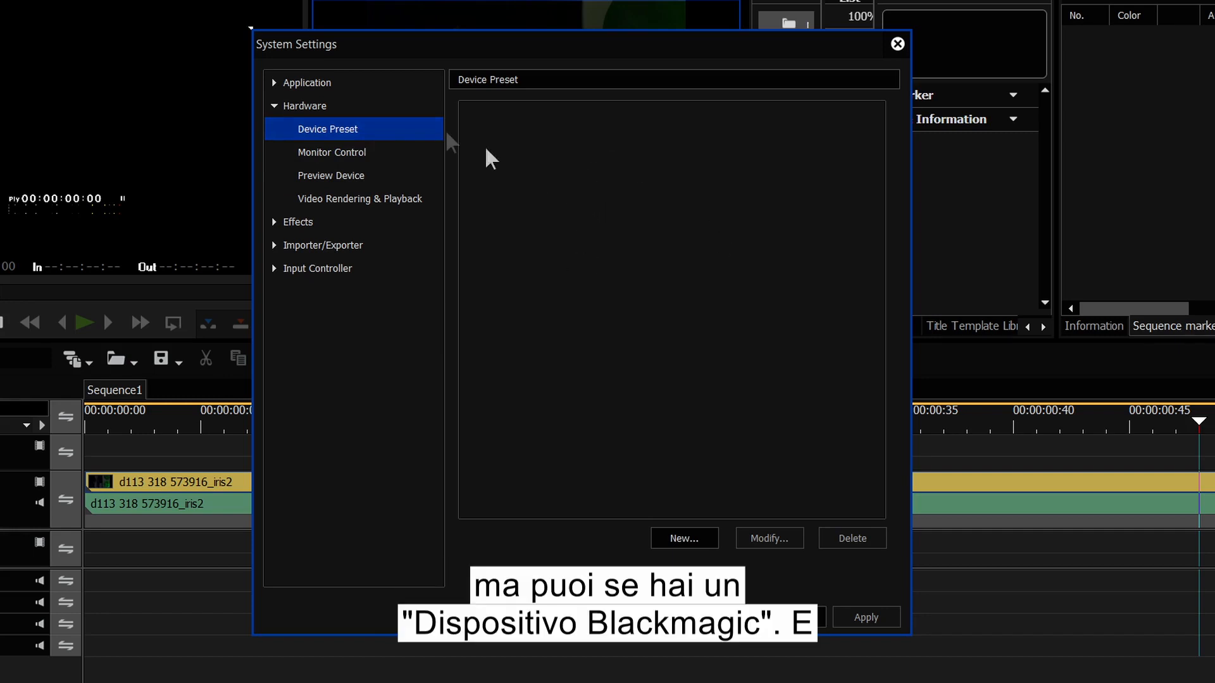
Step: Expand the Importer/Exporter settings and view the Still Image format settings
left_click(285, 246)
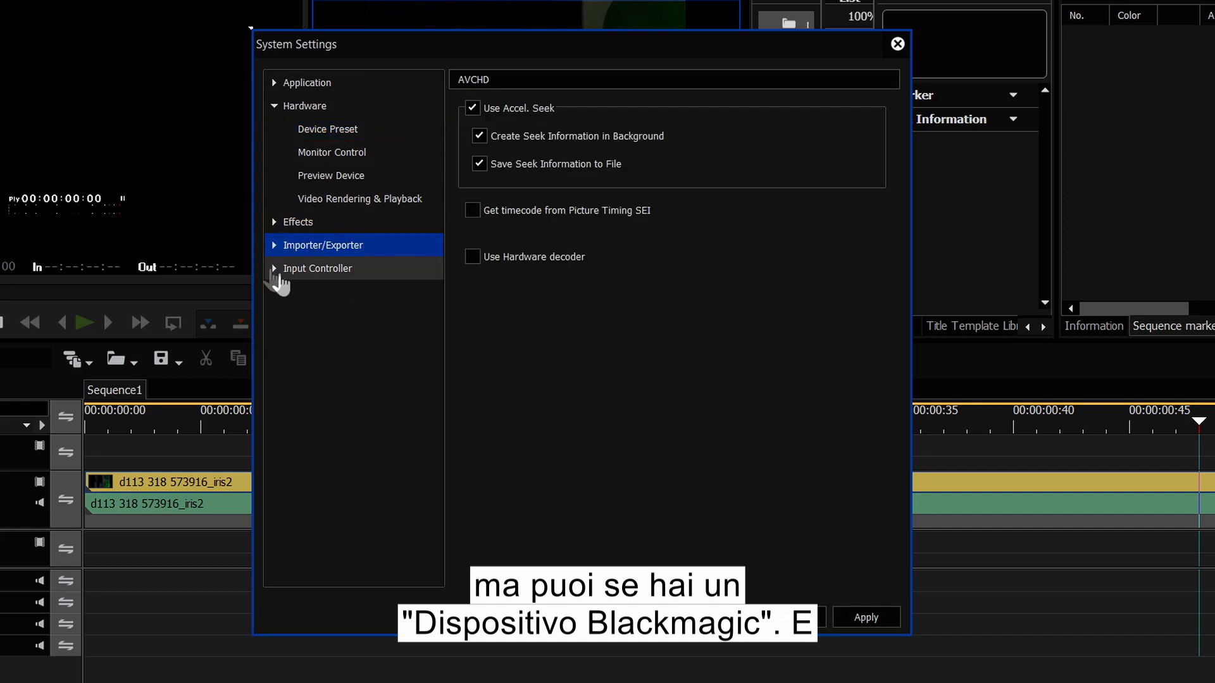
left_click(273, 246)
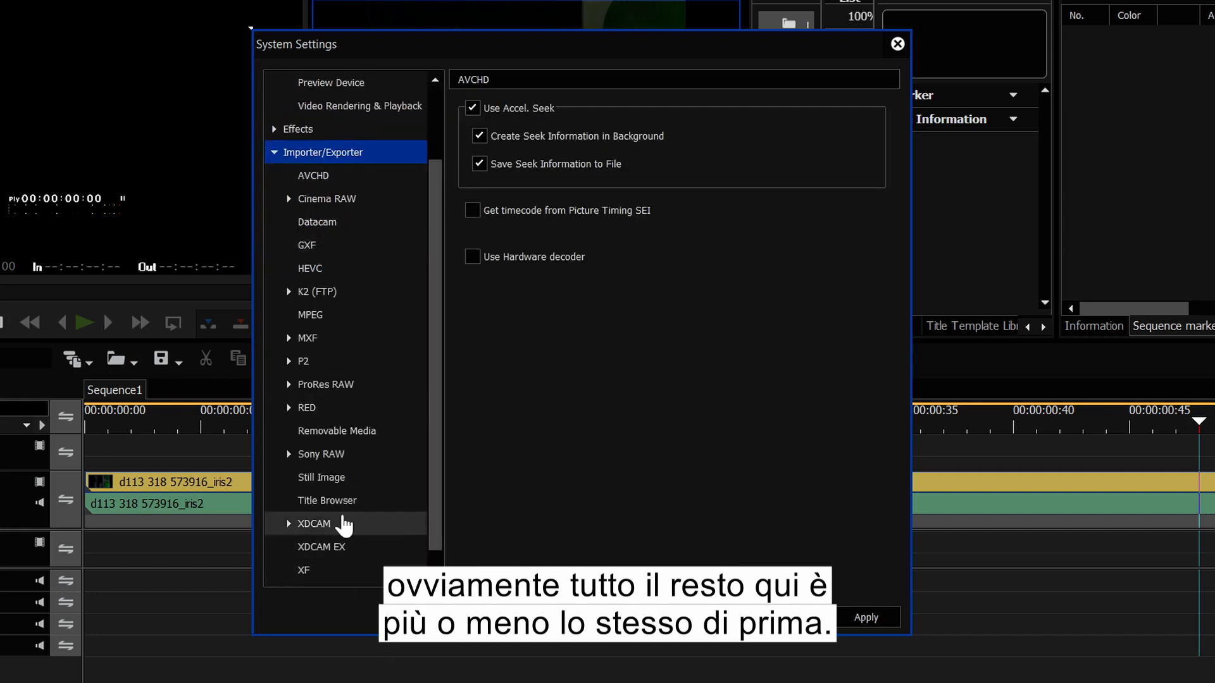
scroll(288, 513, "down", 1)
left_click(325, 455)
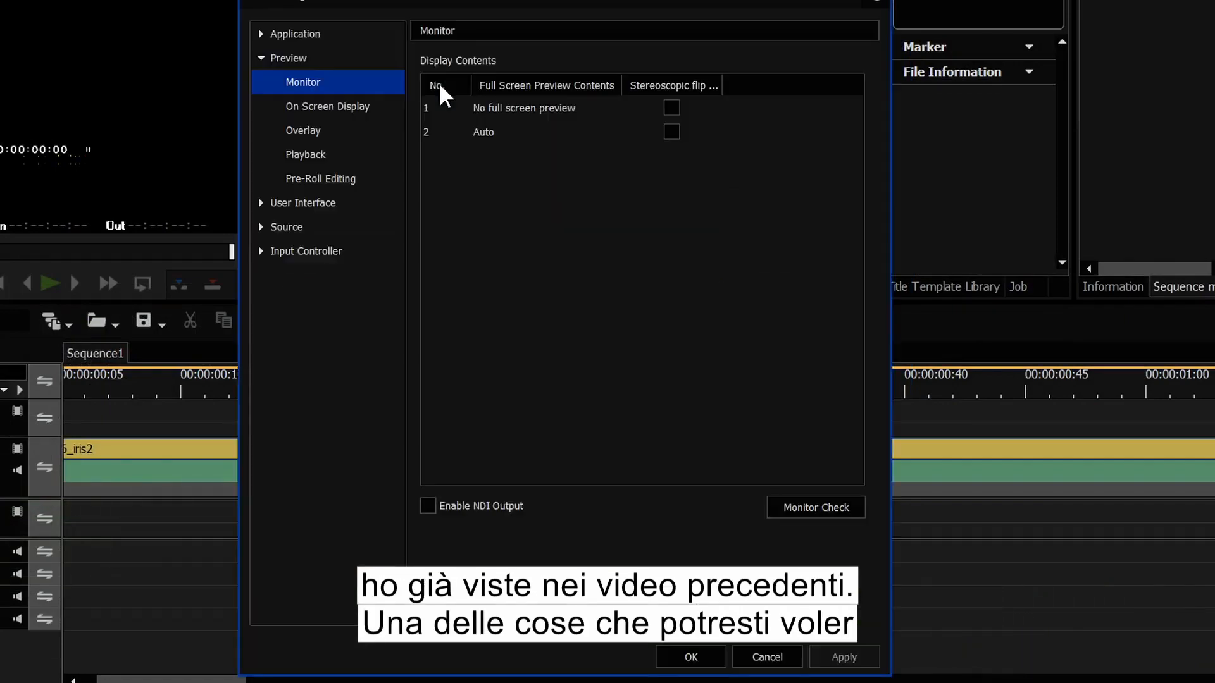
Step: Set Default Titler to VisTitle Express under Application > Other, then show Project settings
left_click(265, 39)
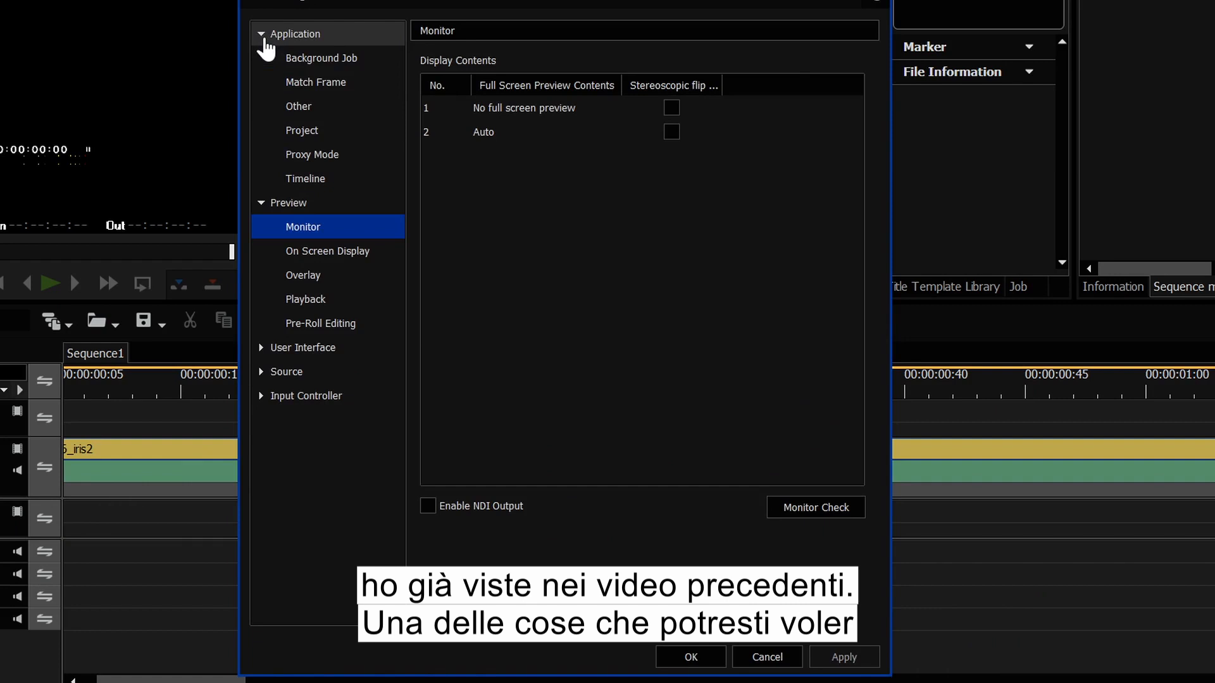
left_click(307, 108)
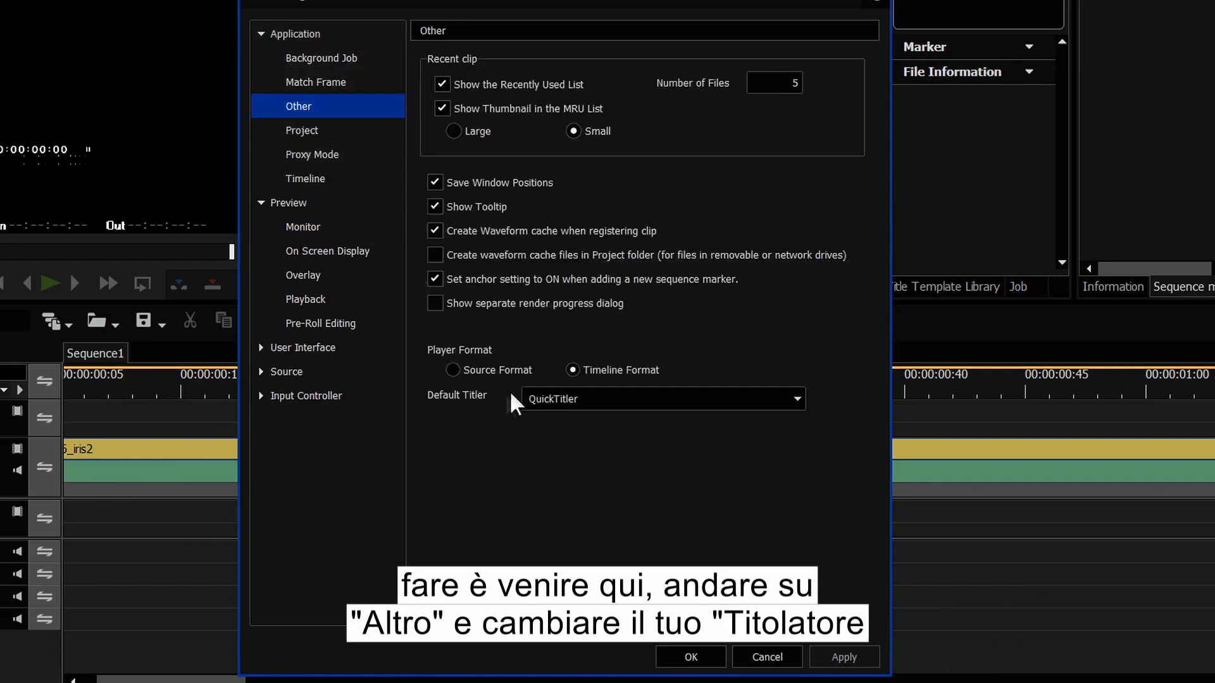
left_click(575, 399)
left_click(584, 449)
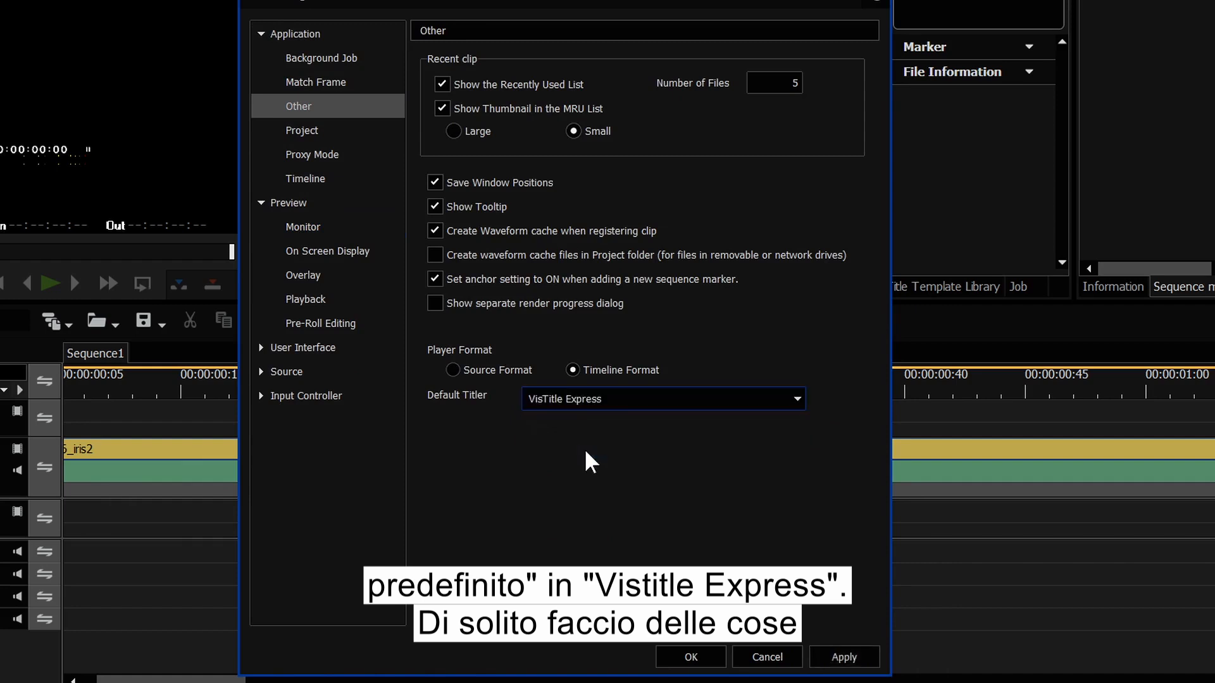
left_click(304, 133)
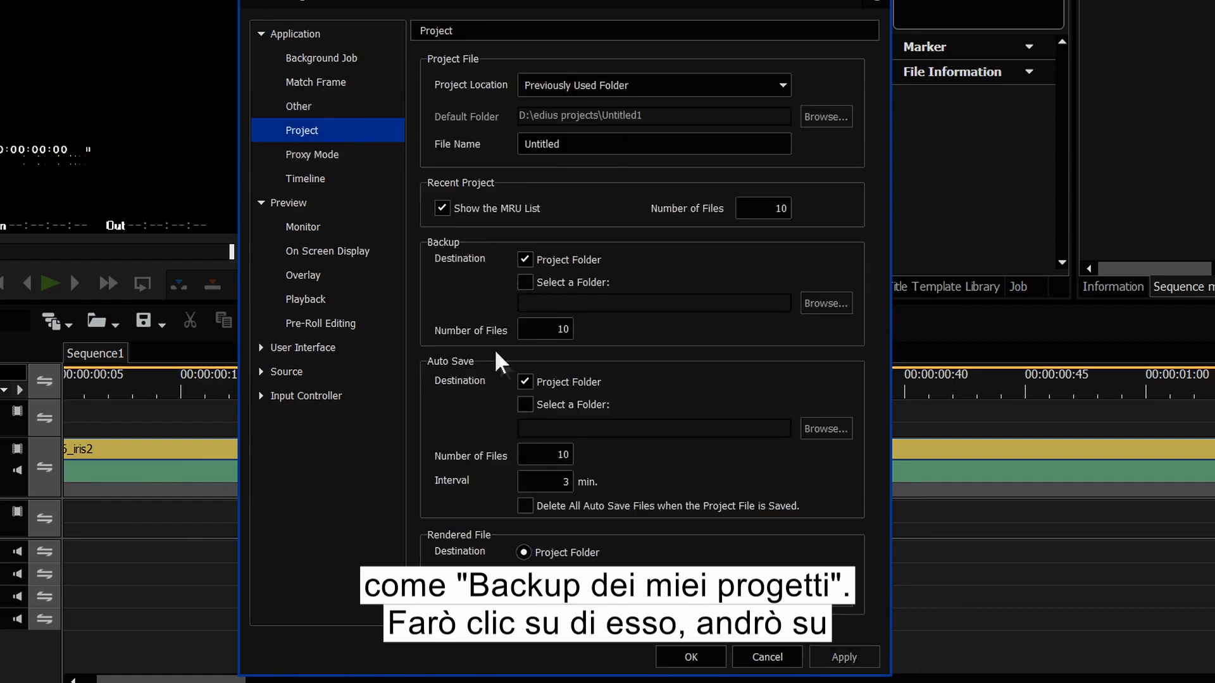
Step: Add OneDrive\edius projects as the extra project backup folder, then show Proxy Mode settings
left_click(526, 283)
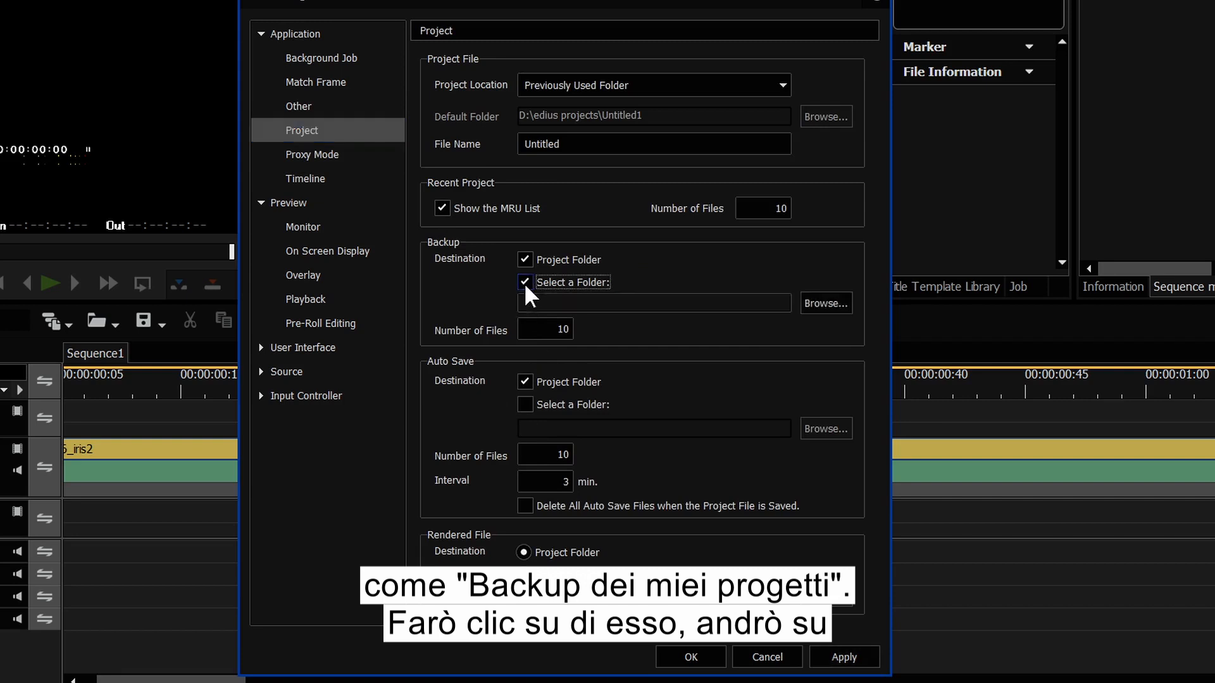
left_click(844, 304)
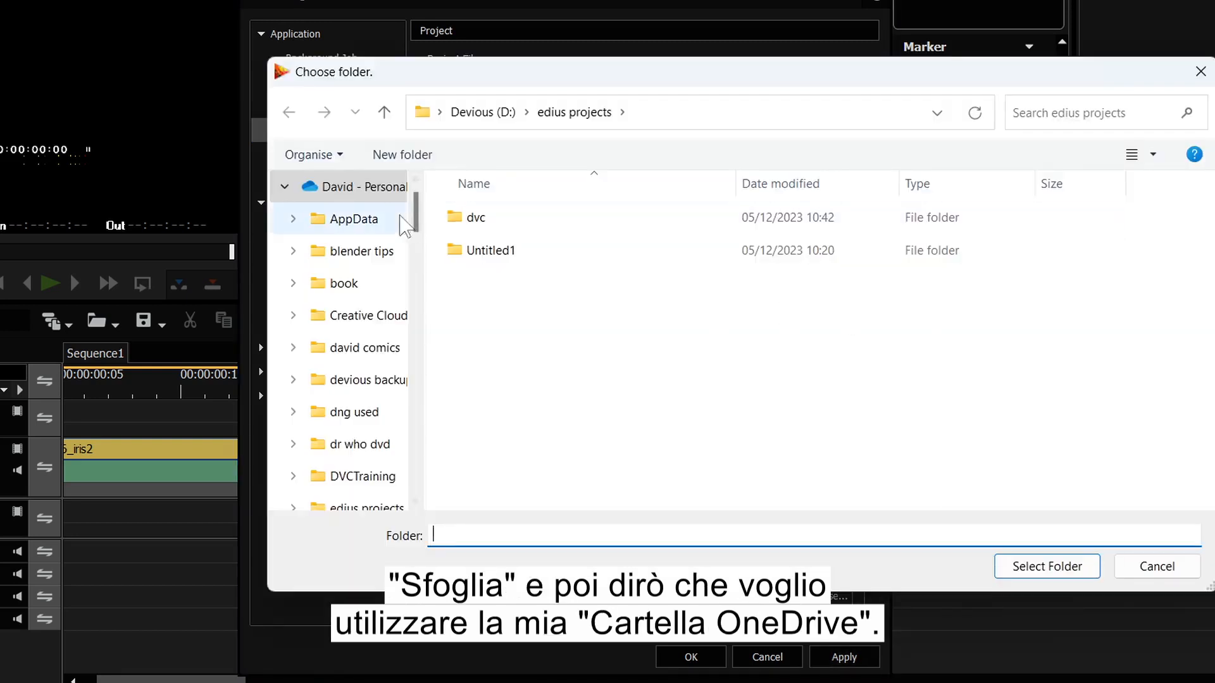
scroll(341, 443, "down", 1)
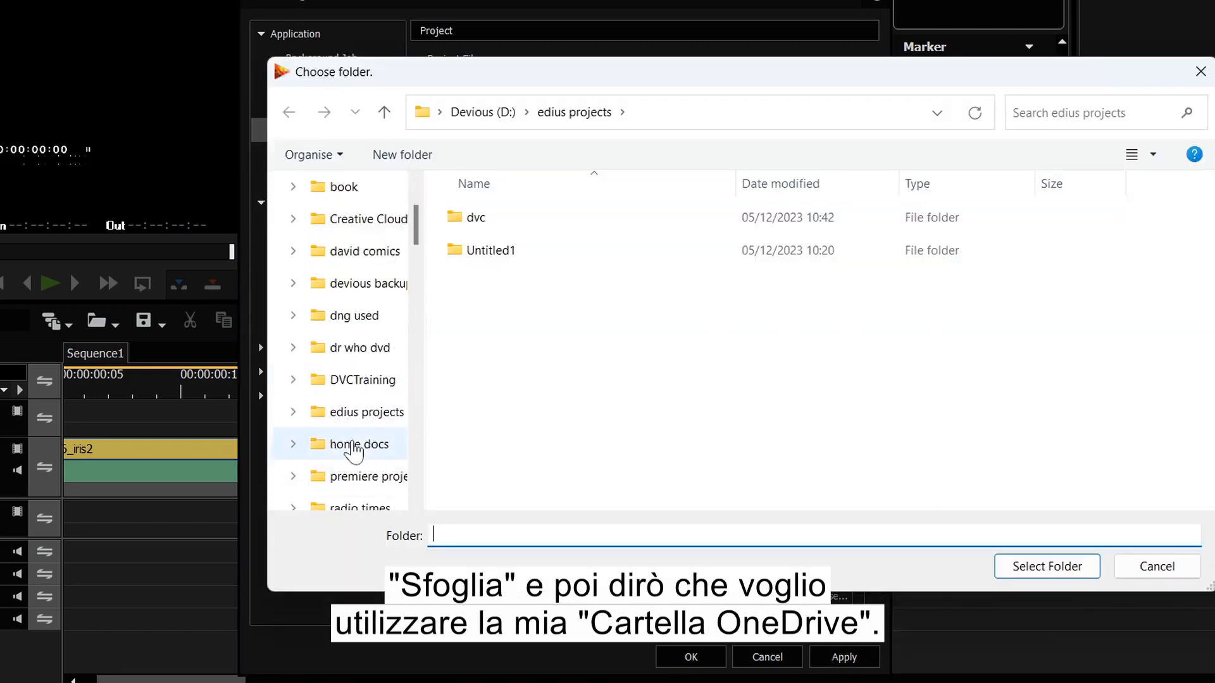
left_click(360, 417)
left_click(1046, 642)
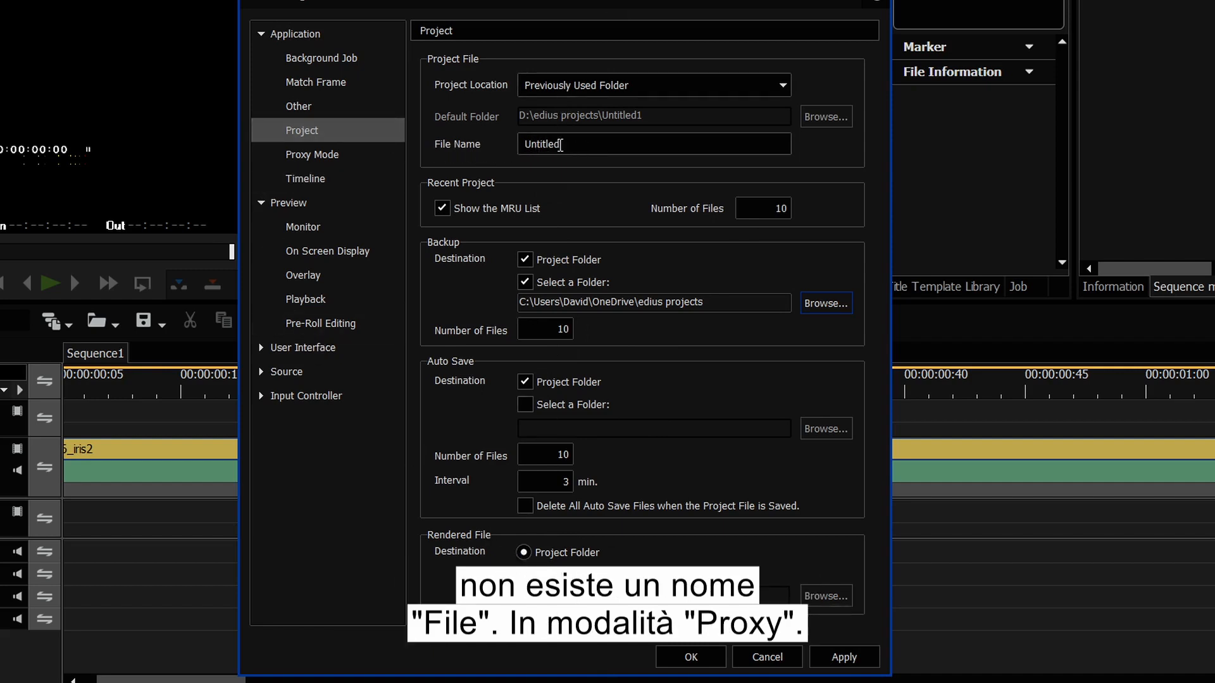
left_click(312, 154)
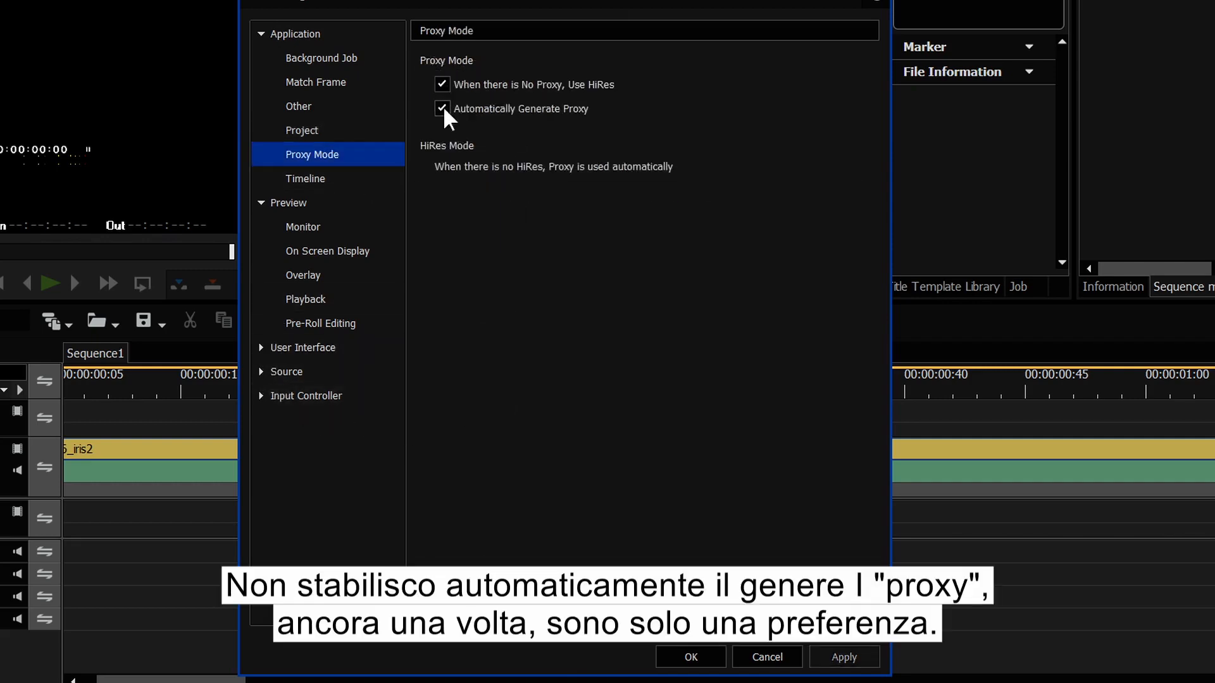
Step: In Timeline settings, default to Ripple Mode on and Overwrite edit mode
left_click(318, 182)
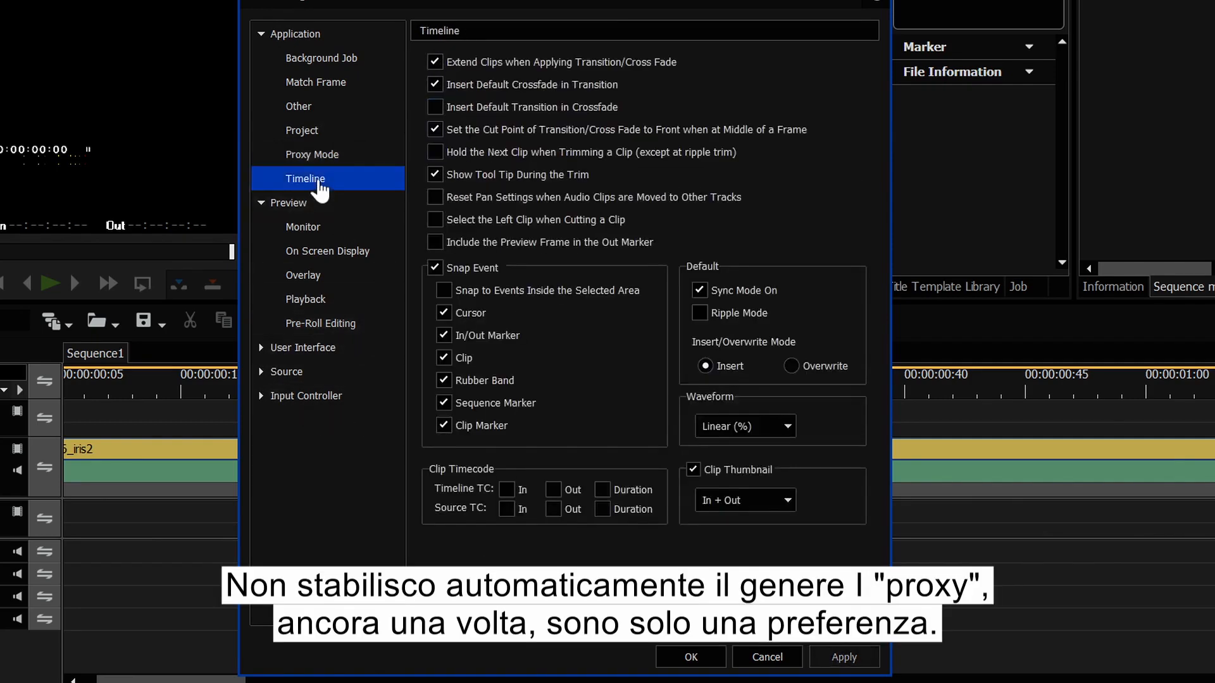
left_click(700, 313)
left_click(791, 367)
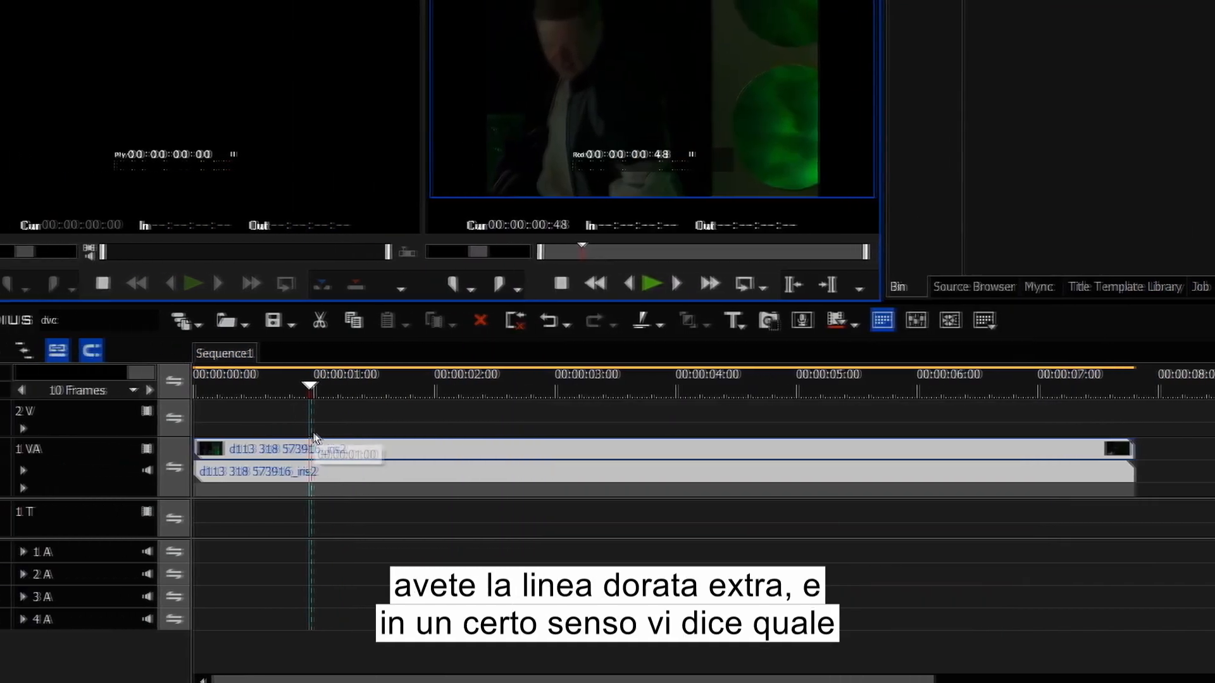
Step: Step the timeline scale from Fit through 5 and 2 Frames to 1 Frame, then reopen User Settings
left_click(24, 389)
left_click(48, 389)
left_click(48, 390)
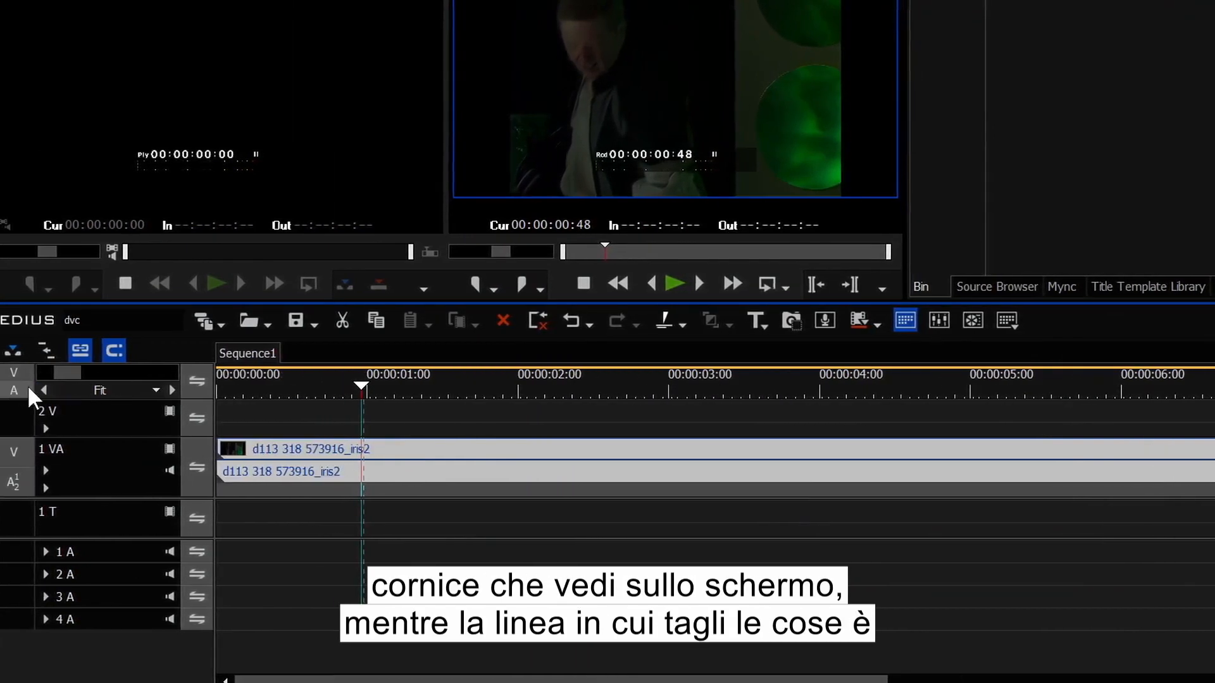
left_click(44, 389)
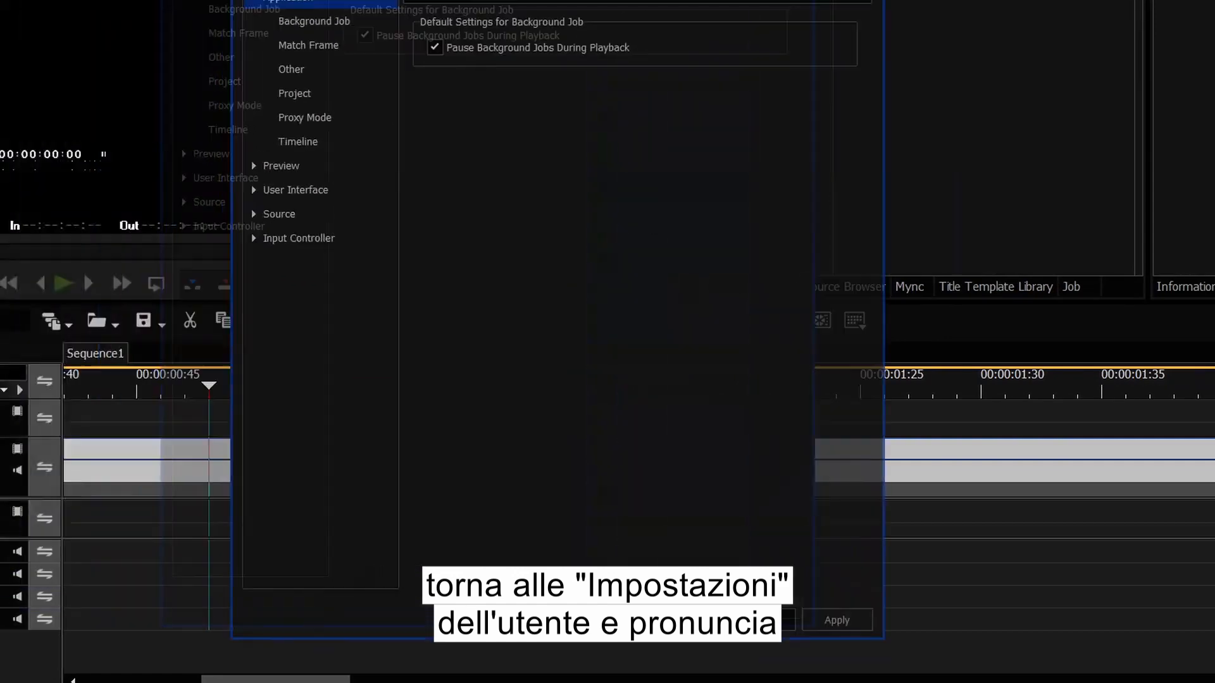
left_click(542, 224)
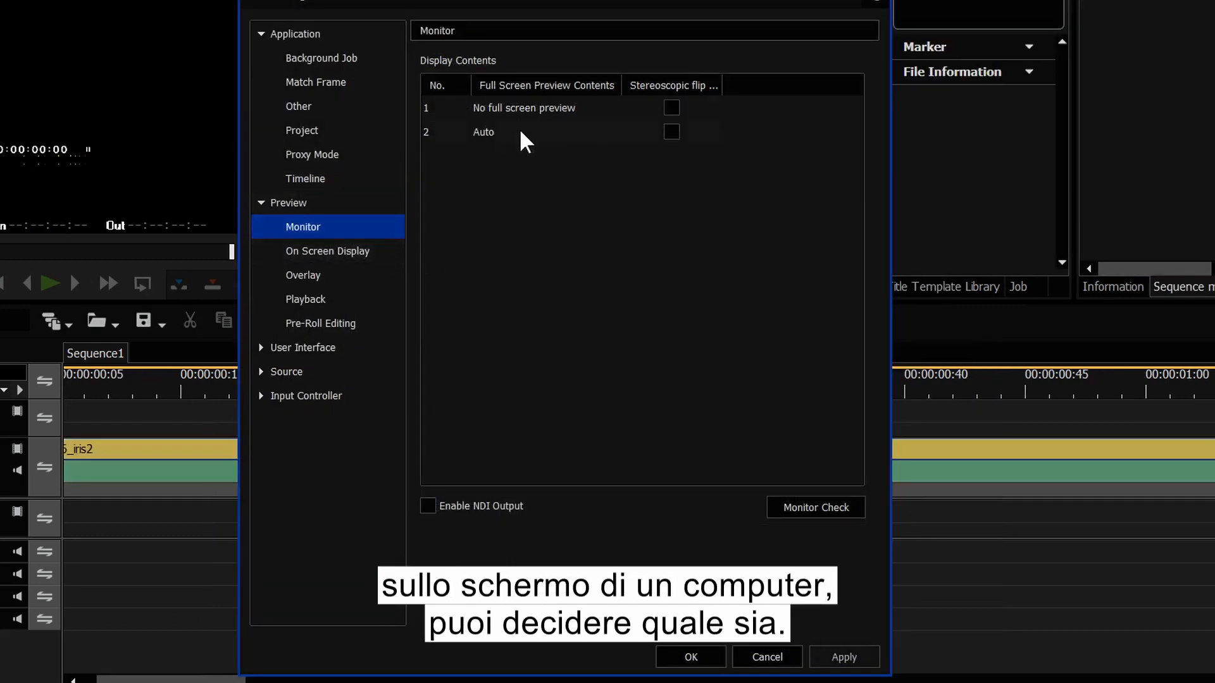
Step: In Preview > Playback, keep playing when adding from Player and when trimming, and show correct frame when scrubbing
left_click(330, 255)
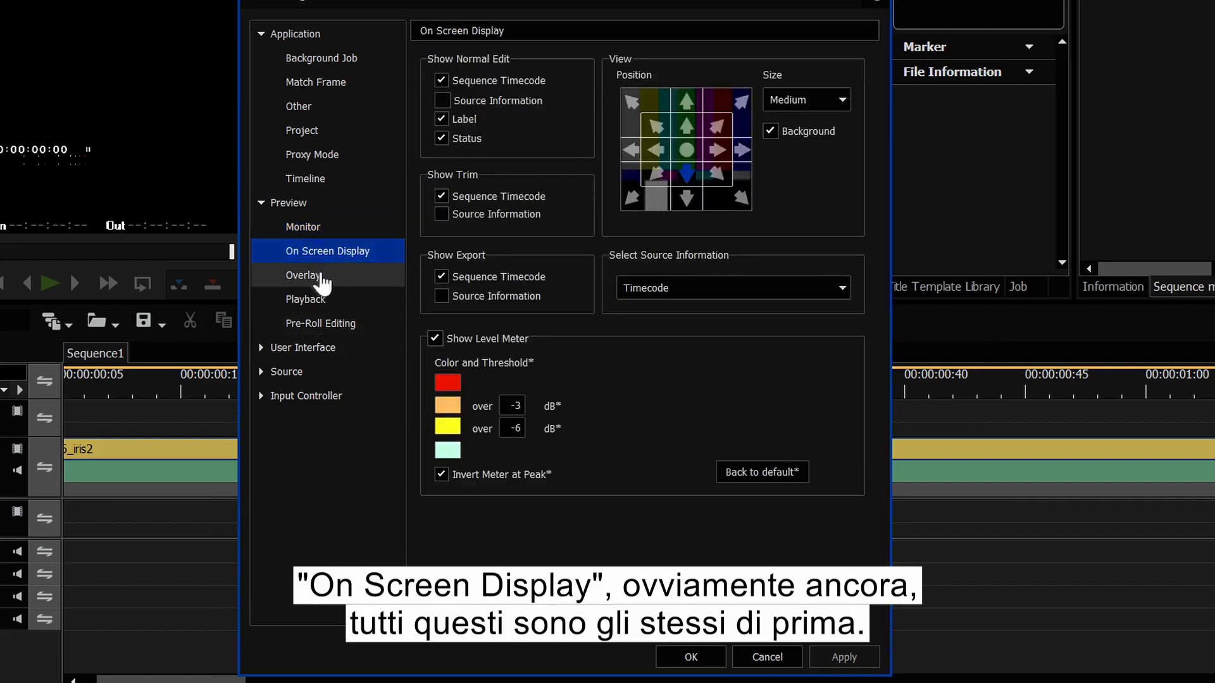
left_click(316, 276)
left_click(331, 303)
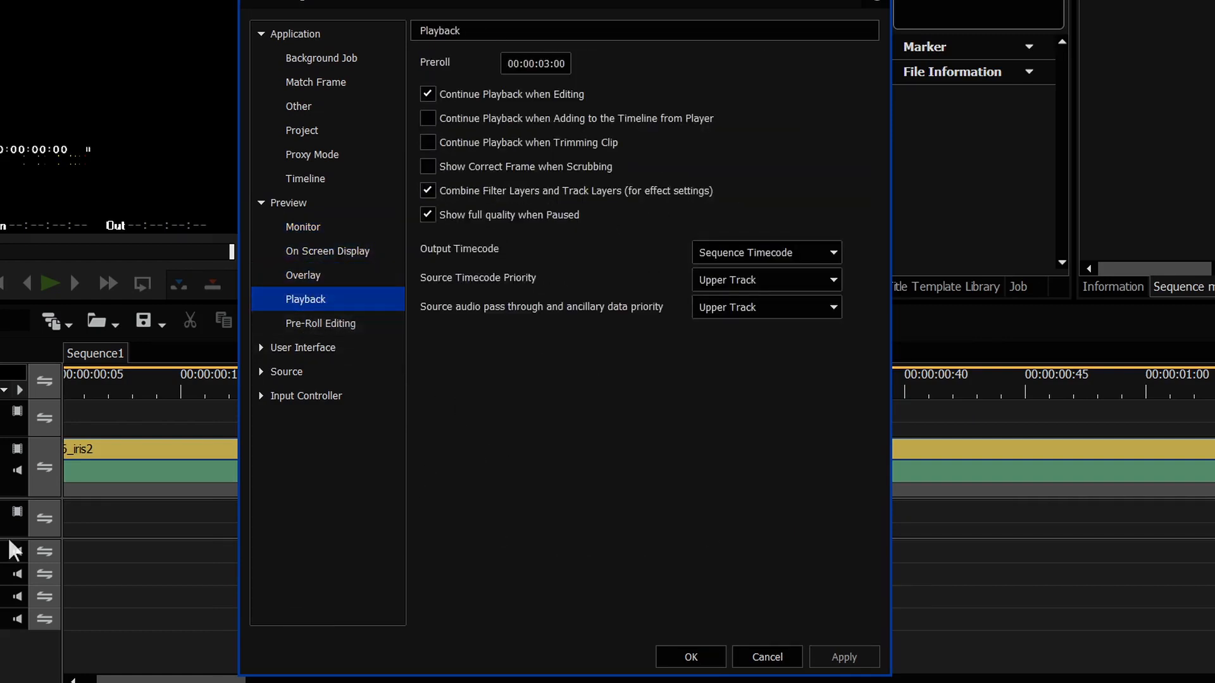
left_click(427, 166)
left_click(428, 143)
left_click(428, 118)
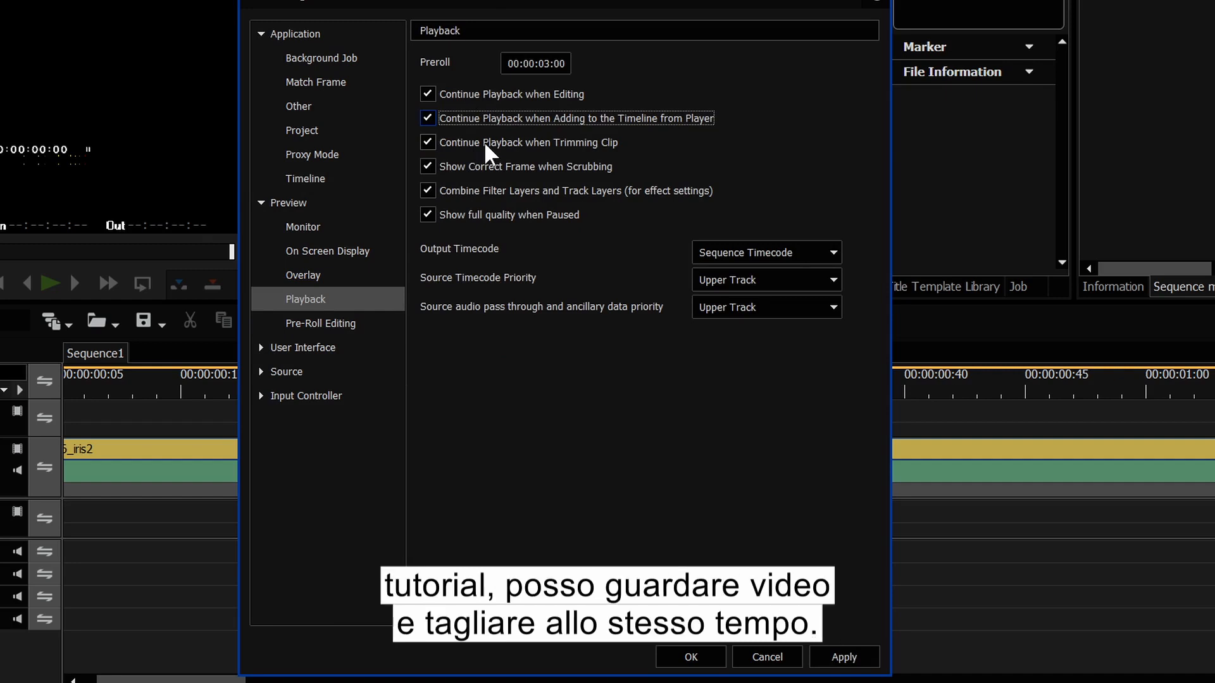
Step: Look through the User Interface pages and settle on the Button customisation page
left_click(258, 354)
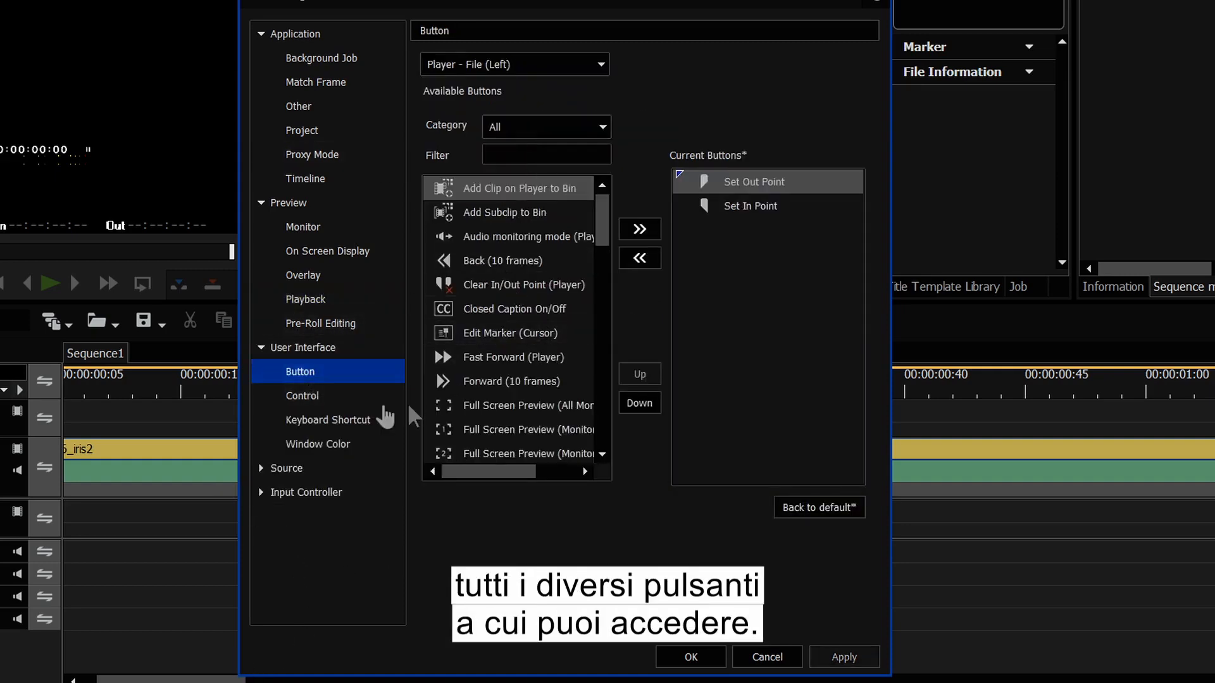
left_click(319, 397)
left_click(332, 421)
left_click(310, 374)
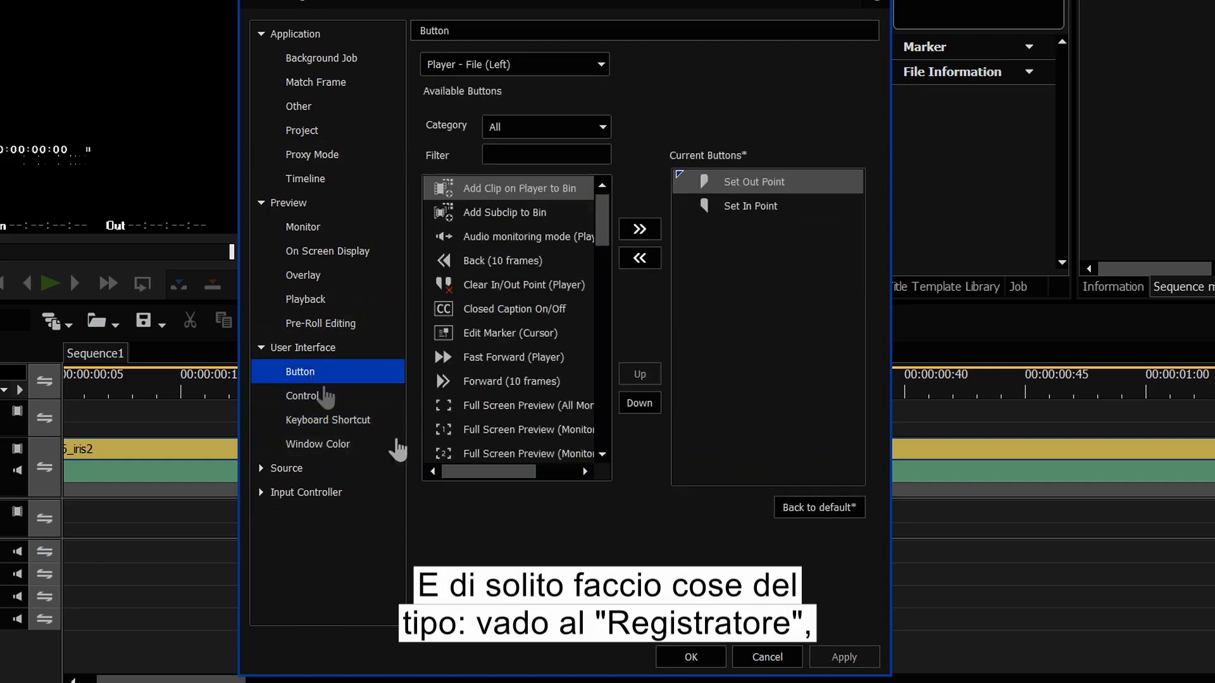
Step: Add Play(x1.5) to the Recorder (Center - Right) buttons, apply it, and check the recorder
left_click(498, 65)
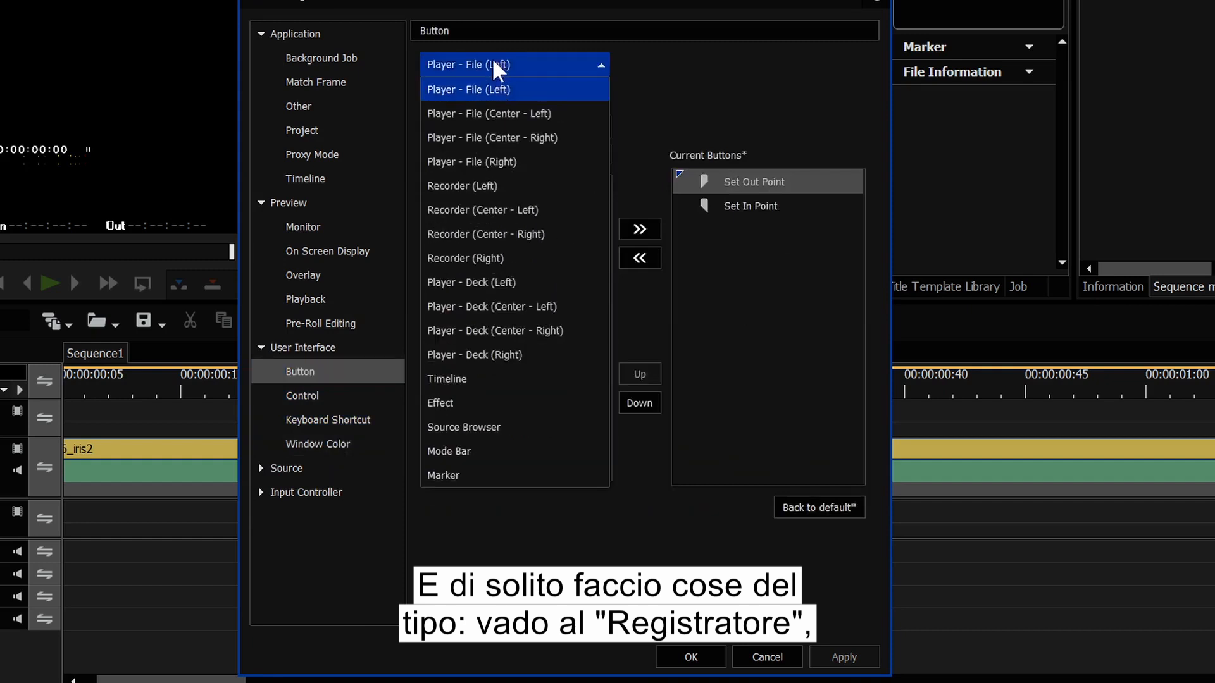
left_click(477, 234)
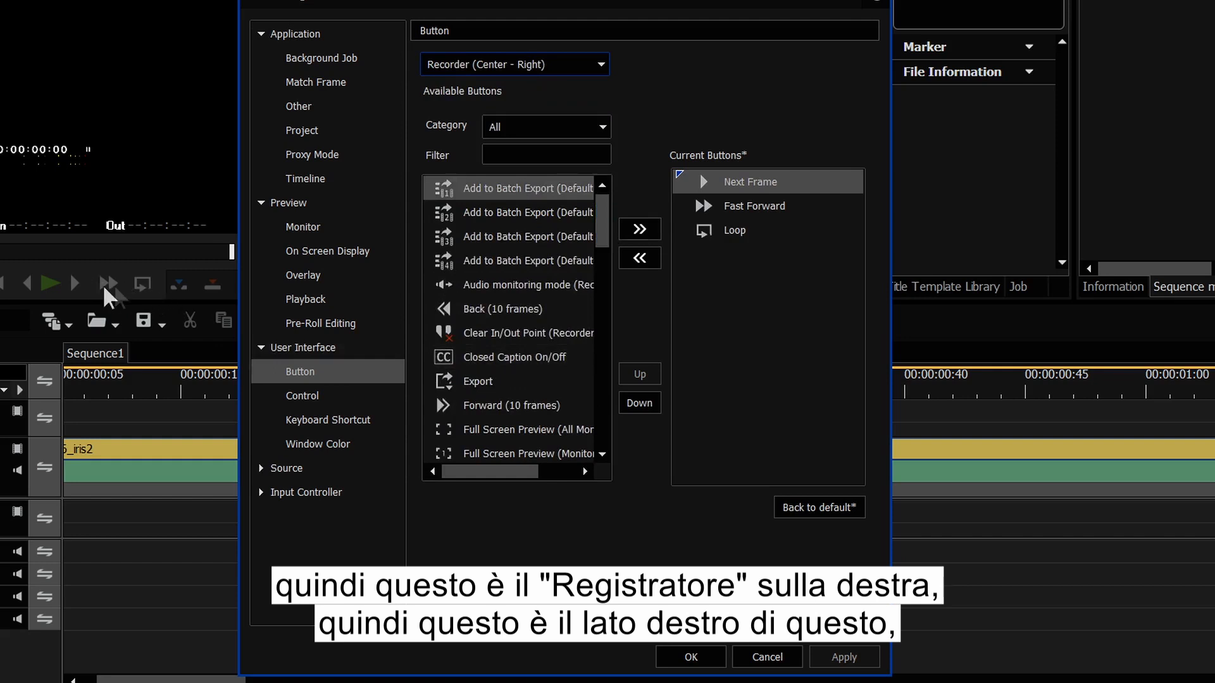
left_click_drag(605, 231, 588, 324)
double_click(488, 427)
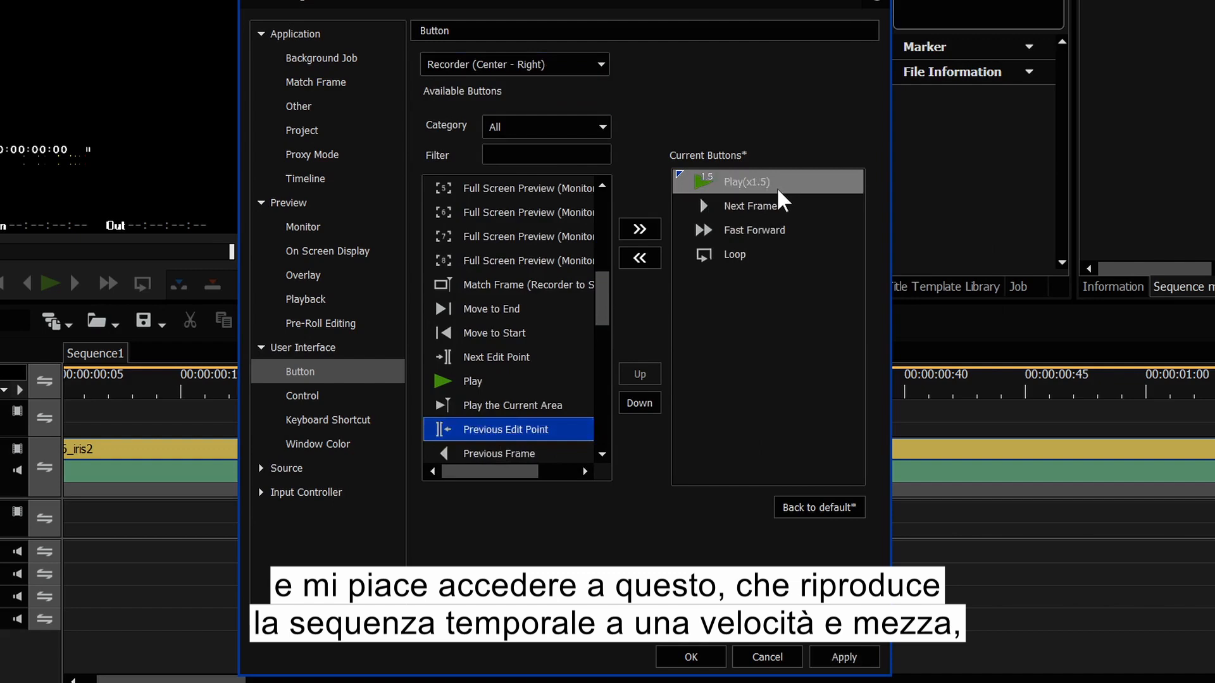
left_click(864, 661)
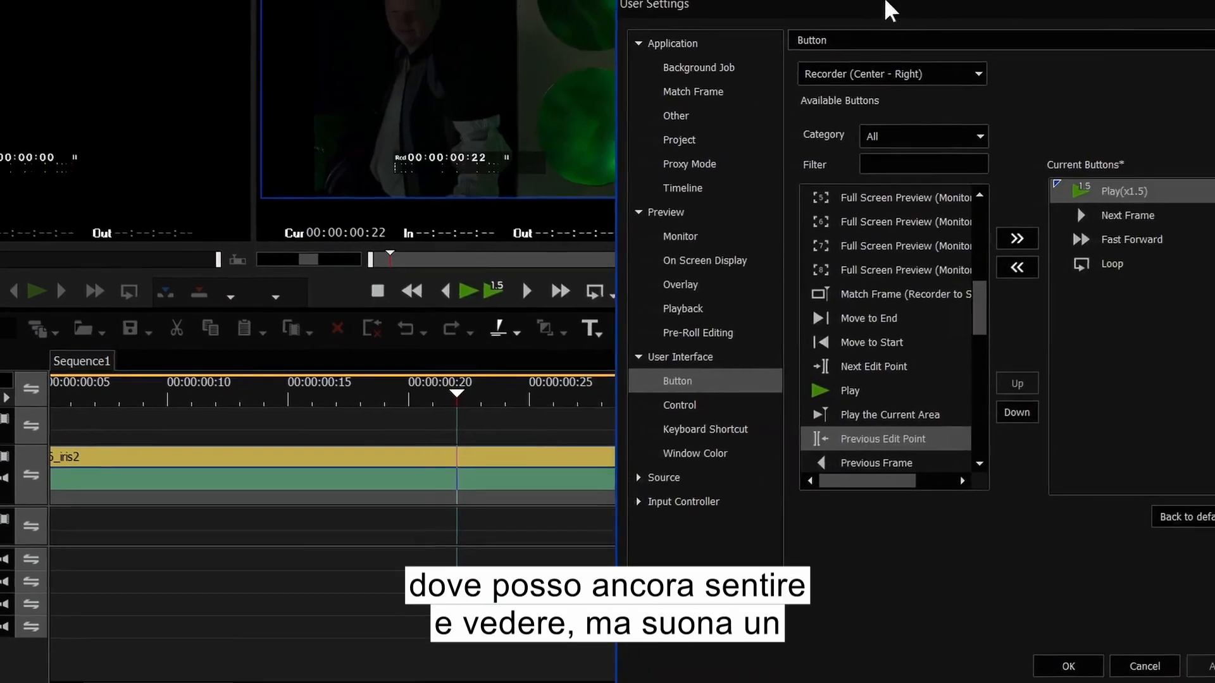
left_click_drag(877, 8, 801, 1)
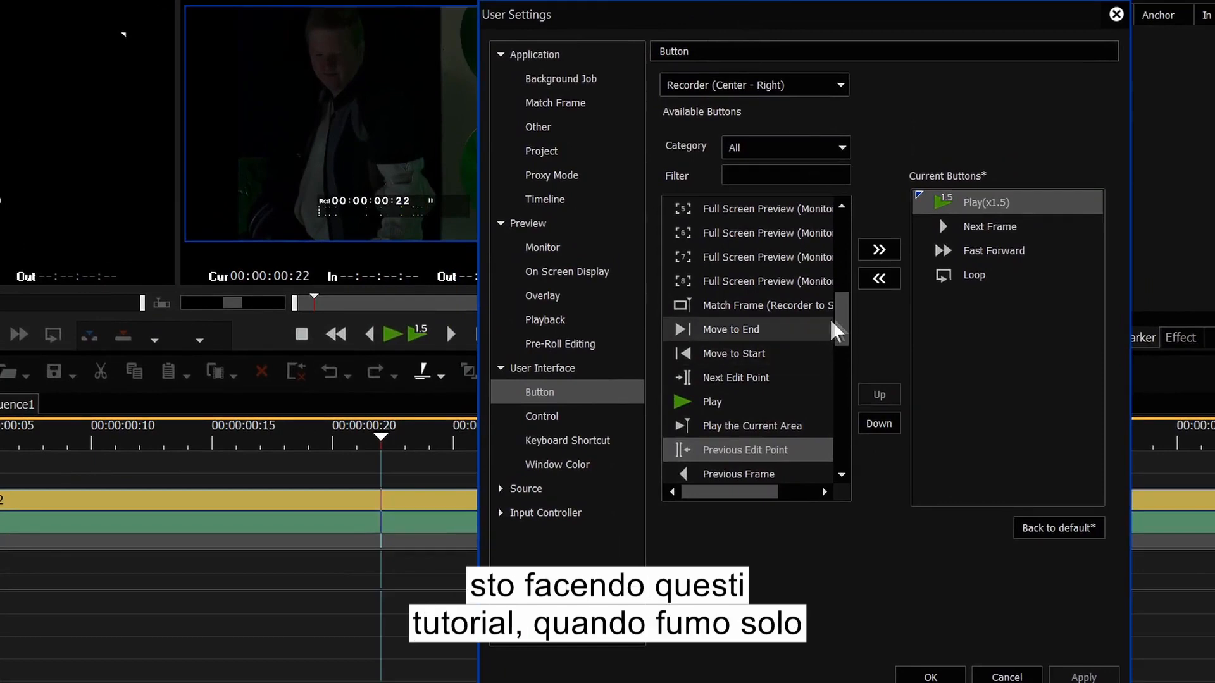
left_click_drag(842, 320, 785, 158)
left_click(739, 86)
Step: Switch to Timeline buttons and add Fade-out and Fade-in after Set Default Transition
left_click(686, 399)
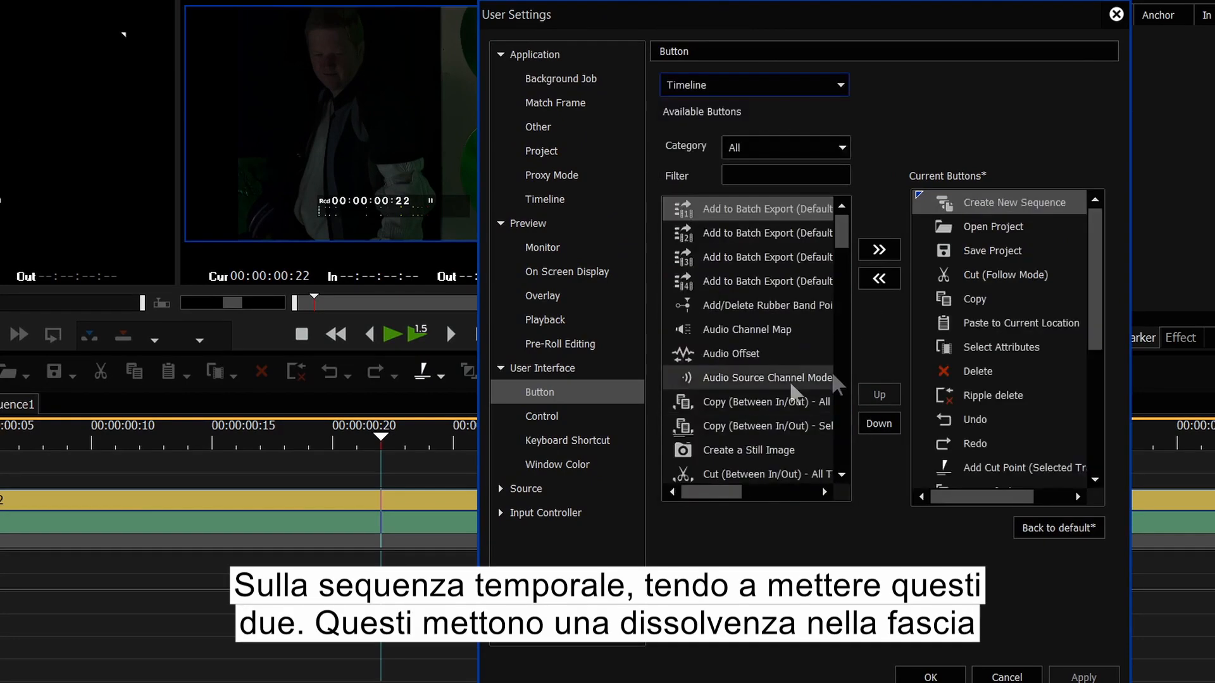
left_click_drag(842, 231, 842, 240)
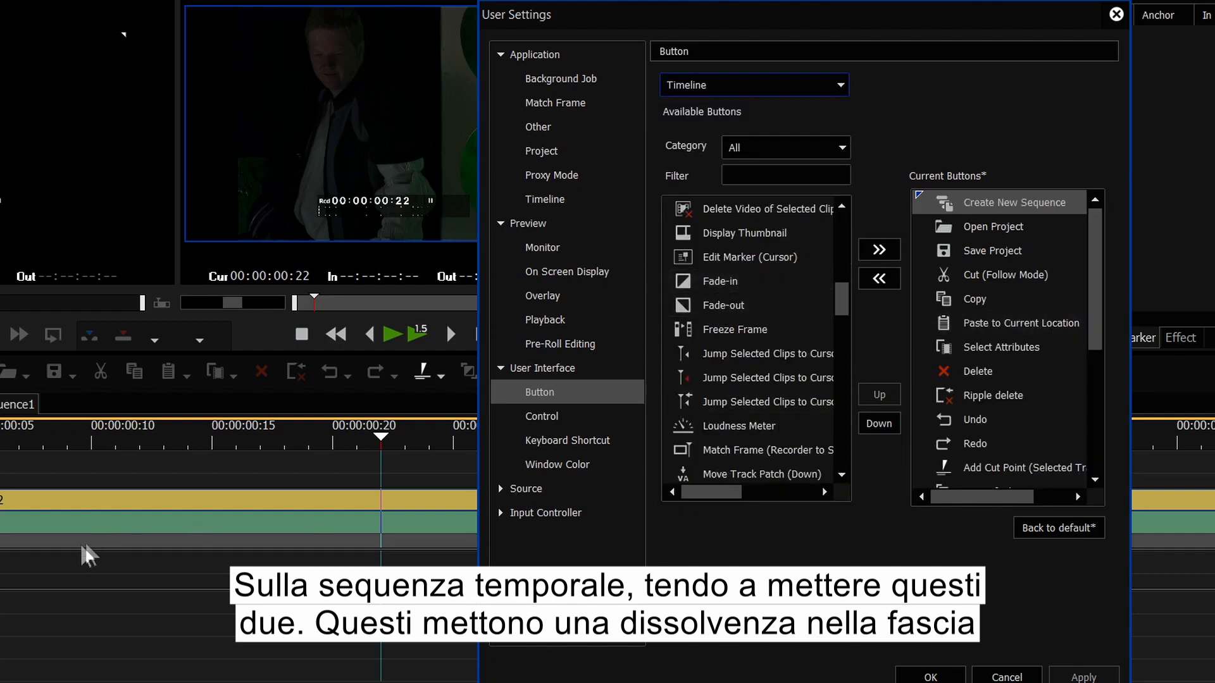
left_click_drag(1099, 346, 1091, 396)
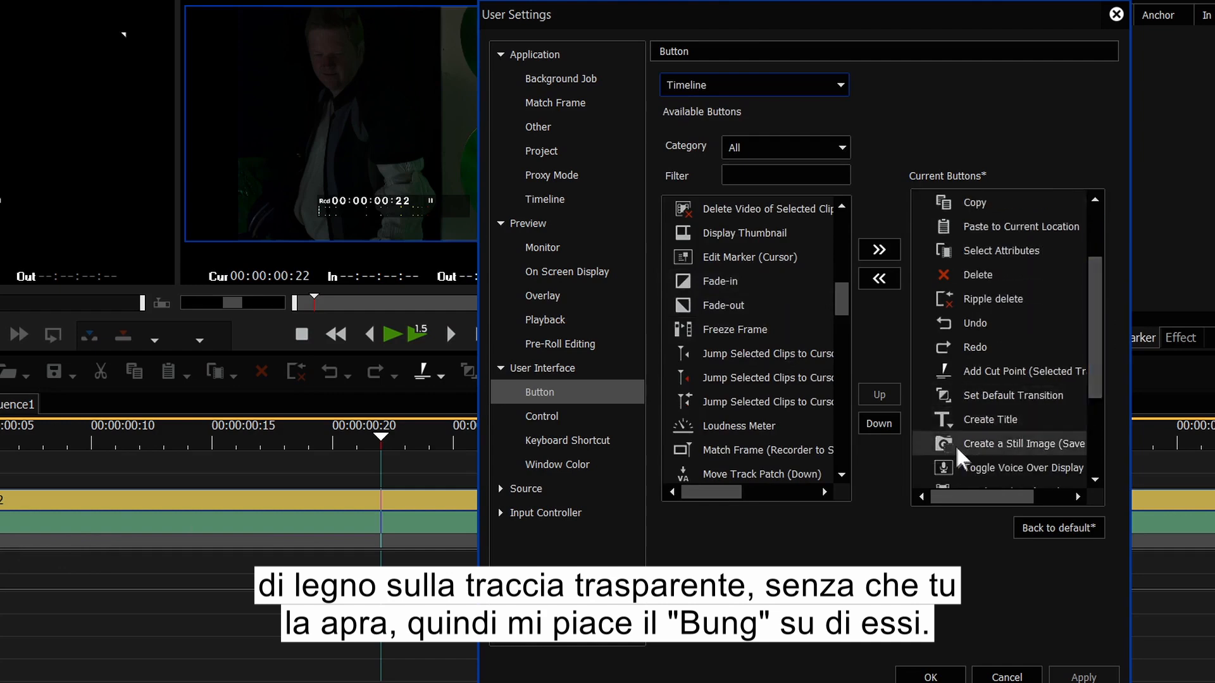
left_click(941, 418)
double_click(736, 307)
double_click(728, 284)
Step: Add the Toggle Extend Clips when Applying Transition/Cross Fade button to the Timeline buttons
left_click_drag(841, 306, 835, 437)
left_click(751, 425)
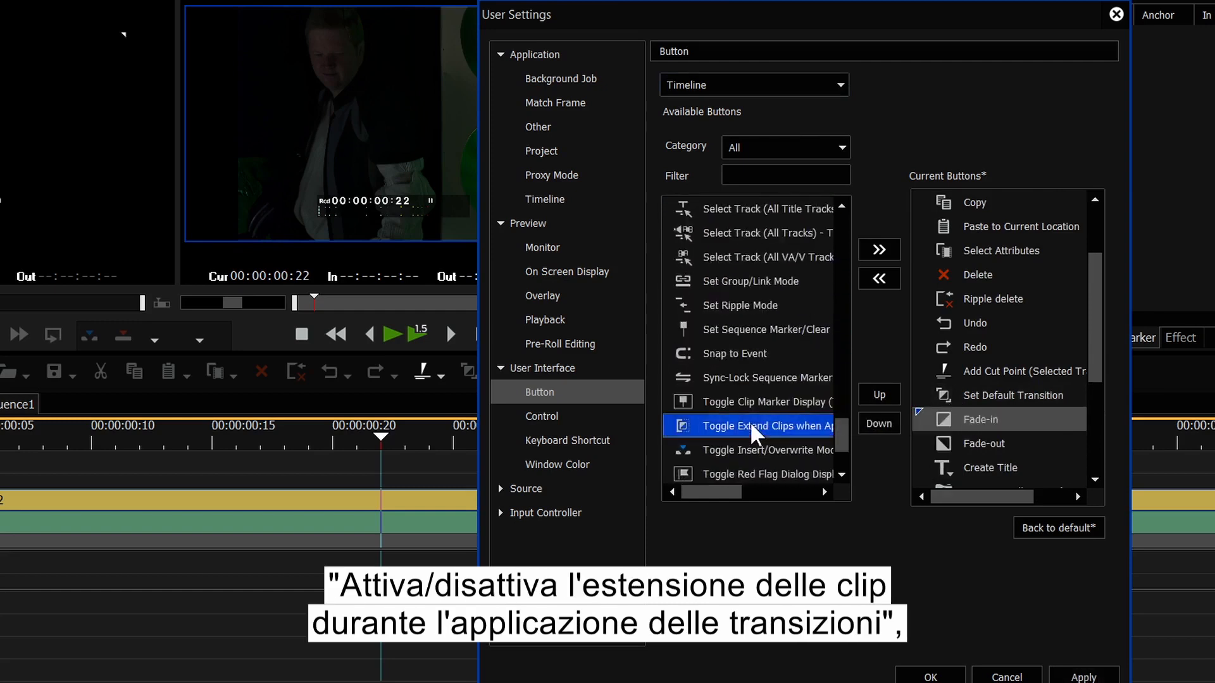
left_click(880, 251)
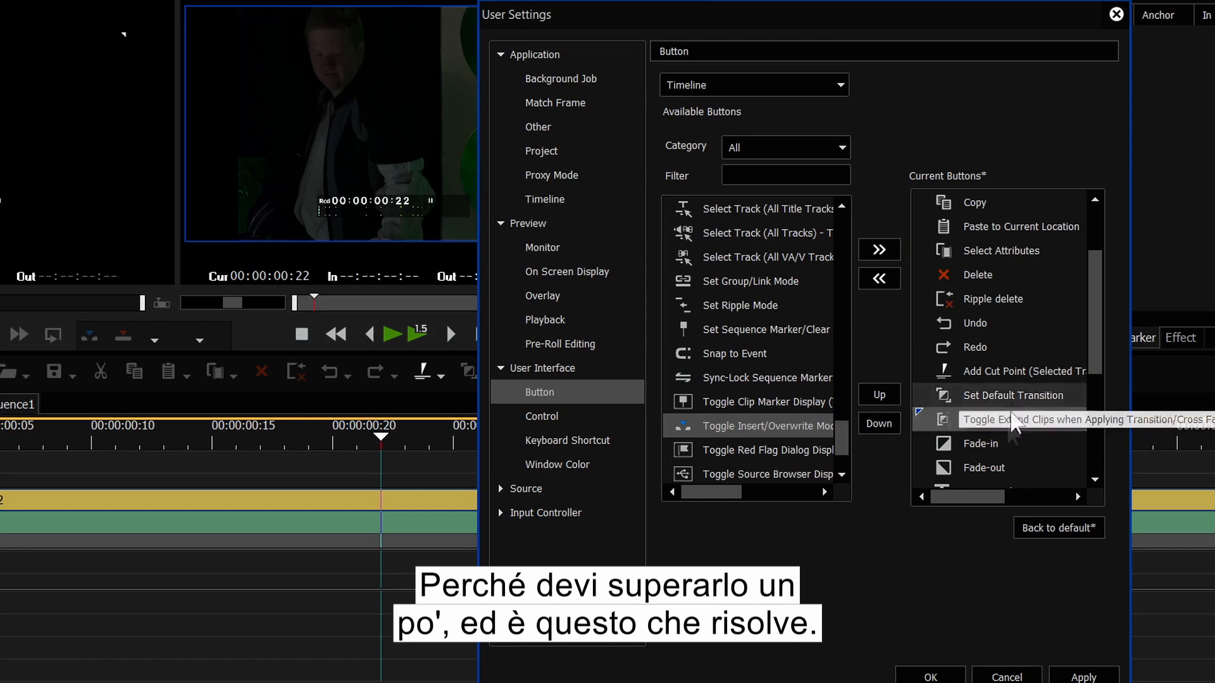
left_click_drag(836, 431, 842, 215)
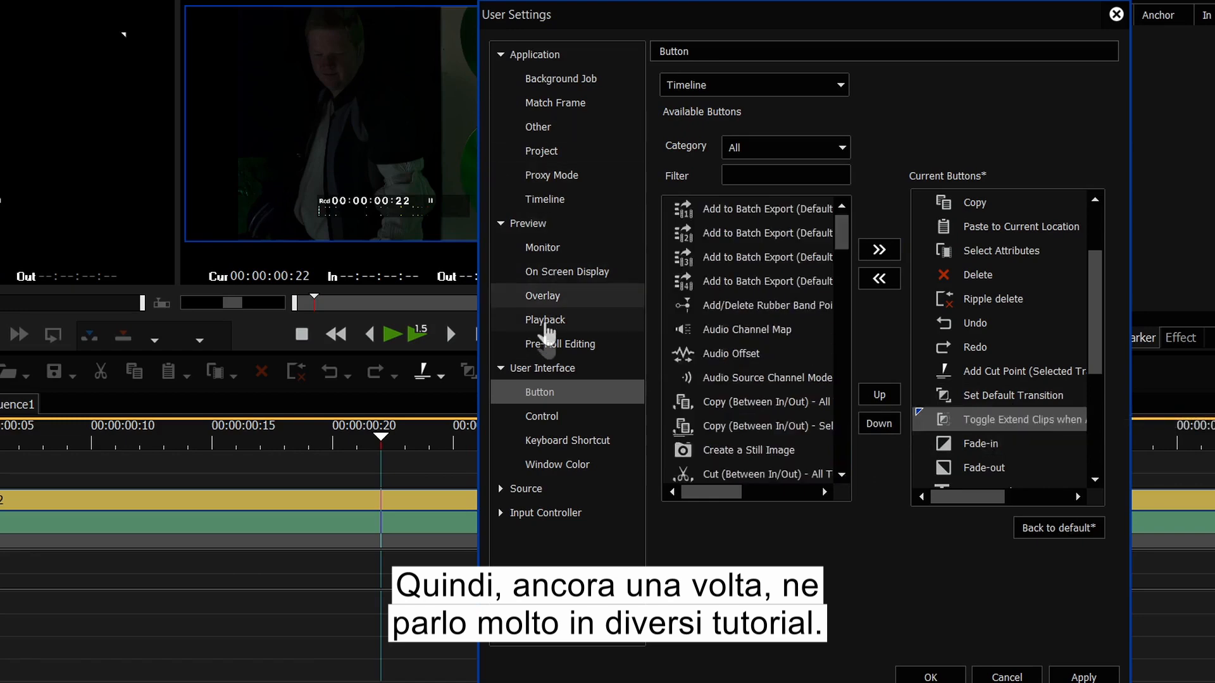
Step: Browse the Control, Keyboard Shortcut and Window Color pages, then collapse the settings groups
left_click(542, 417)
left_click(567, 440)
left_click(567, 464)
left_click(500, 489)
left_click(500, 55)
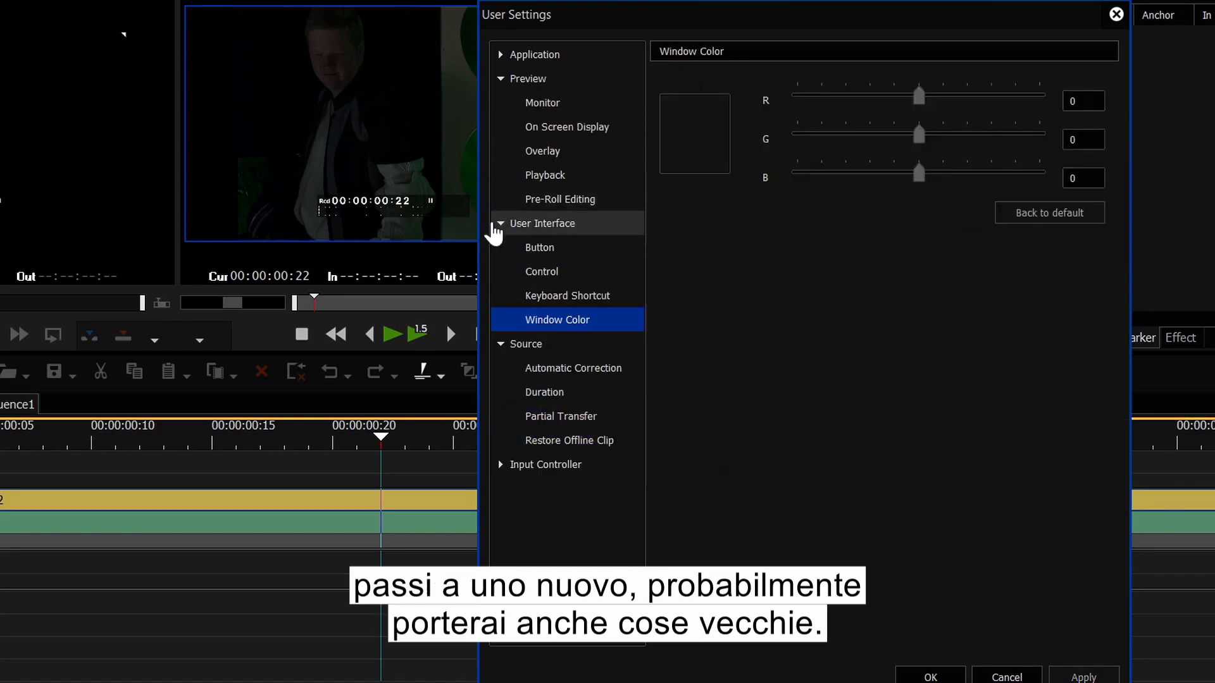
left_click(496, 228)
left_click(501, 224)
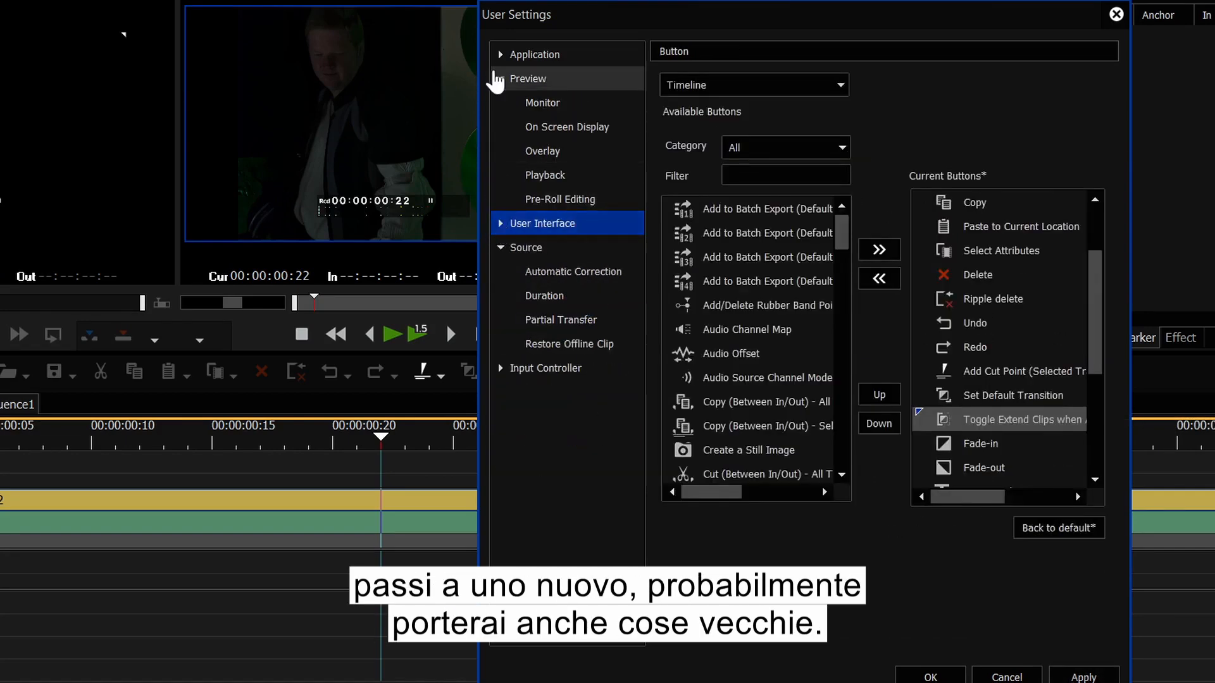
left_click(500, 78)
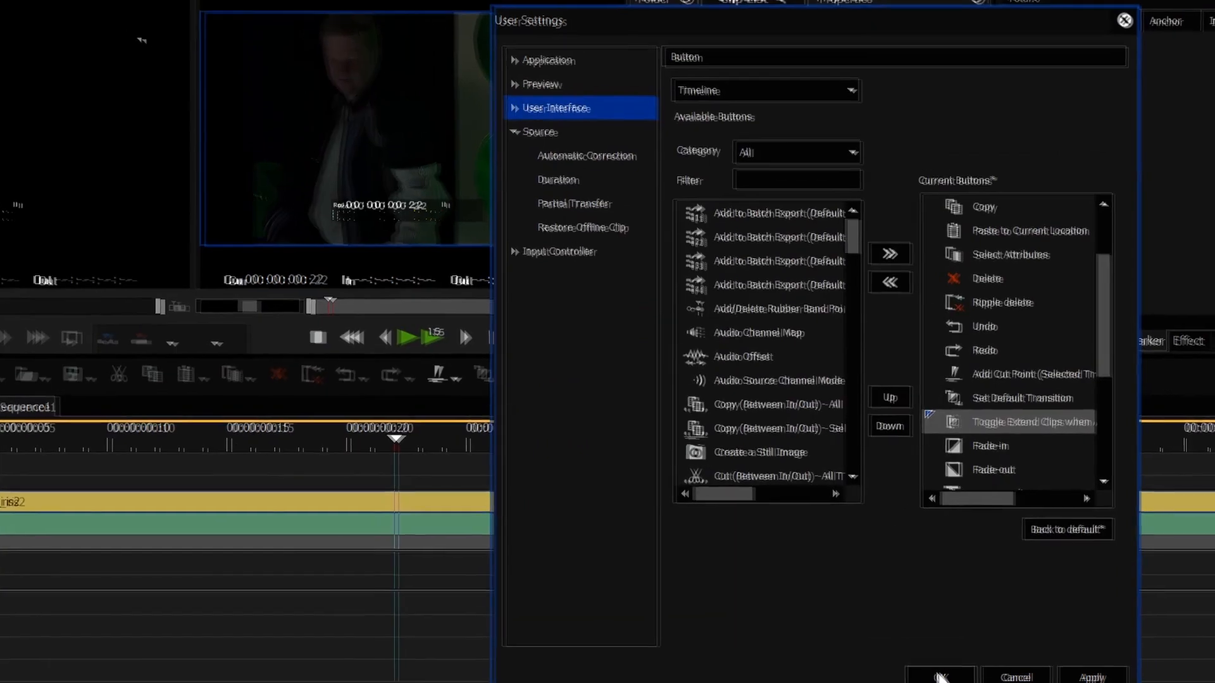